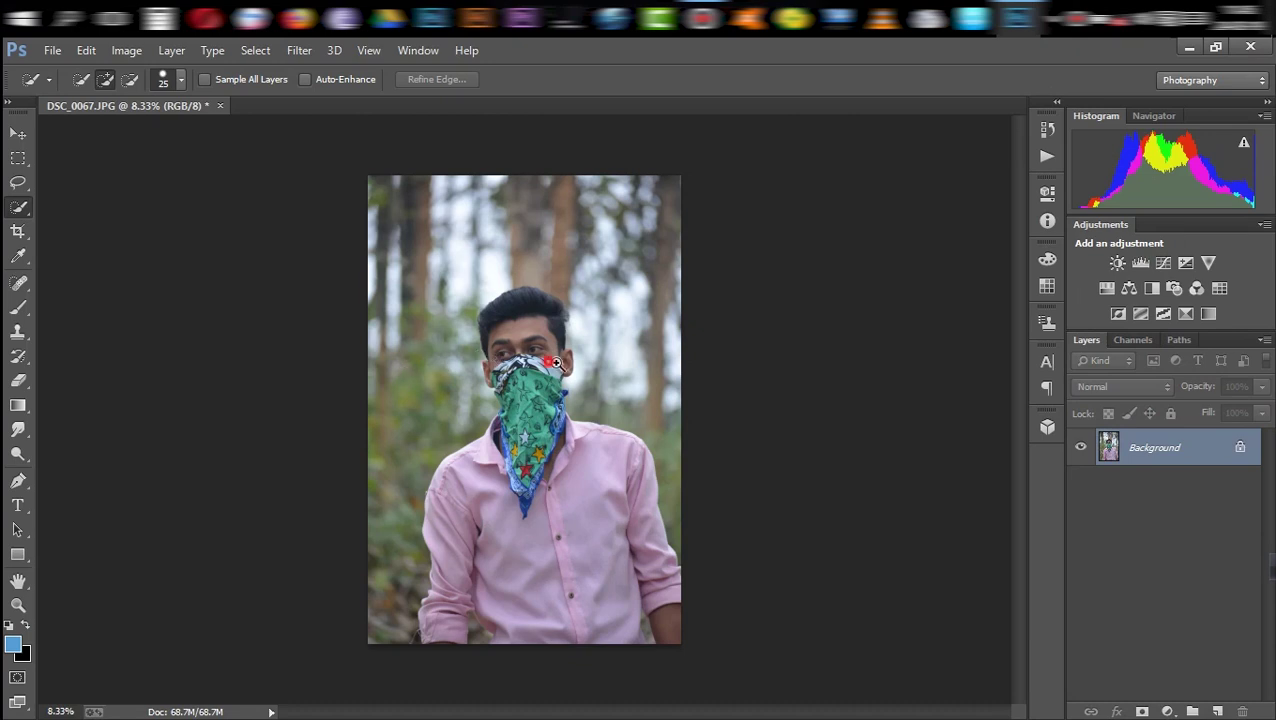
In the Camera Raw Filter, raise exposure and temperature slightly, deepen blacks, and add luminance noise reduction
scroll(556, 362, up, 3)
scroll(556, 362, down, 3)
scroll(567, 360, up, 1)
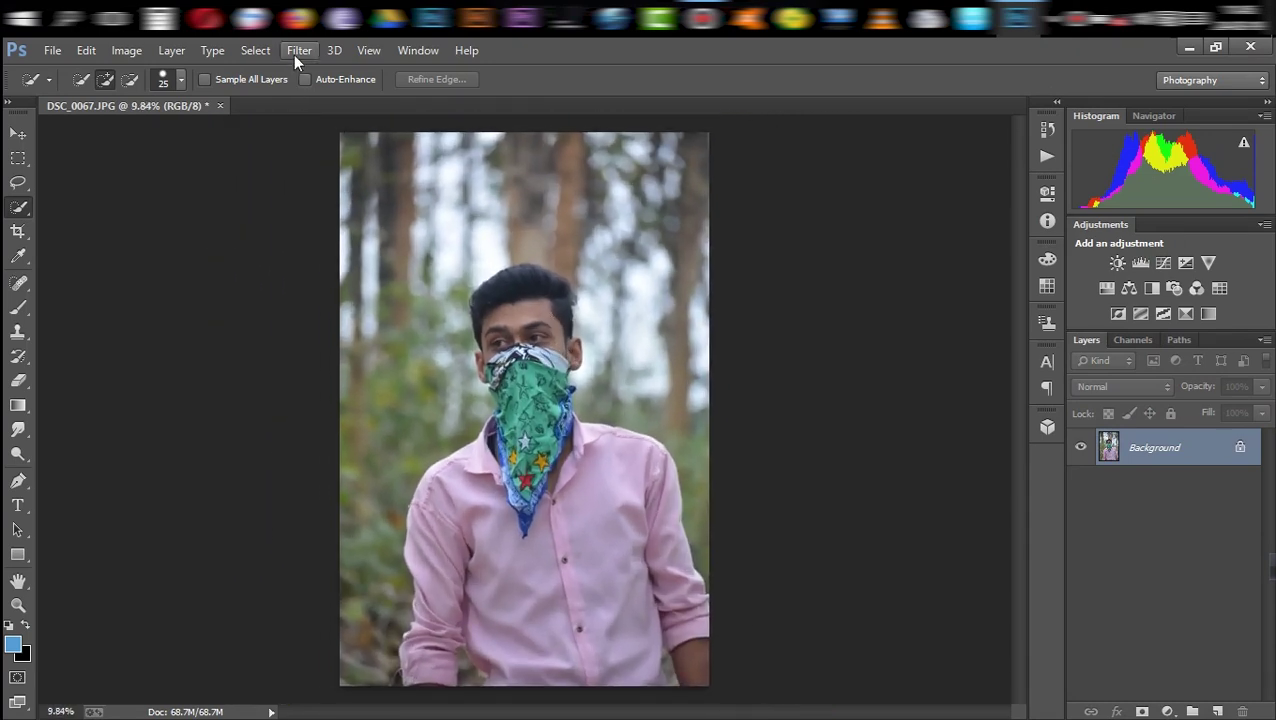
click(296, 50)
click(364, 159)
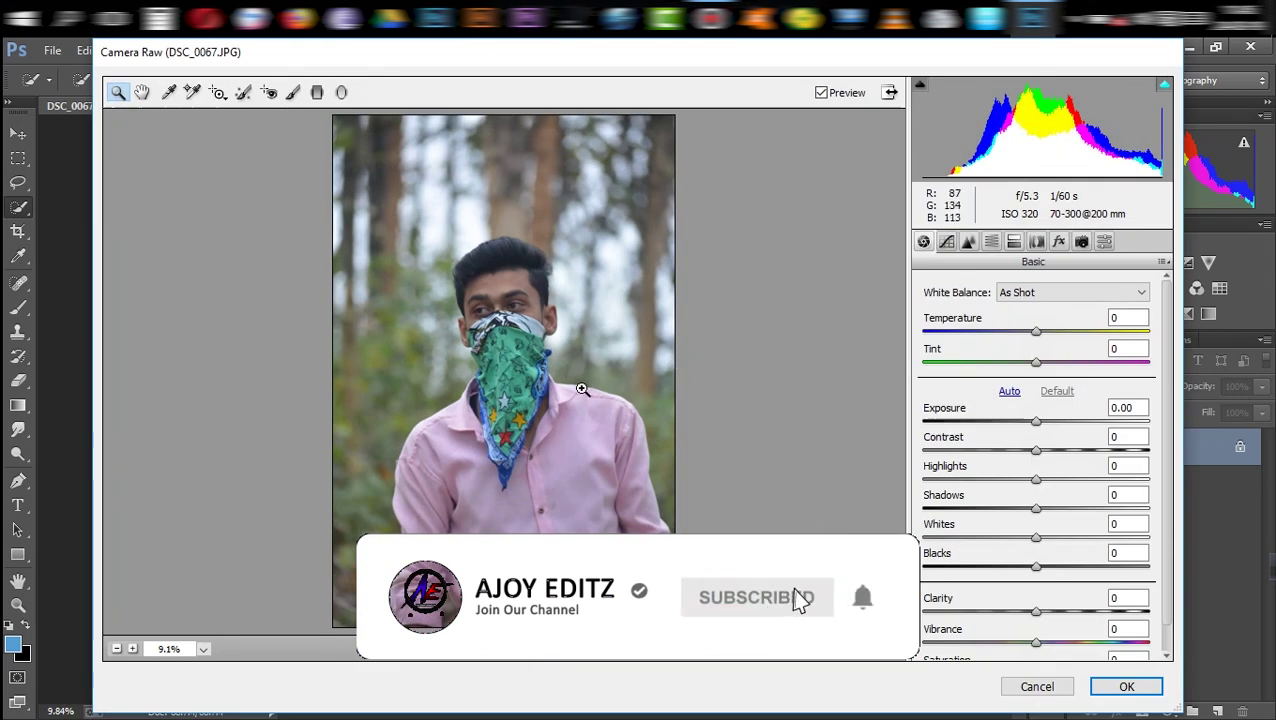
drag(1036, 421, 1041, 421)
drag(1036, 331, 1046, 333)
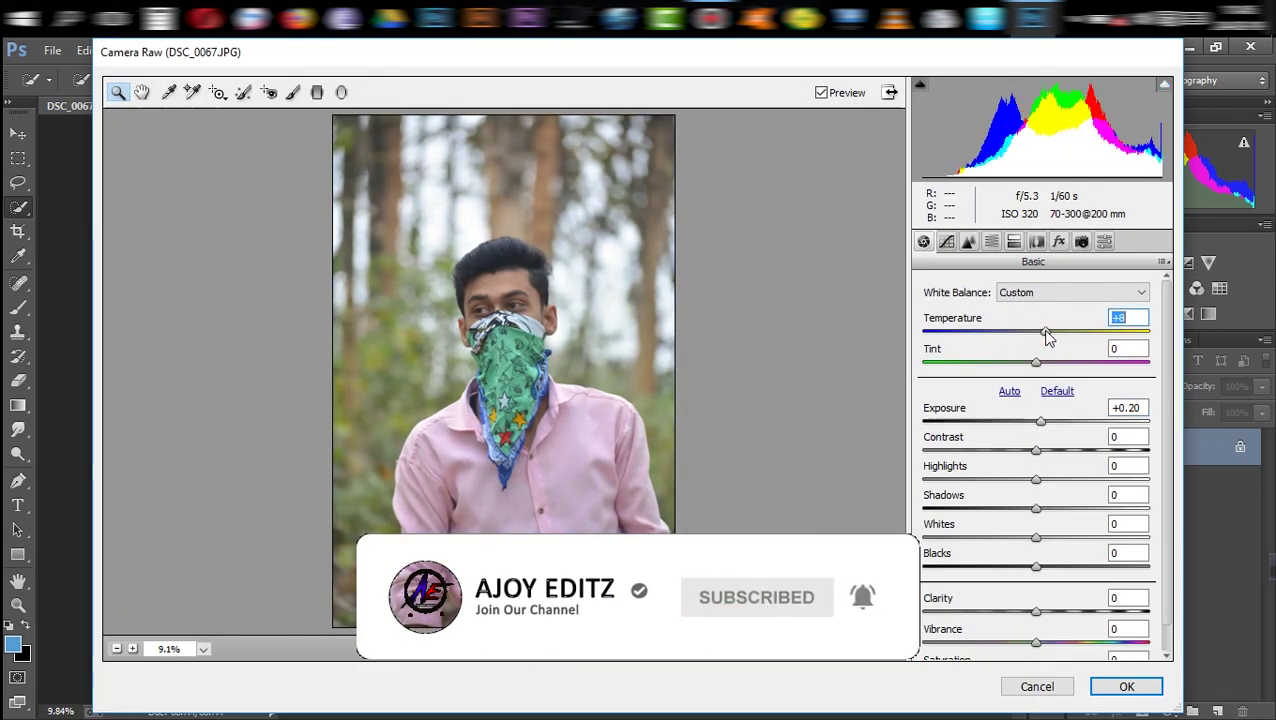
drag(1036, 566, 1026, 568)
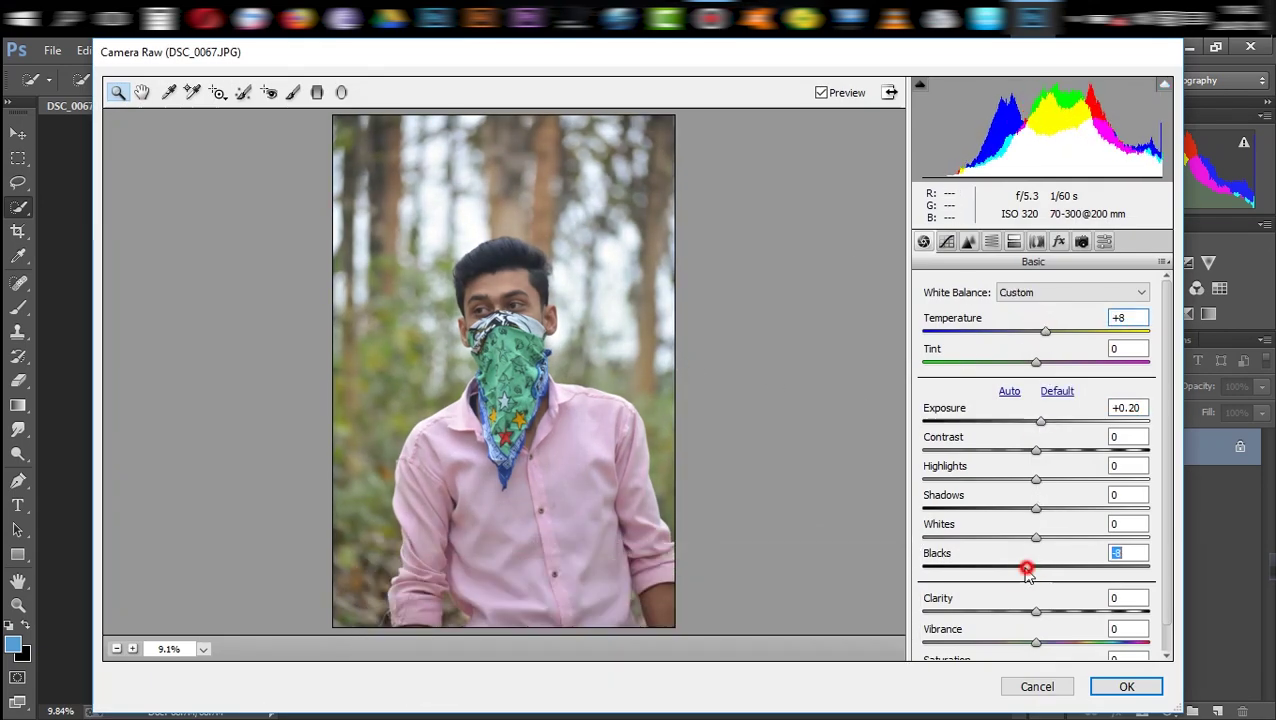
click(969, 241)
drag(957, 475, 968, 475)
In HSL, brighten oranges and magentas, fully desaturate yellows and greens, and boost blues, reds and oranges
click(991, 241)
drag(1041, 404, 1094, 405)
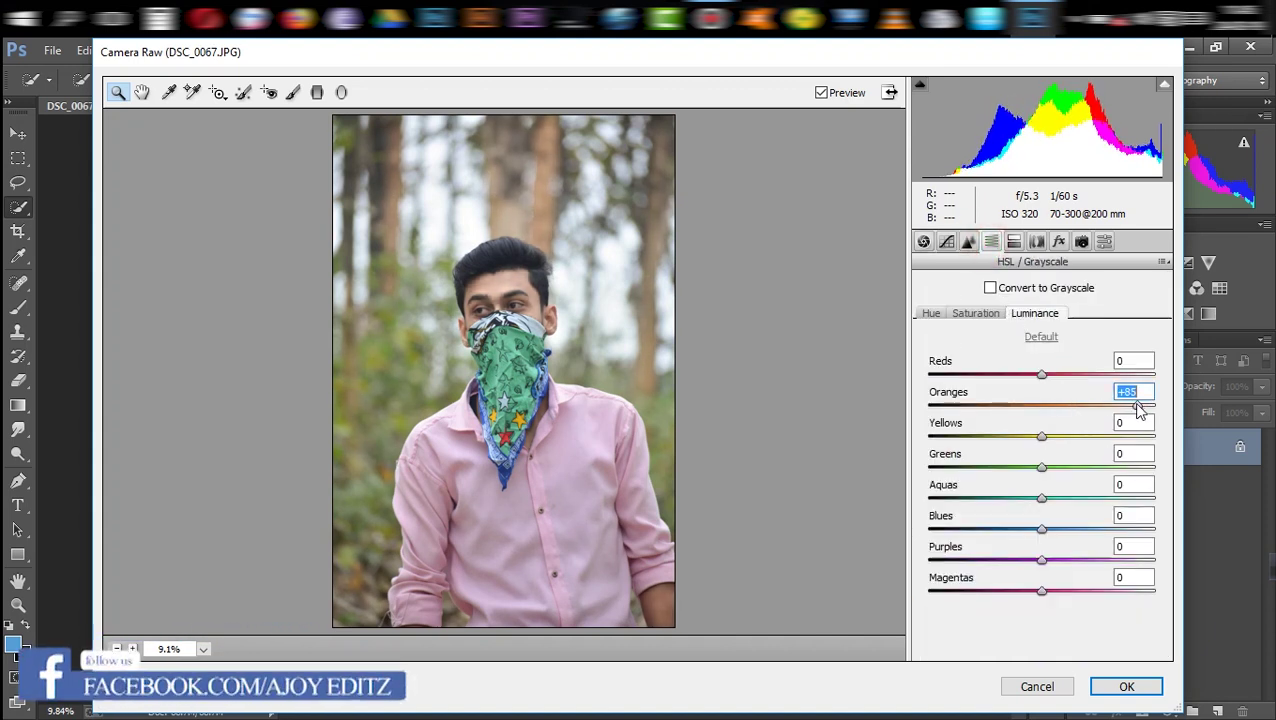
click(975, 314)
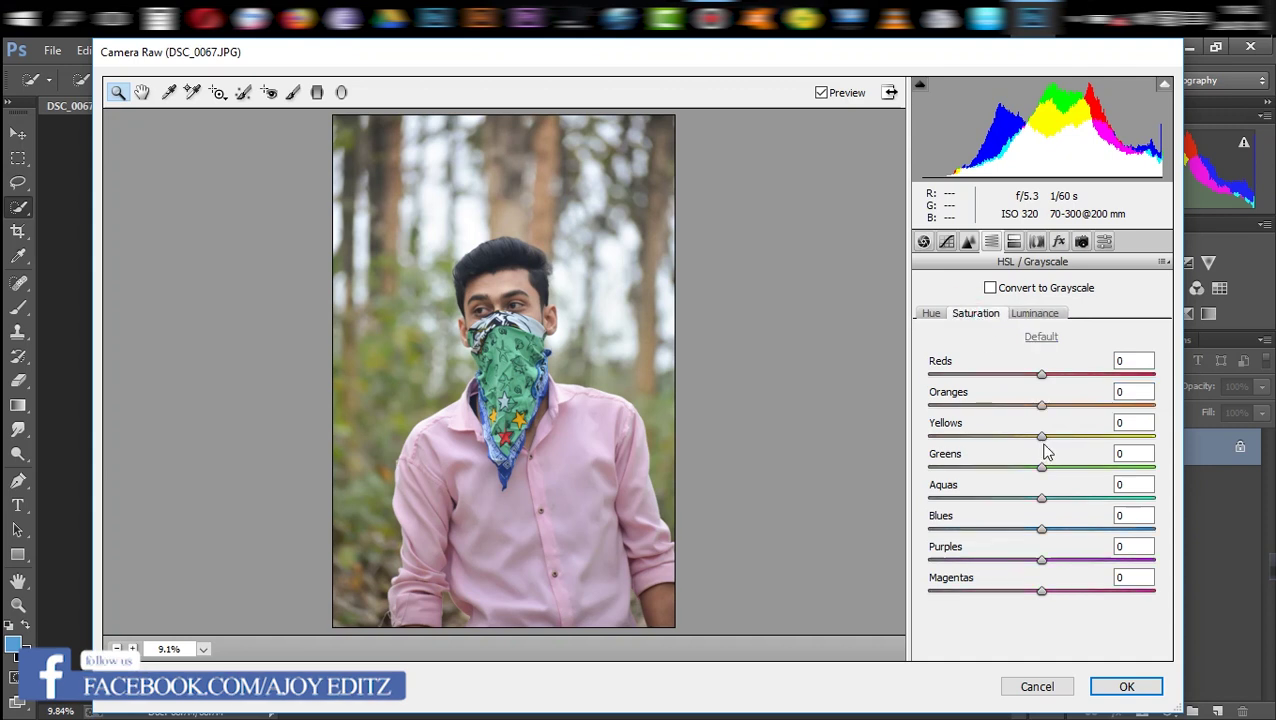
drag(1041, 436, 895, 440)
drag(1041, 467, 905, 469)
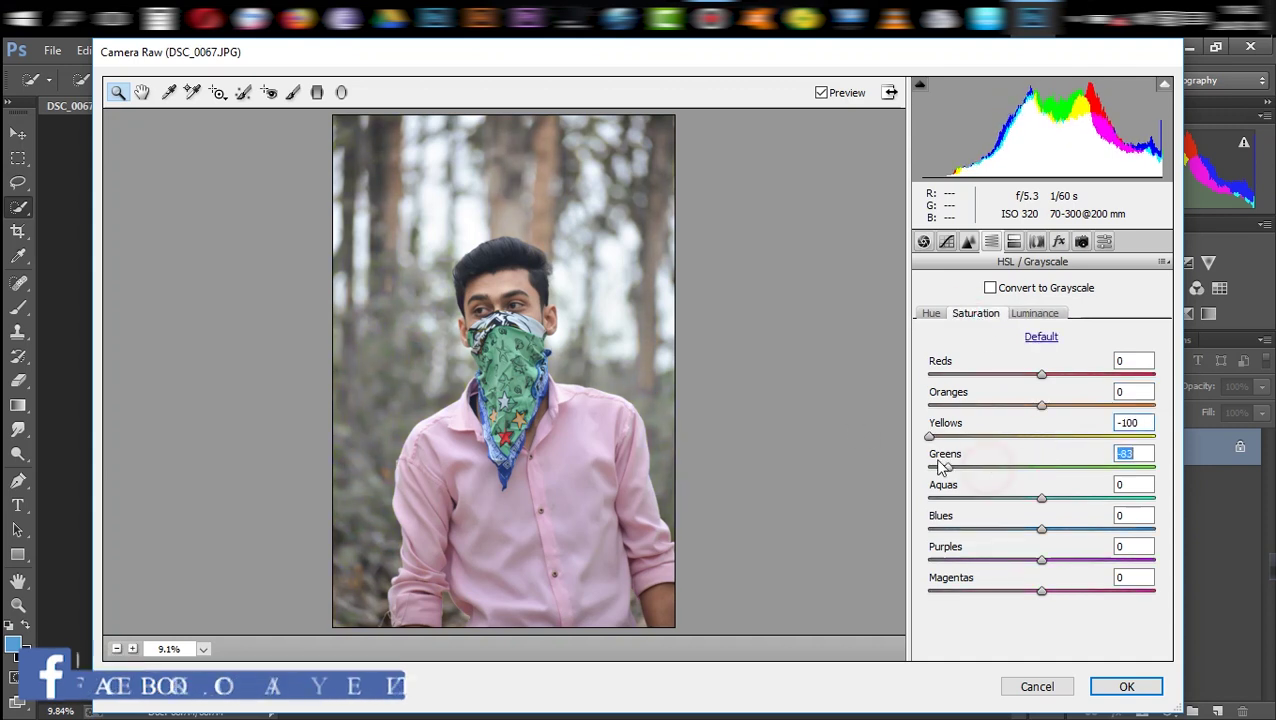
drag(1100, 530, 1125, 530)
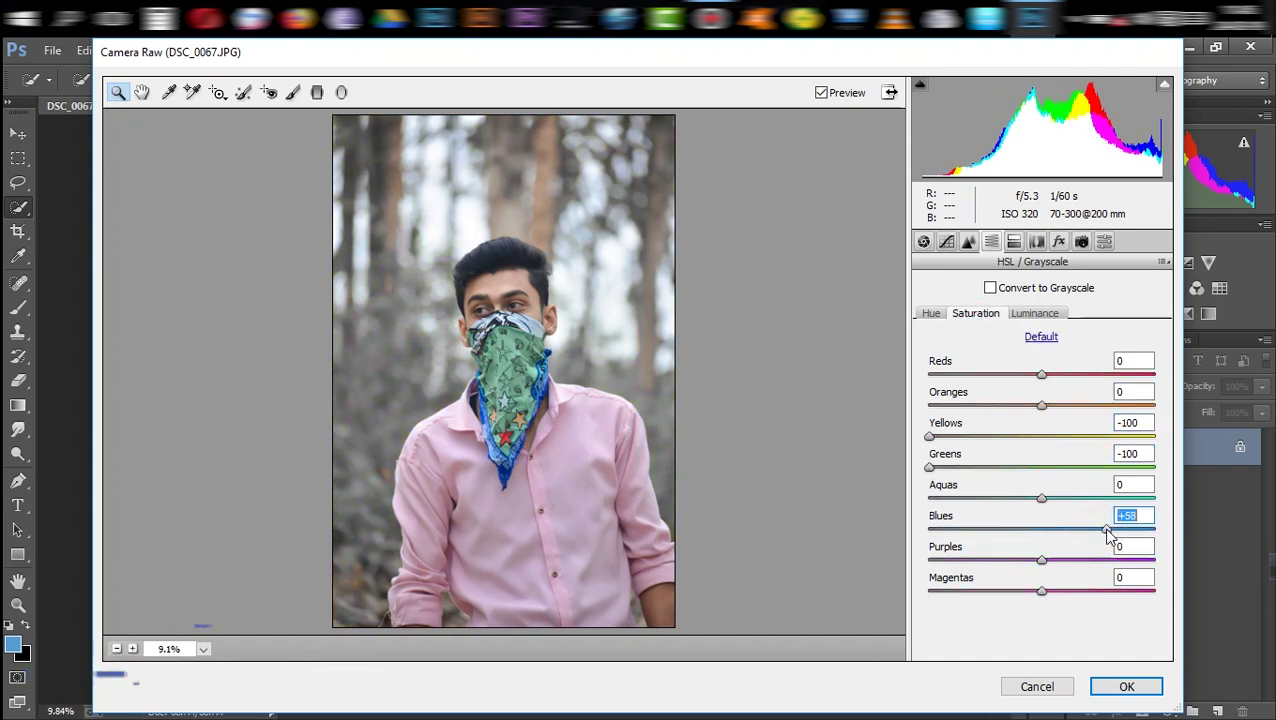
mouse_move(1041, 374)
mouse_down()
mouse_move(1063, 374)
mouse_move(1074, 407)
mouse_up()
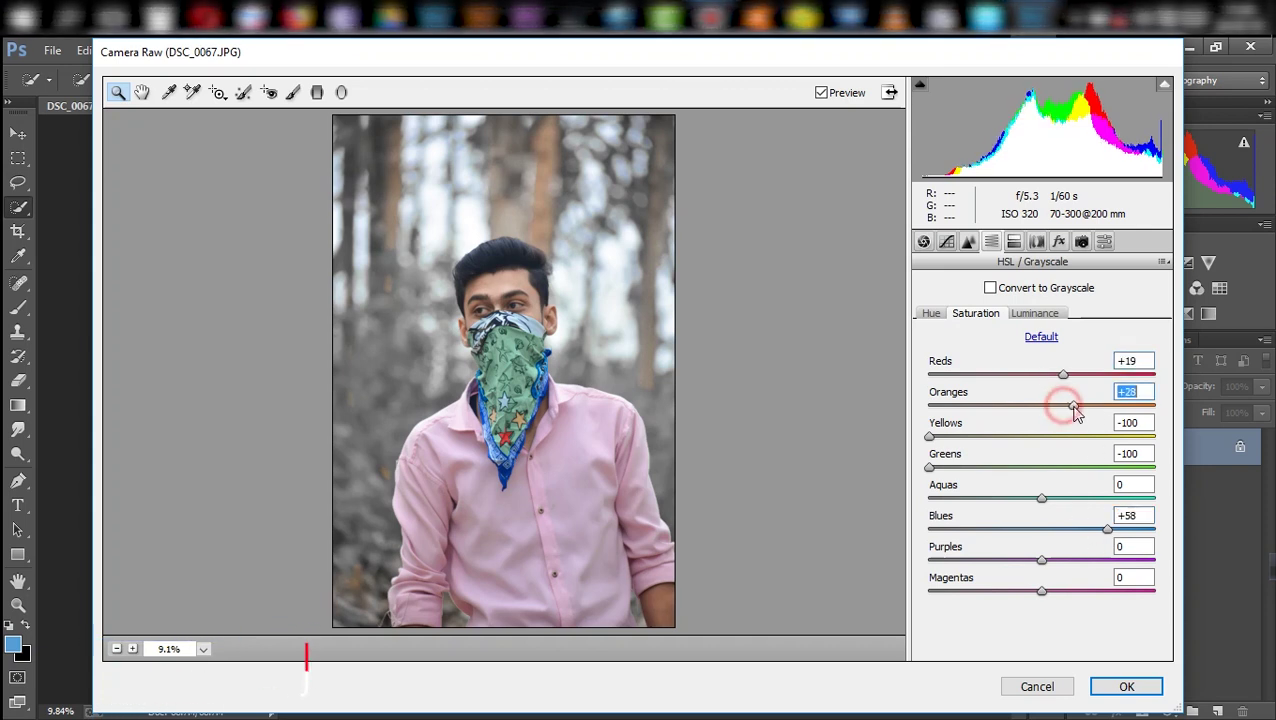
click(1034, 313)
drag(1082, 589, 1059, 589)
click(976, 313)
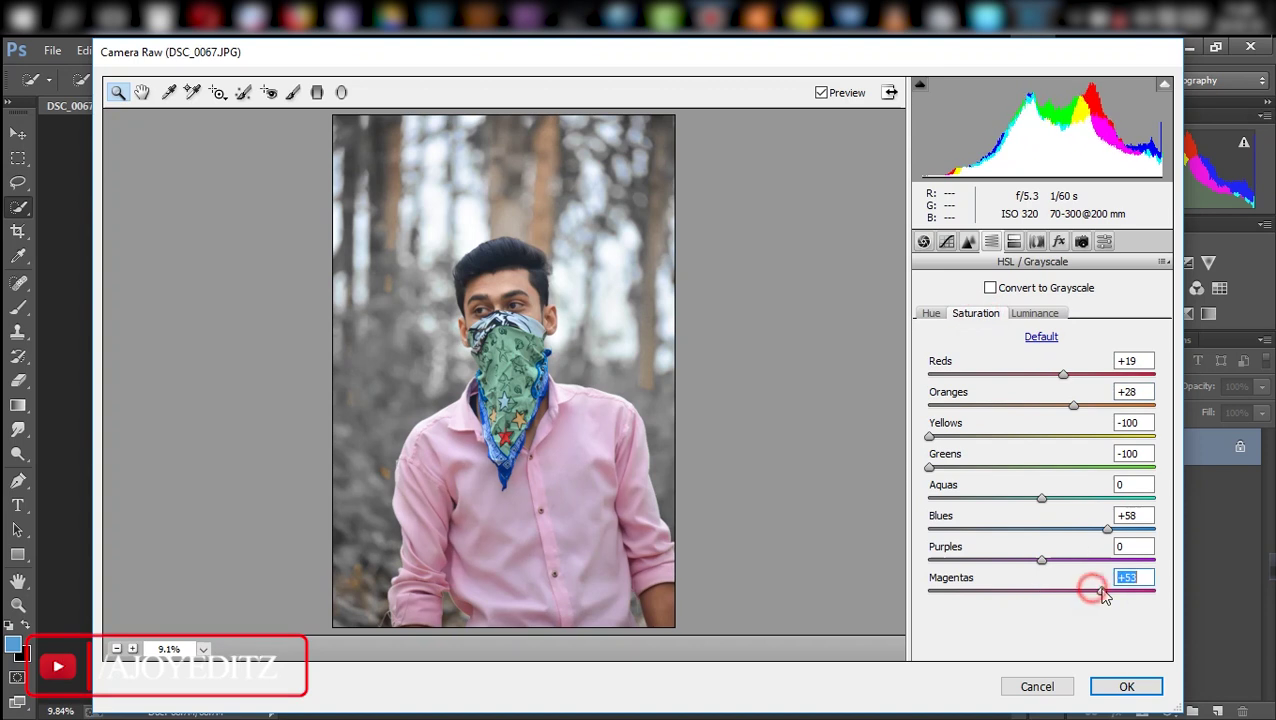
Add a faint, soft post-crop vignette and apply the Camera Raw grade
click(1059, 241)
drag(1041, 483, 1032, 485)
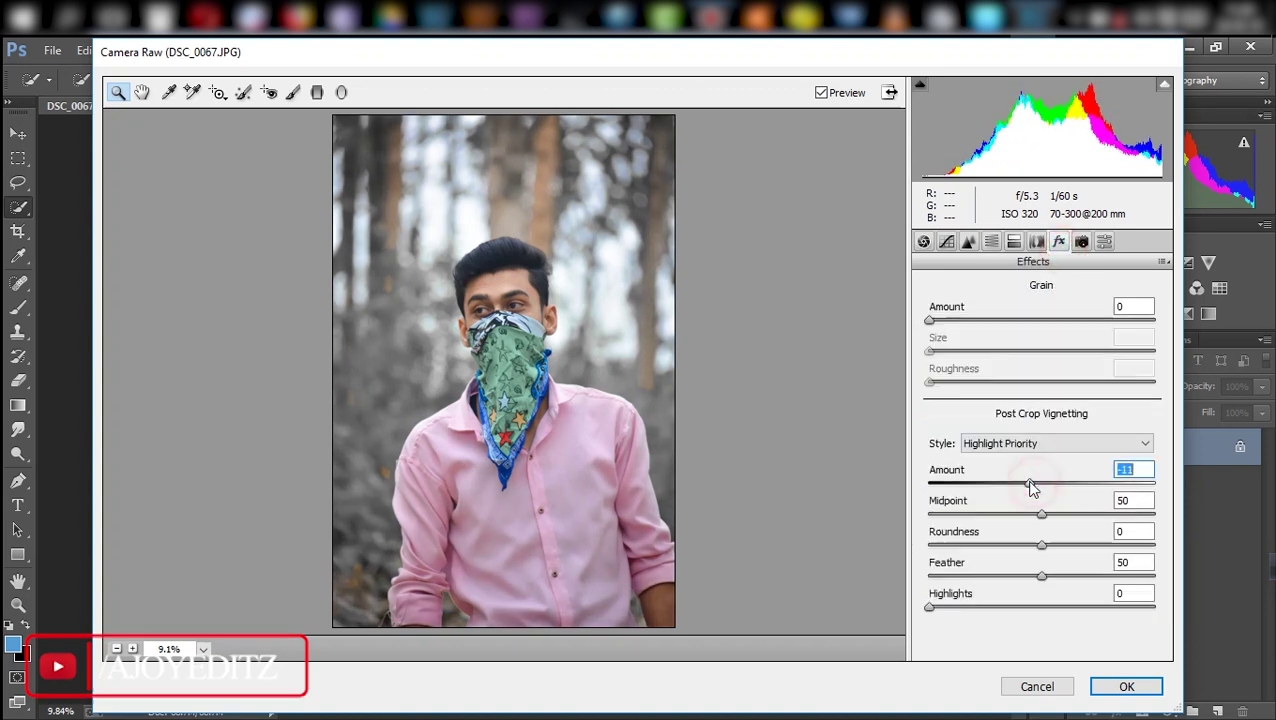
drag(1145, 583, 1120, 570)
drag(1022, 570, 1051, 571)
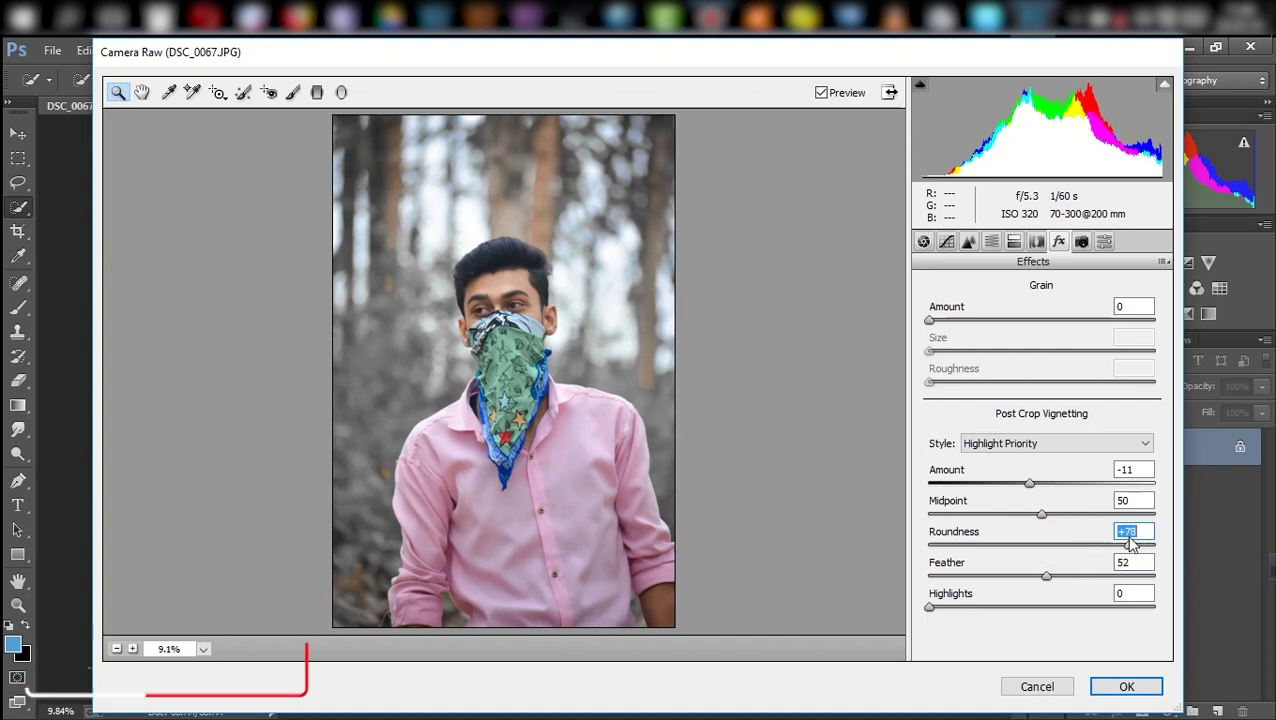
drag(1013, 485, 1040, 486)
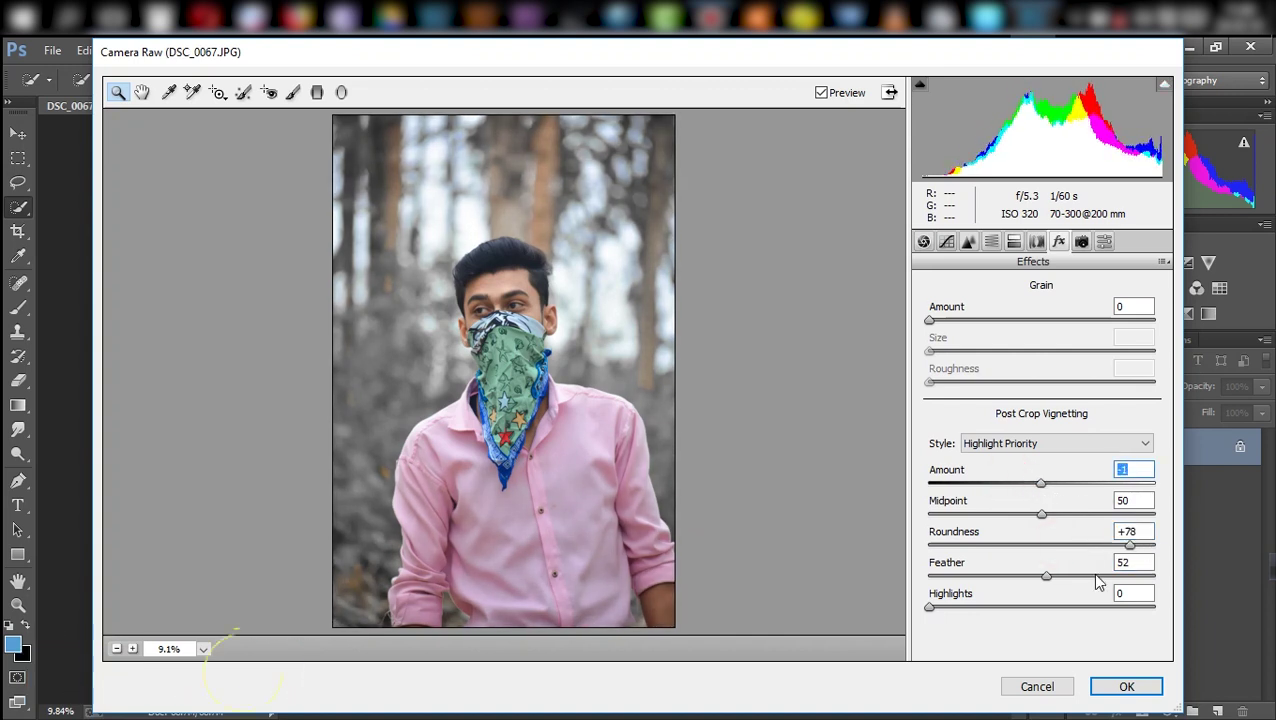
click(1127, 687)
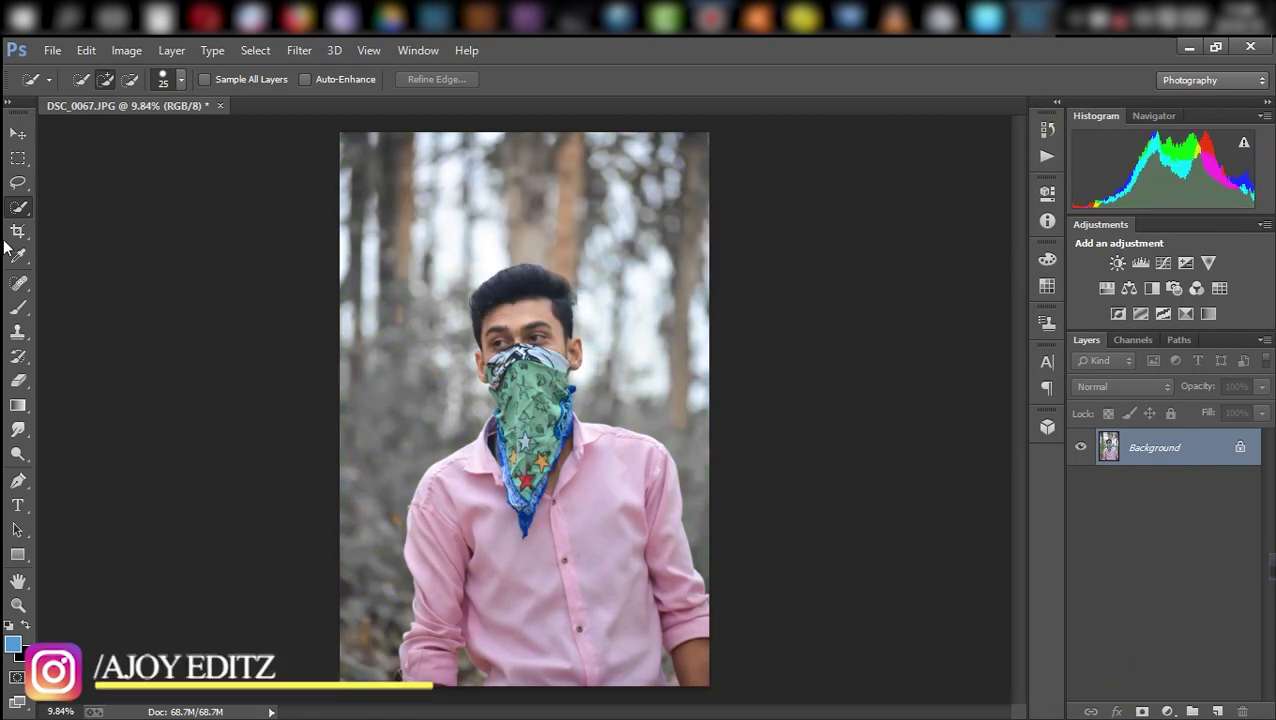
Quick-select the shirt's left side, cuff and front, trim along the placket, and add the lower right half
scroll(470, 512, up, 4)
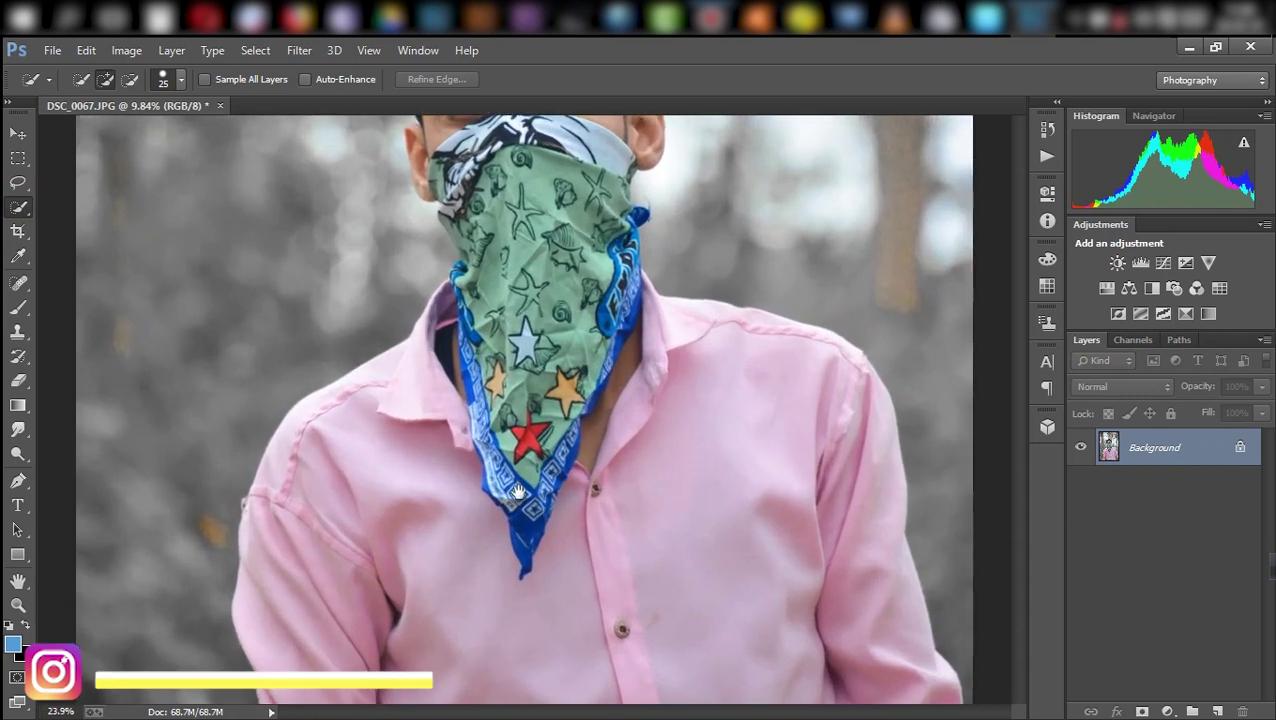
drag(436, 421, 415, 450)
mouse_move(432, 504)
mouse_down()
mouse_move(499, 378)
mouse_move(508, 305)
mouse_up()
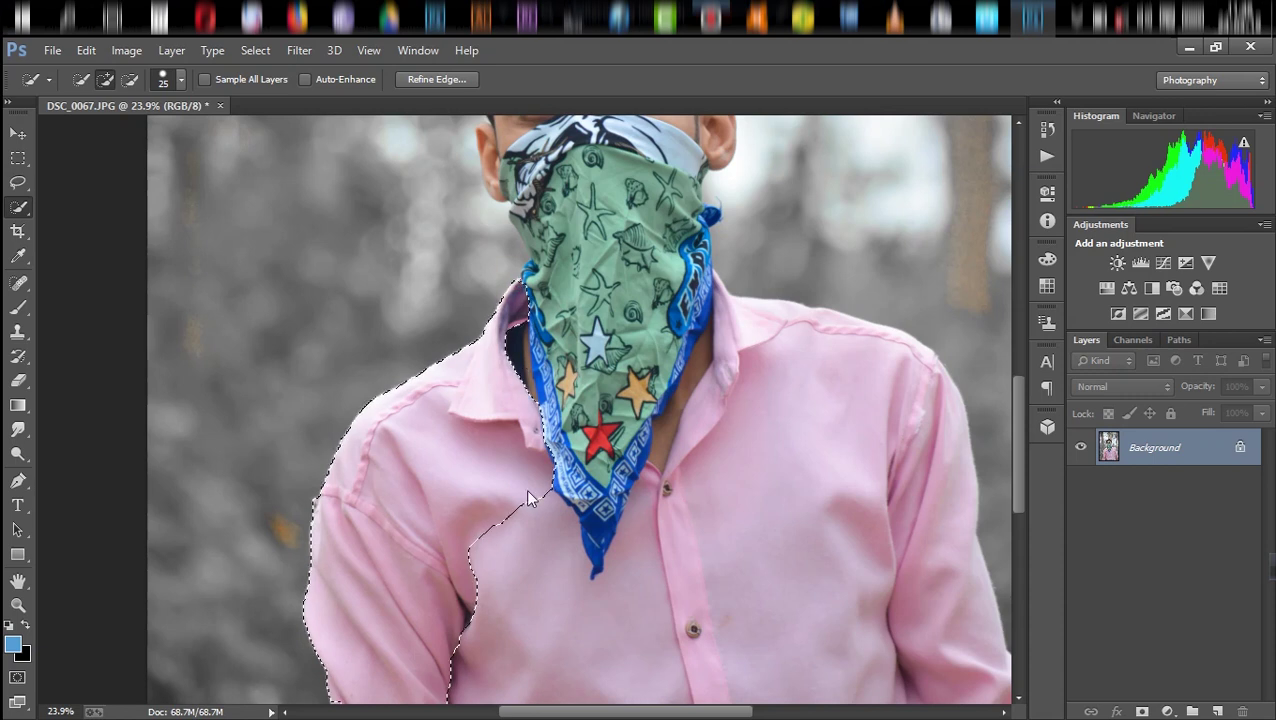
drag(530, 544, 501, 240)
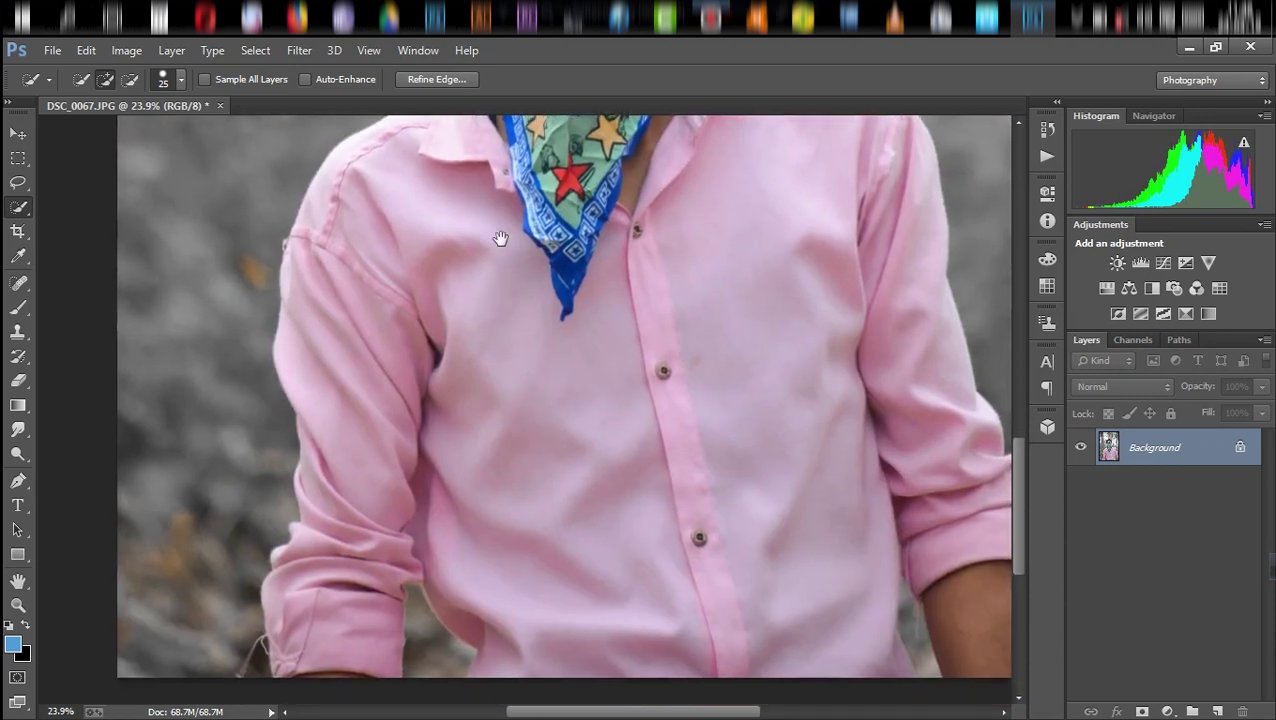
drag(330, 511, 325, 573)
drag(392, 451, 455, 611)
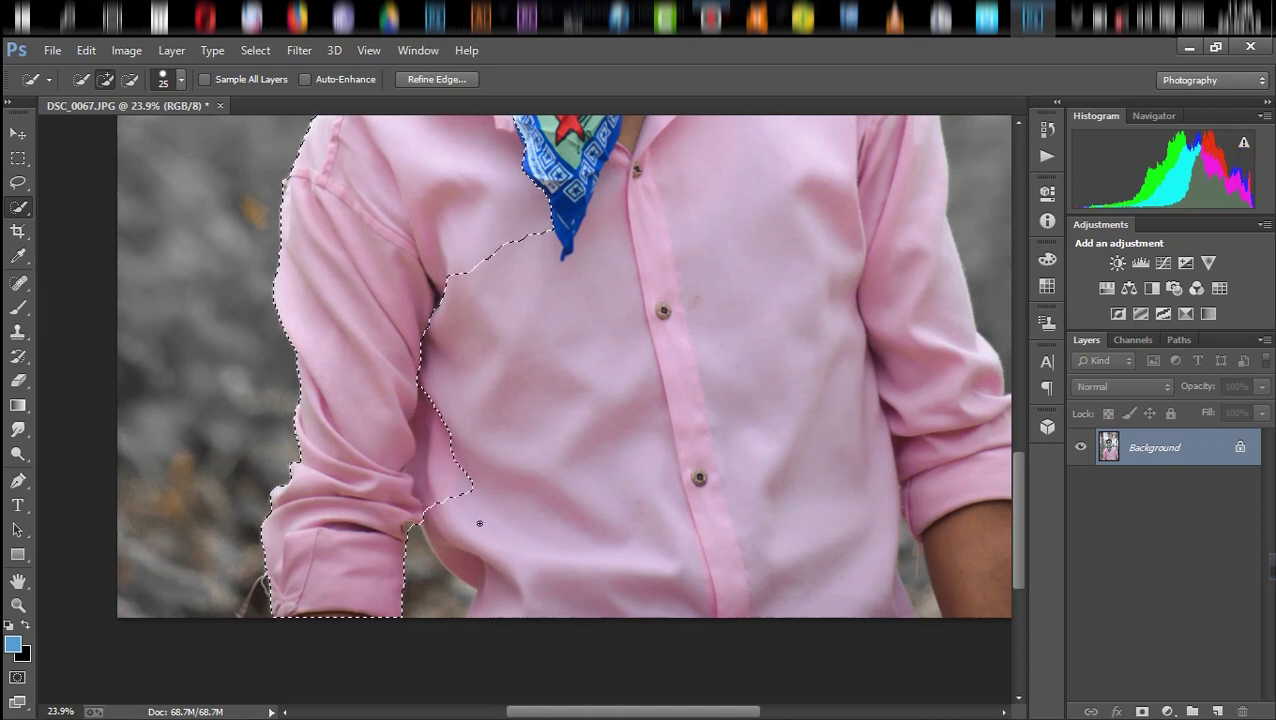
alt+click(431, 602)
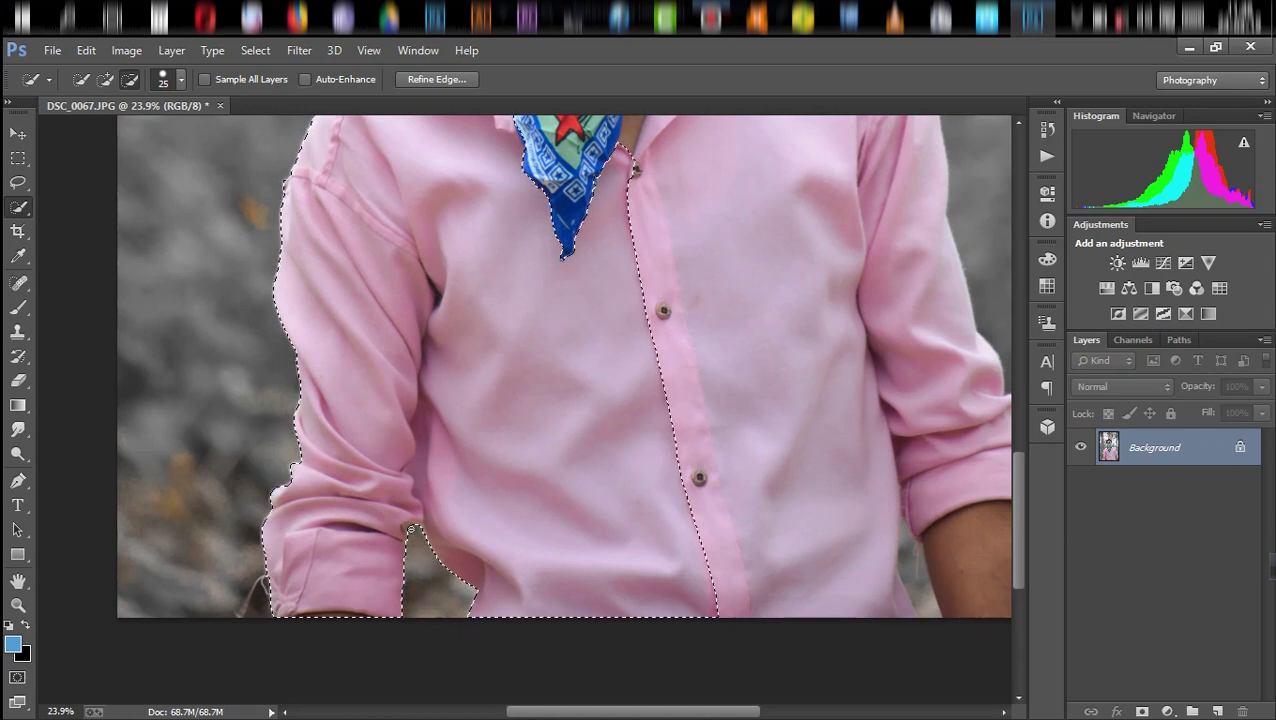
click(671, 482)
mouse_move(736, 385)
mouse_down()
mouse_move(777, 427)
mouse_move(823, 547)
mouse_up()
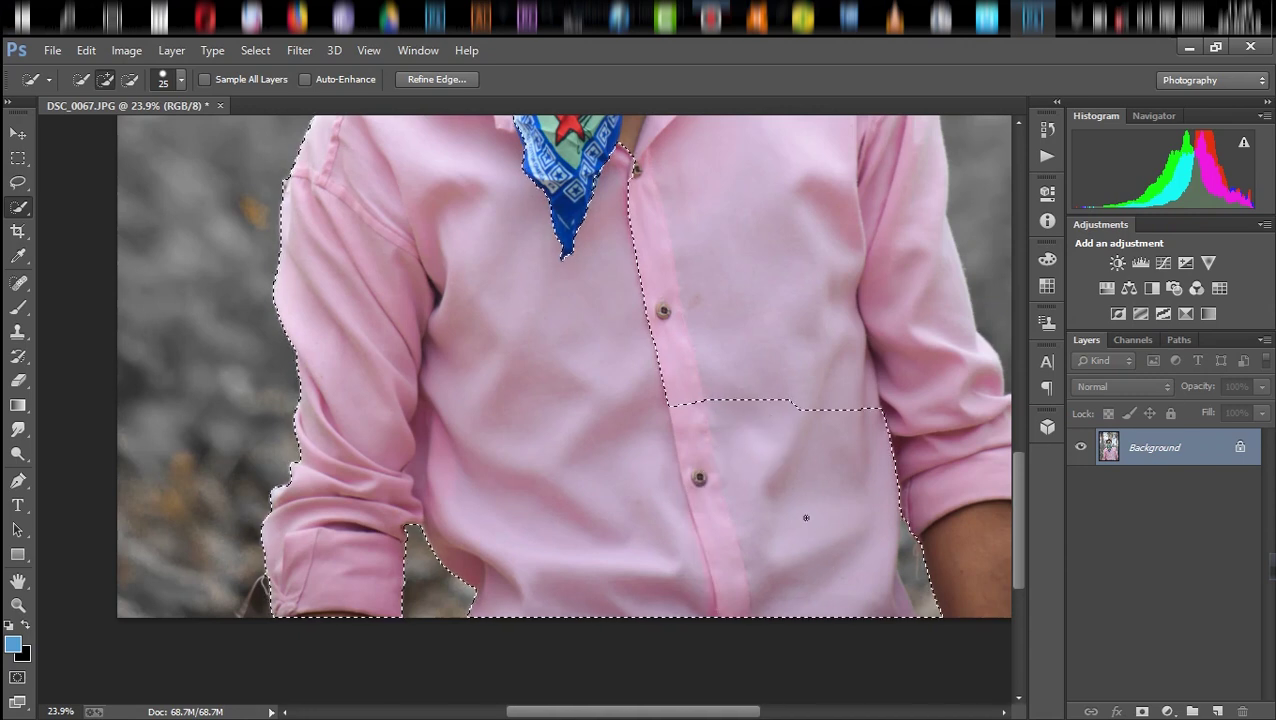
Add the upper right shirt and right sleeve, trimming the selection along the bandana's edges
scroll(786, 441, up, 3)
click(504, 413)
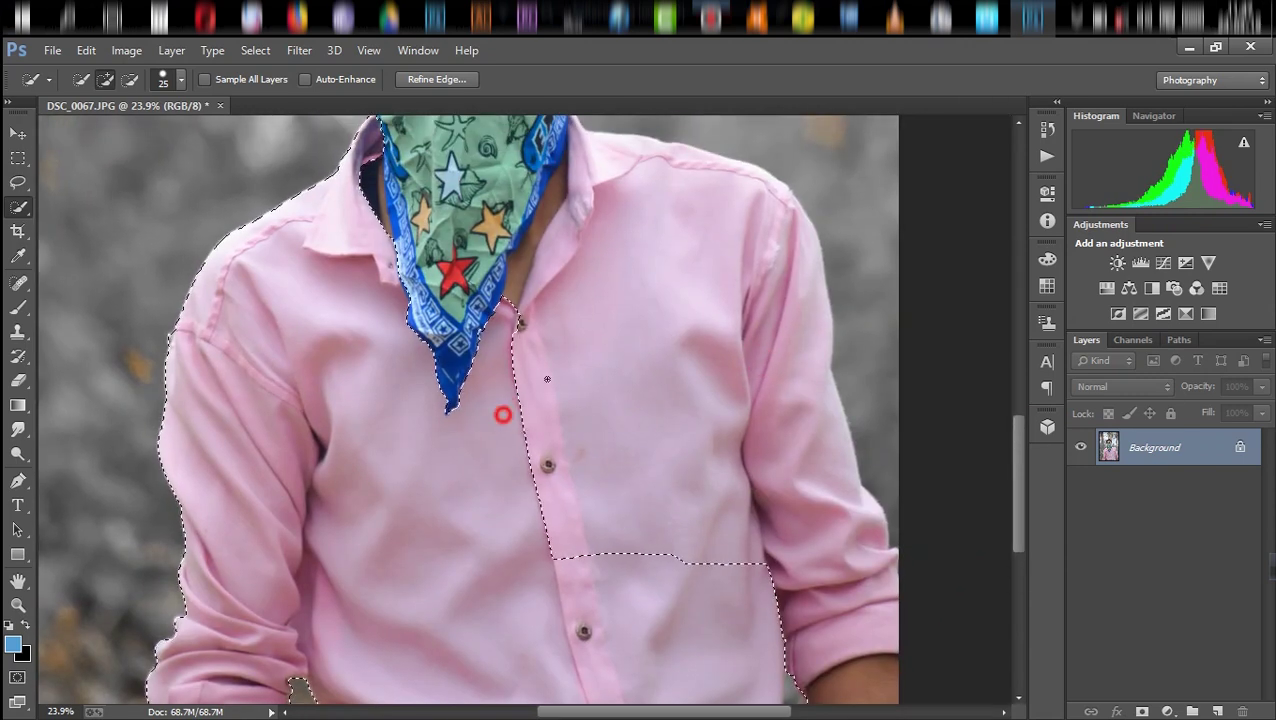
click(624, 225)
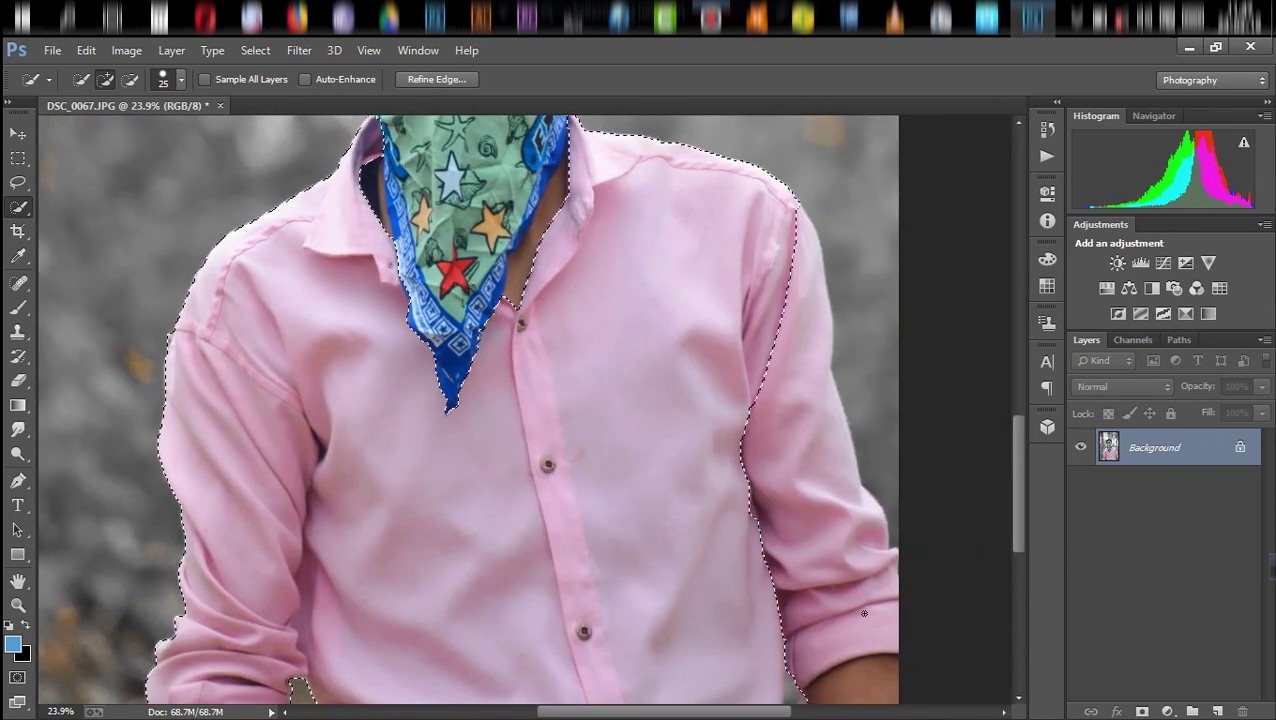
drag(864, 613, 800, 523)
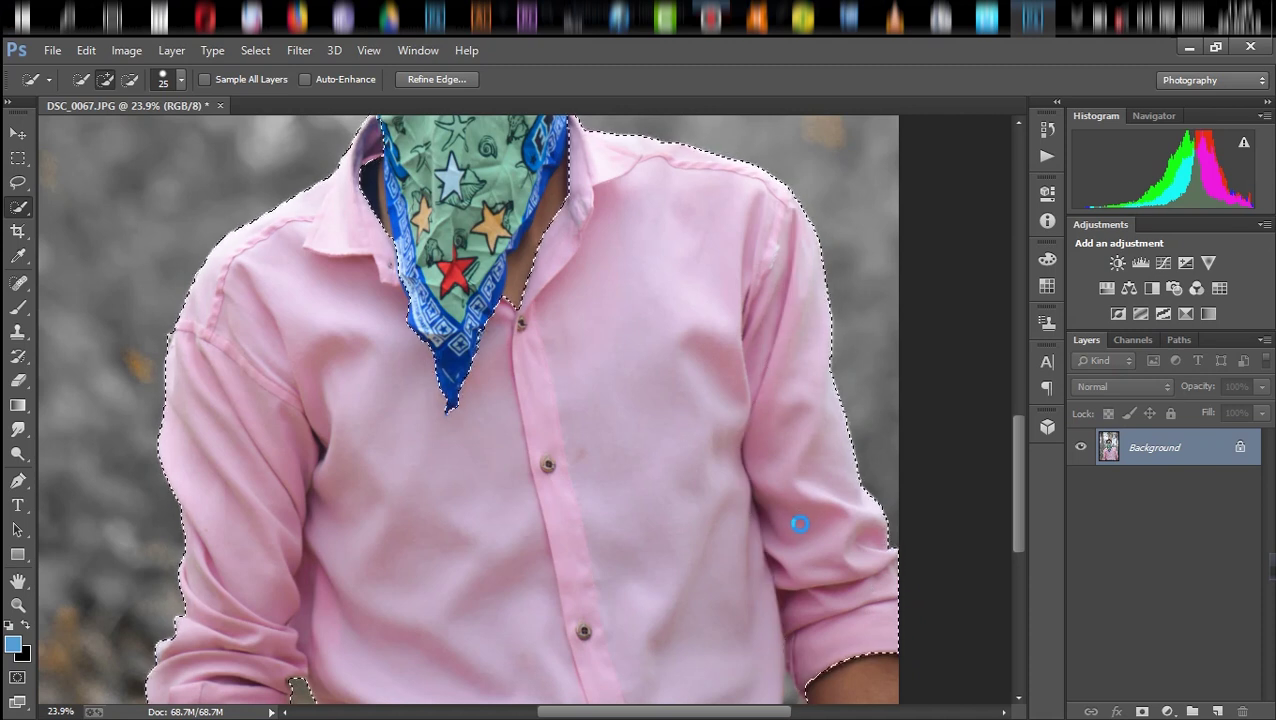
scroll(646, 407, up, 1)
scroll(649, 336, up, 2)
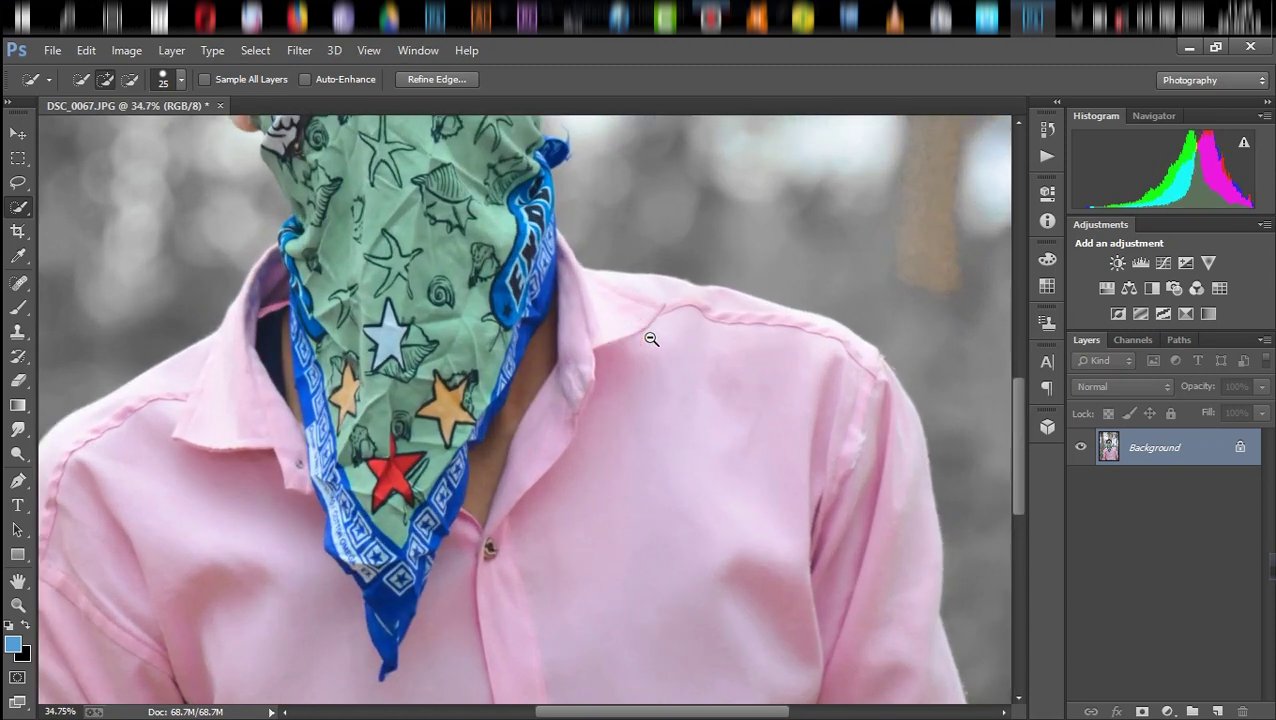
scroll(484, 432, up, 2)
scroll(486, 436, up, 2)
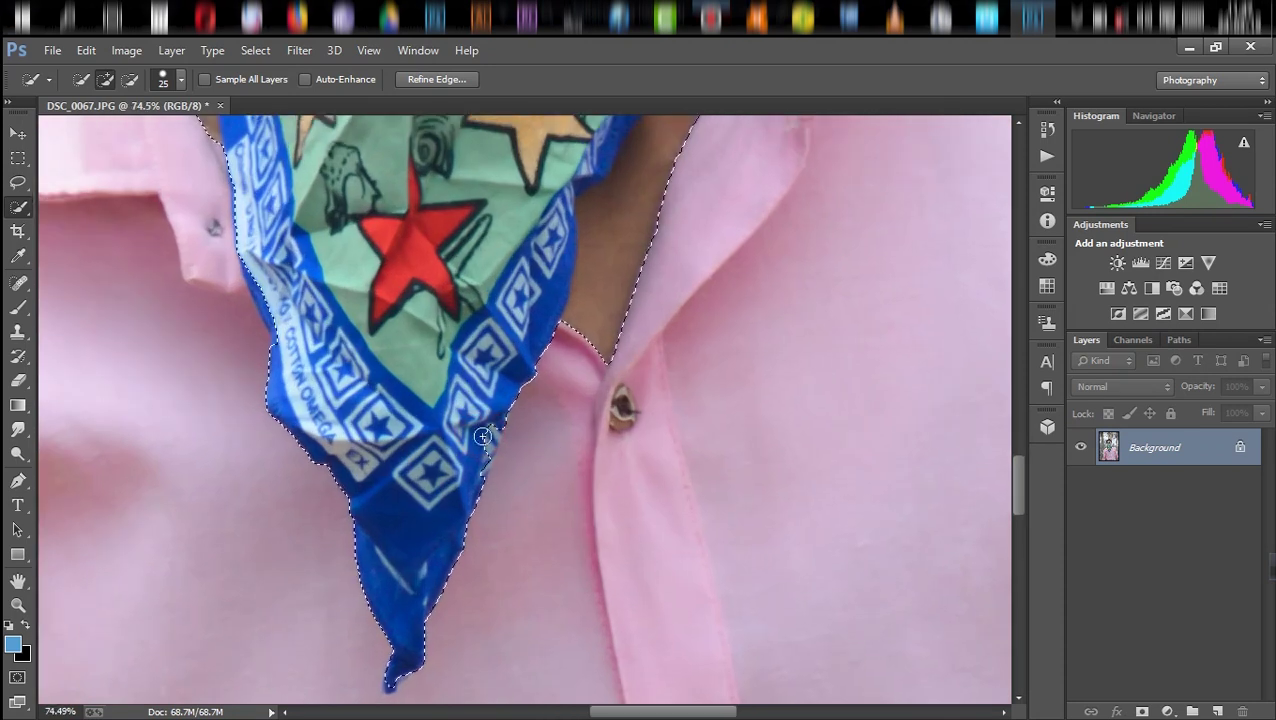
click(129, 79)
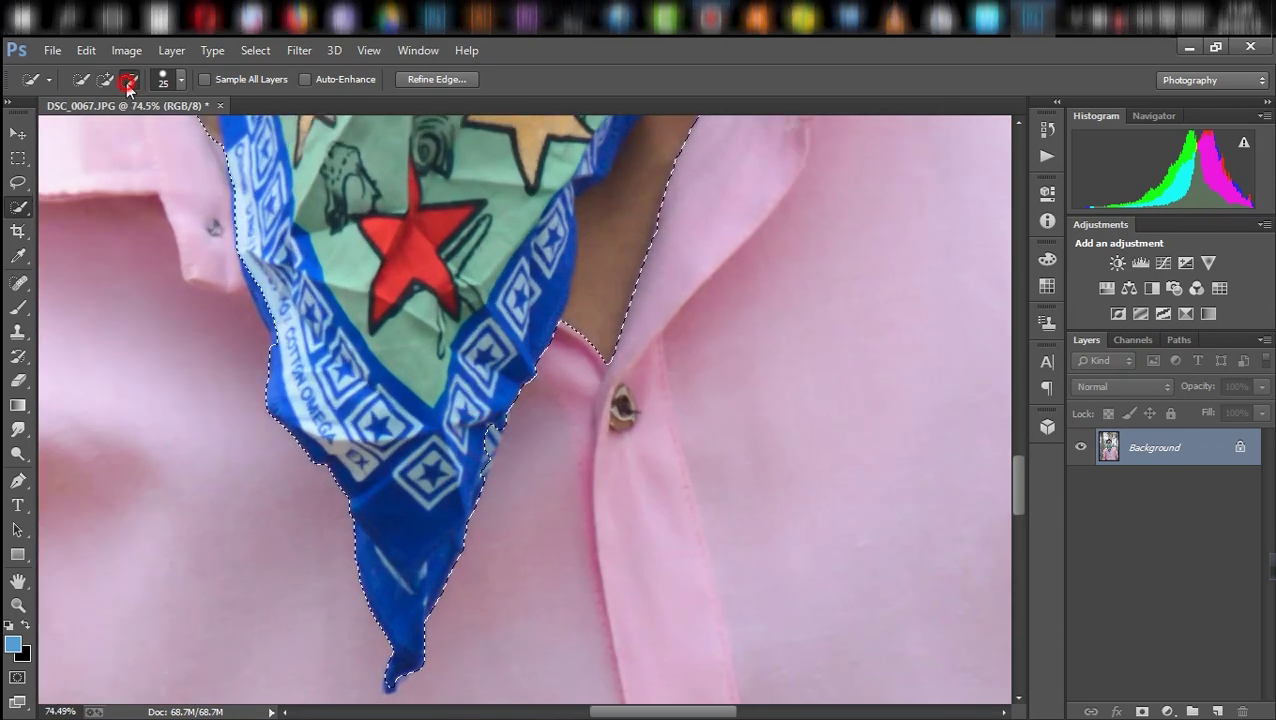
click(480, 465)
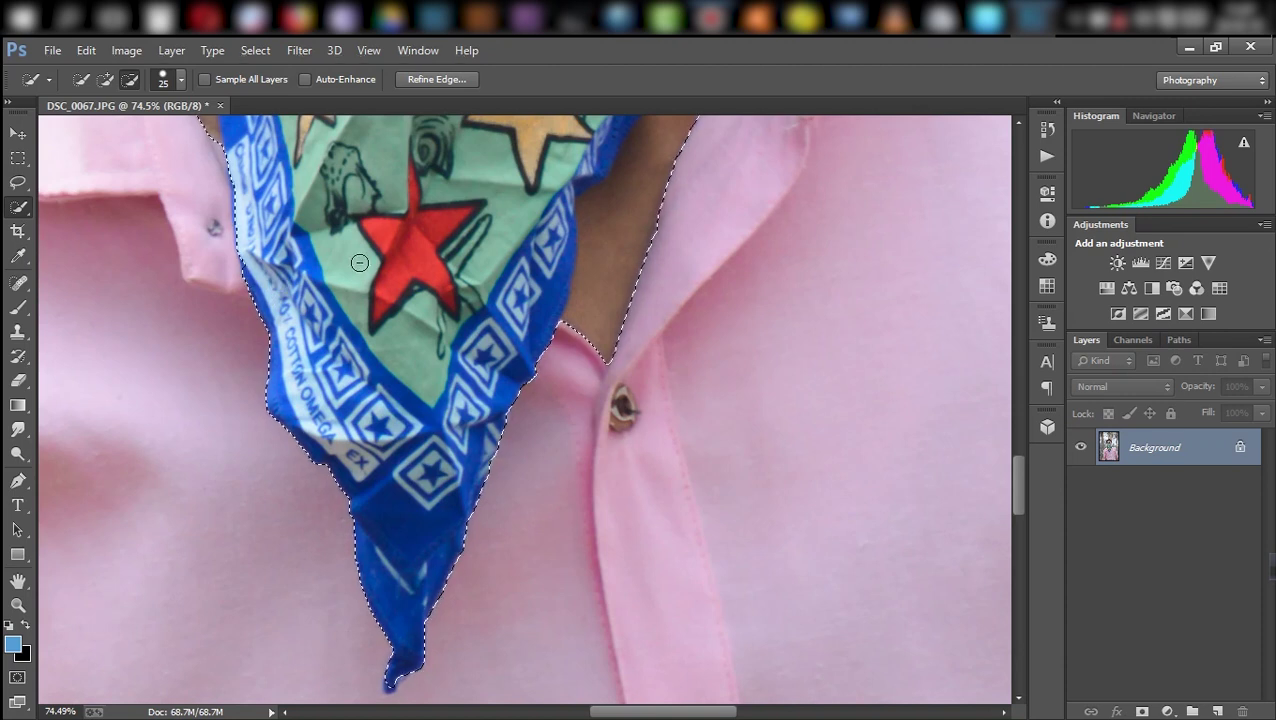
Exclude the grey gap between the shirt and arm and refine the edge near the arm
scroll(300, 310, up, 3)
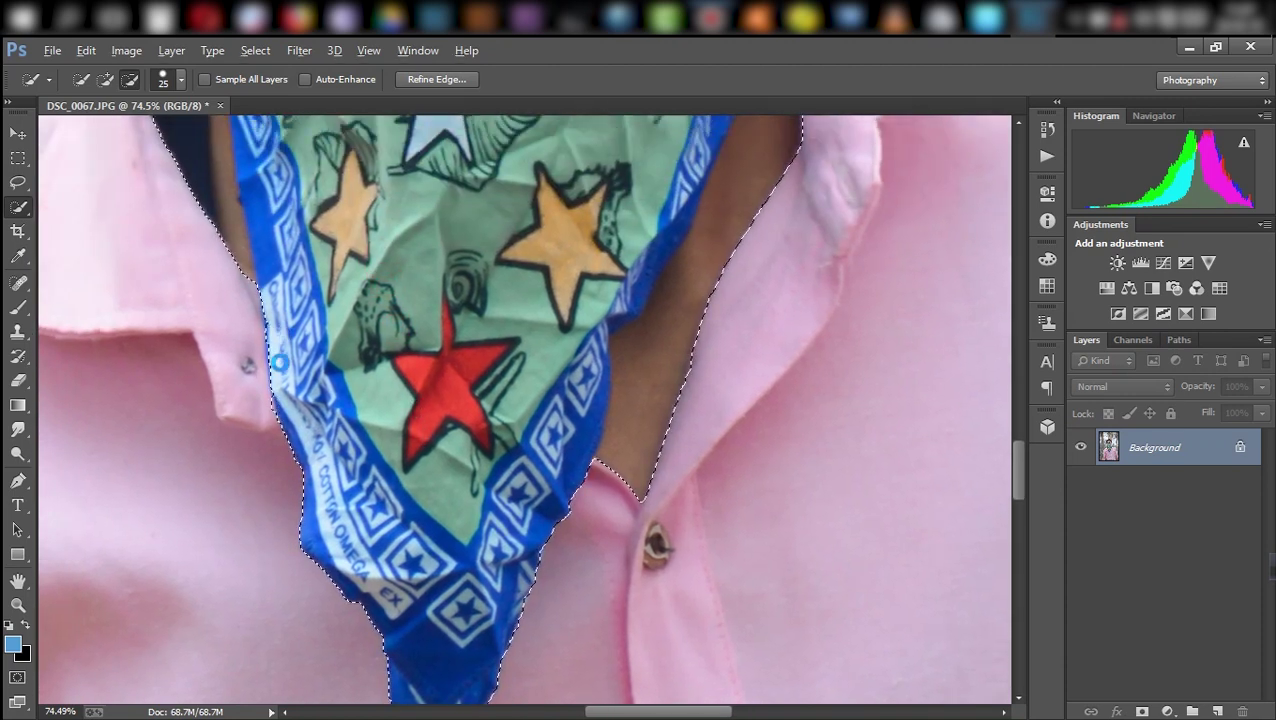
scroll(281, 384, down, 3)
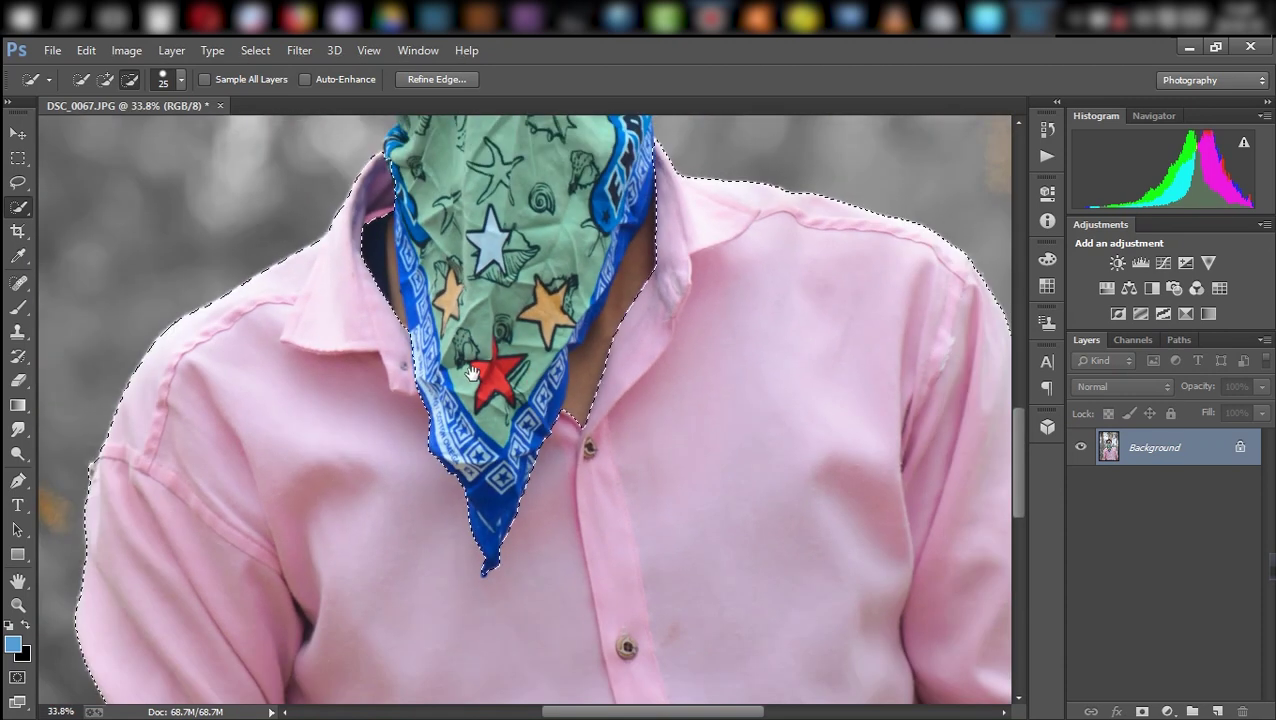
drag(454, 403, 479, 513)
scroll(479, 513, down, 1)
scroll(479, 513, down, 1)
scroll(479, 513, down, 1)
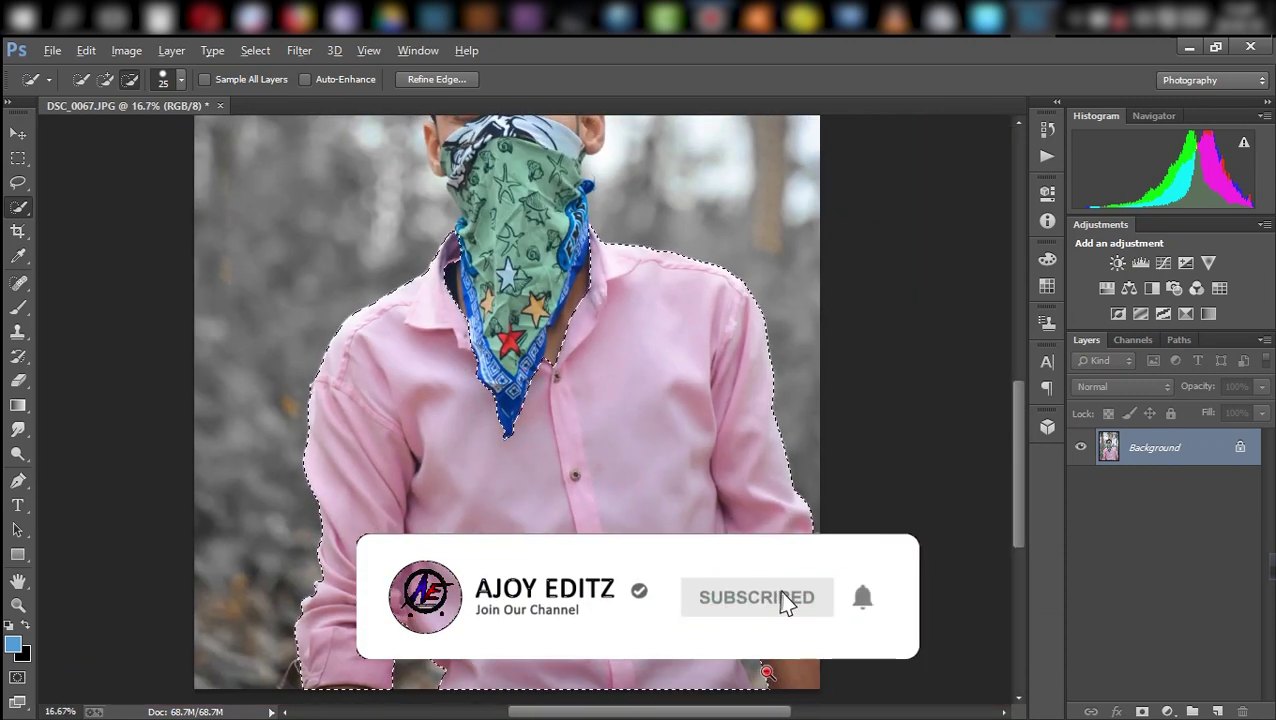
scroll(818, 650, up, 2)
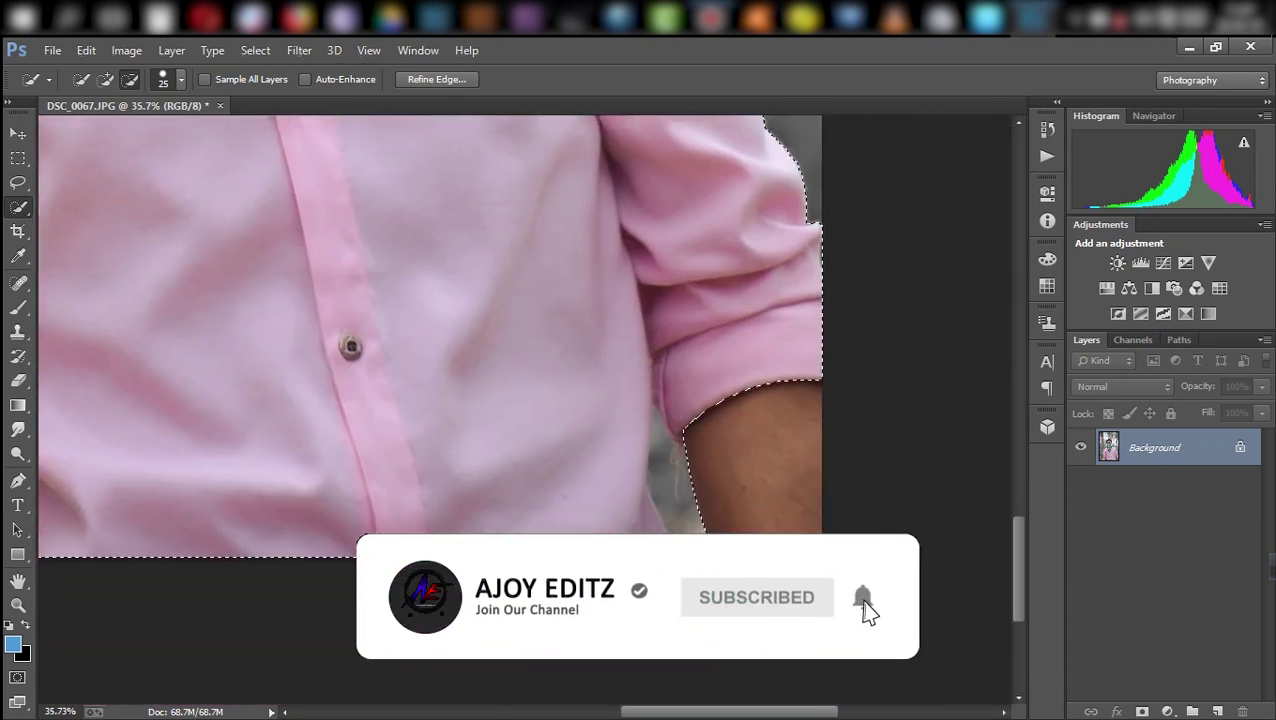
drag(665, 476, 685, 478)
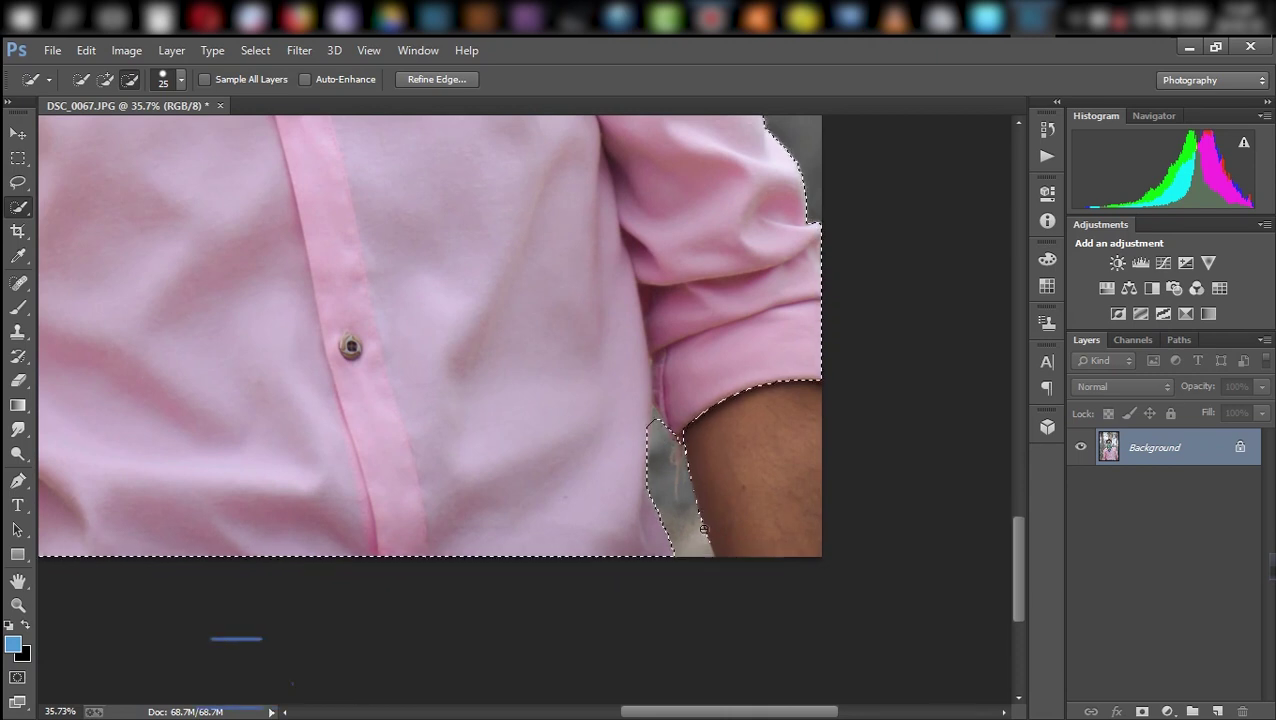
click(666, 421)
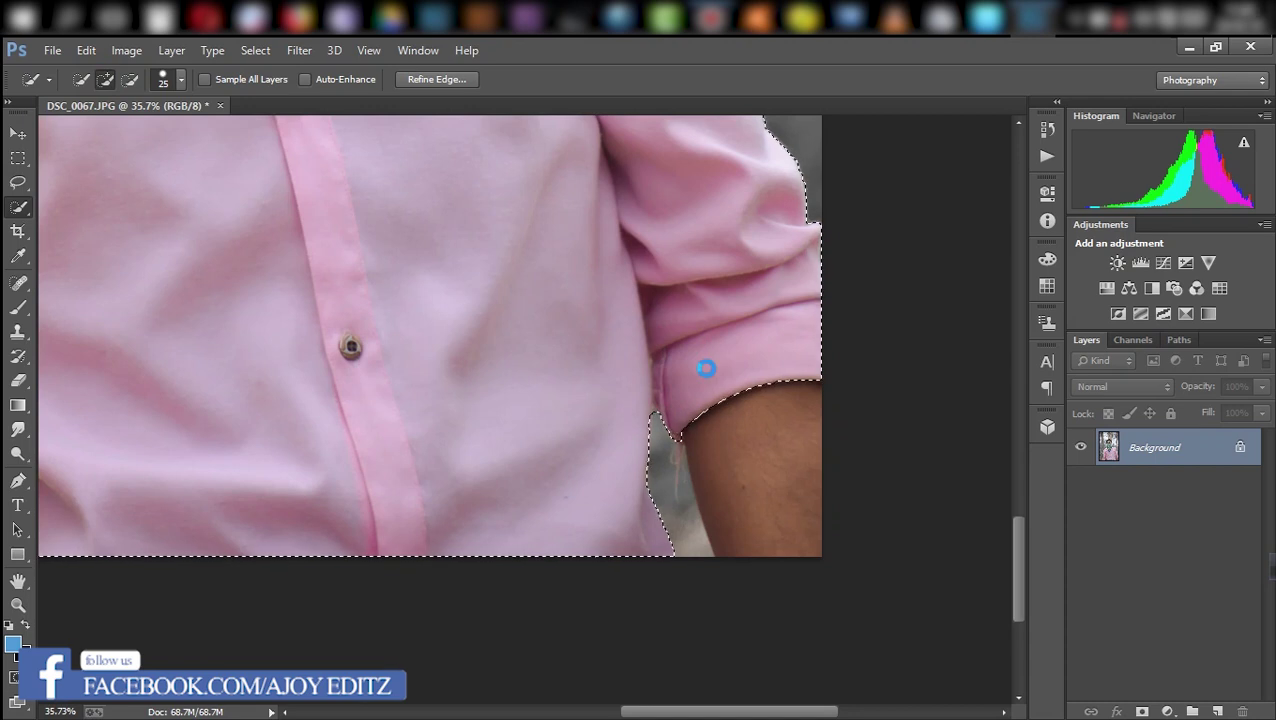
scroll(703, 365, down, 2)
scroll(655, 356, down, 2)
scroll(592, 342, down, 2)
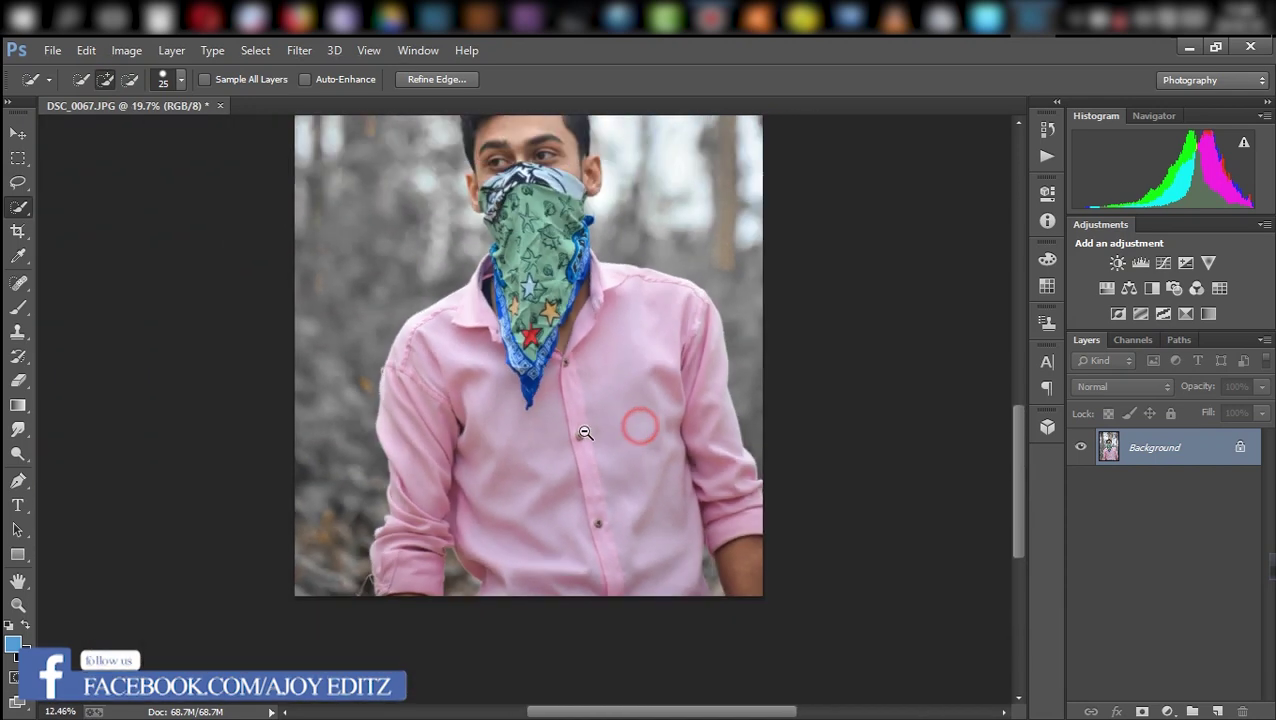
scroll(635, 427, down, 2)
Feather the shirt selection by 8 pixels and start a Solid Color fill layer over it
right_click(592, 562)
click(669, 218)
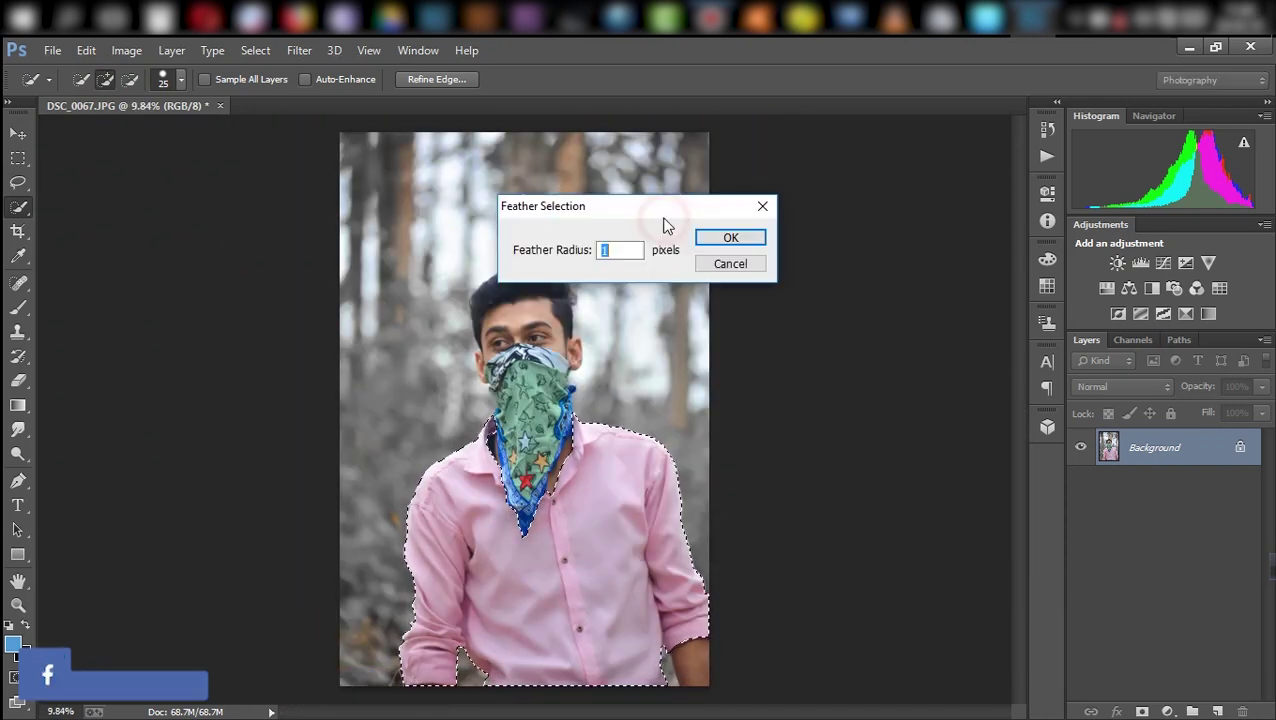
text(8)
click(729, 237)
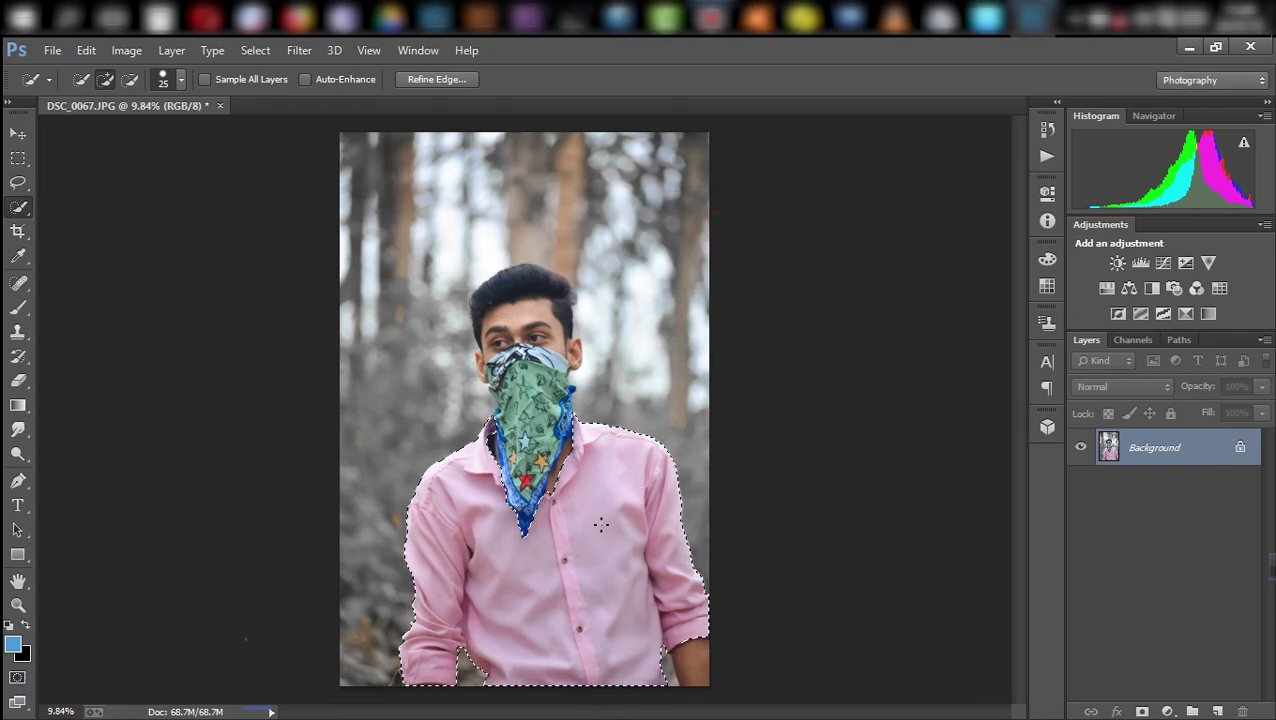
click(1167, 711)
click(1130, 288)
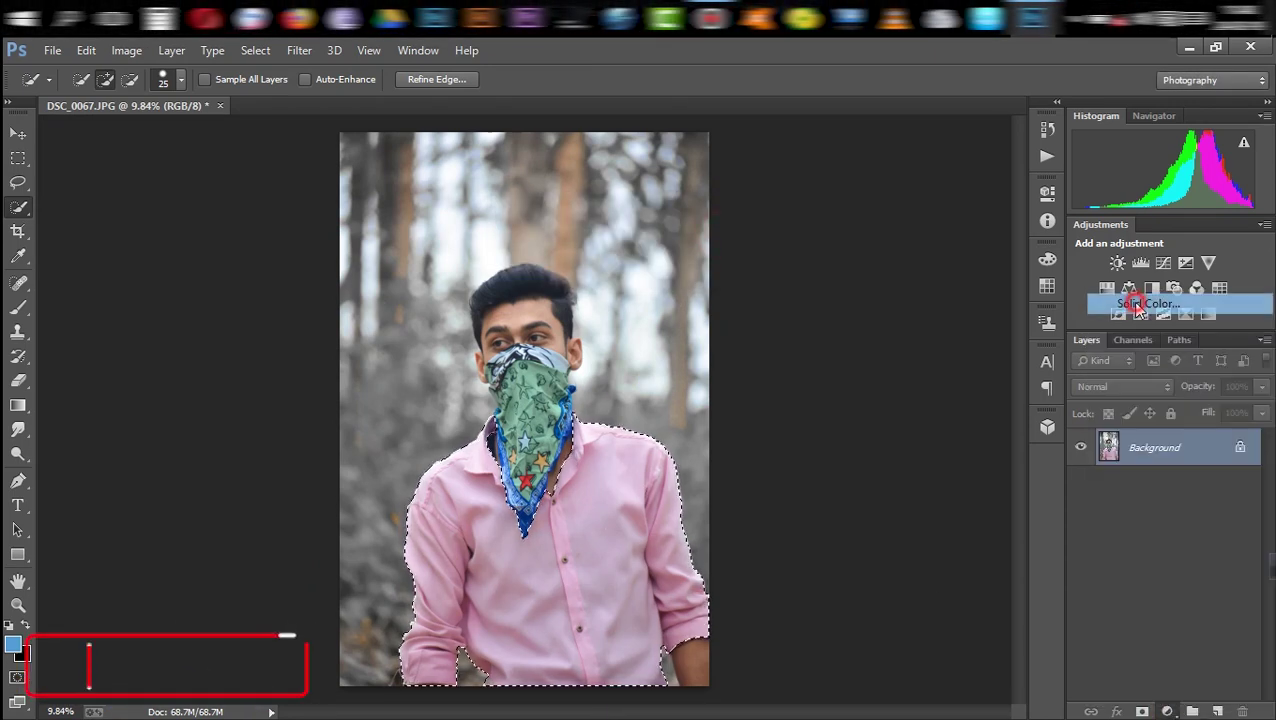
Fill the shirt with a bright yellow-green solid colour set to Color blend mode
drag(1068, 347, 1068, 371)
drag(1017, 222, 1019, 201)
click(1205, 168)
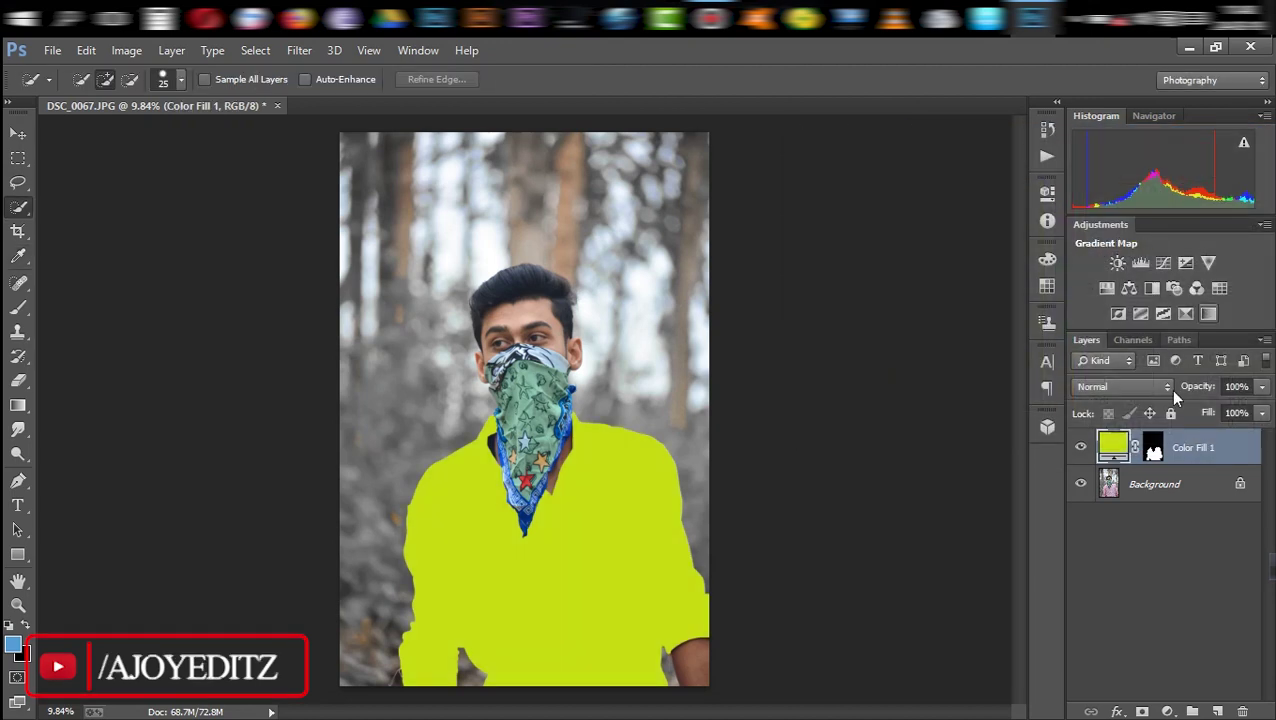
click(1148, 388)
click(1105, 455)
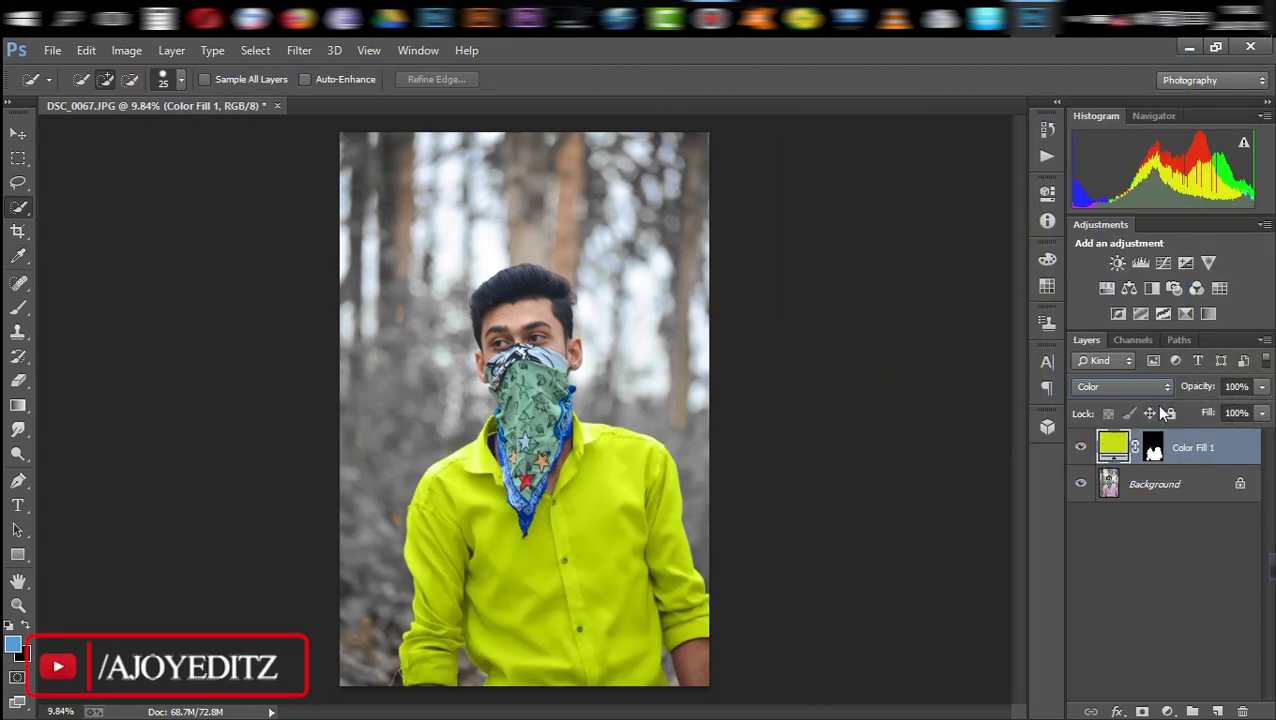
Change the fill to a darker olive-yellow, then hide the fill layer to compare the whole photo
double_click(1116, 446)
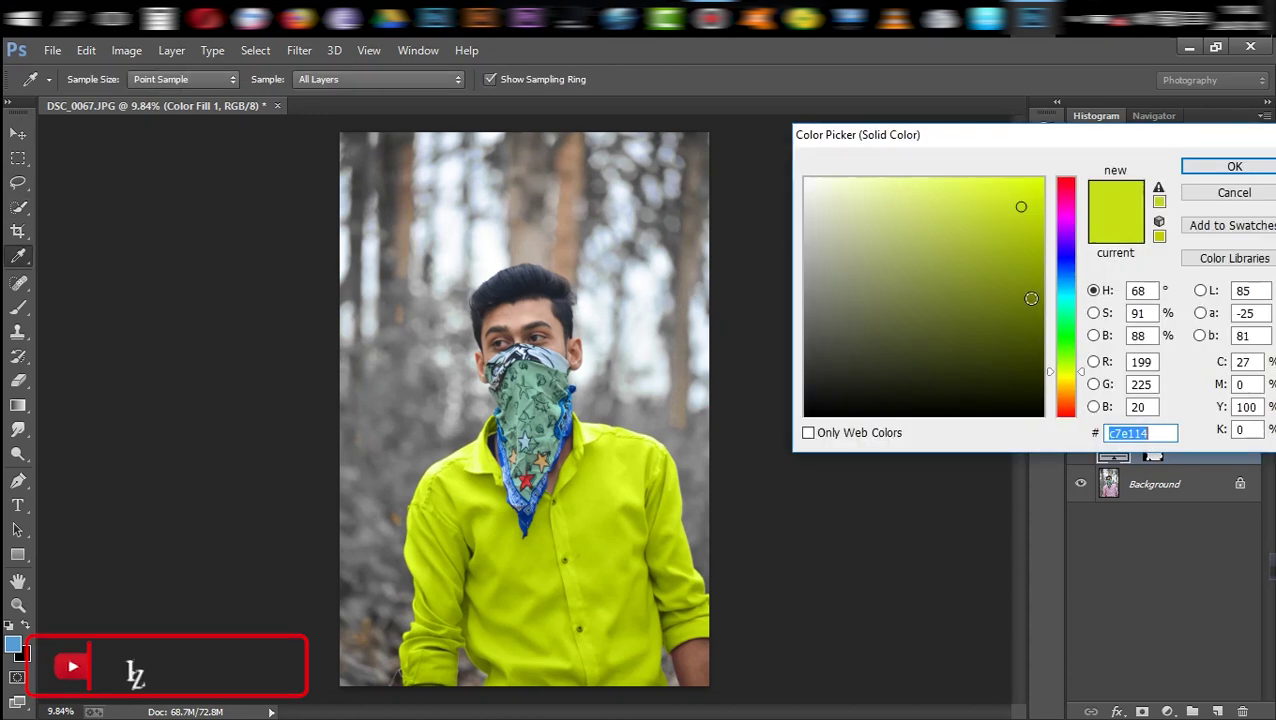
mouse_move(1070, 372)
mouse_down()
mouse_move(1070, 389)
mouse_move(1066, 378)
mouse_up()
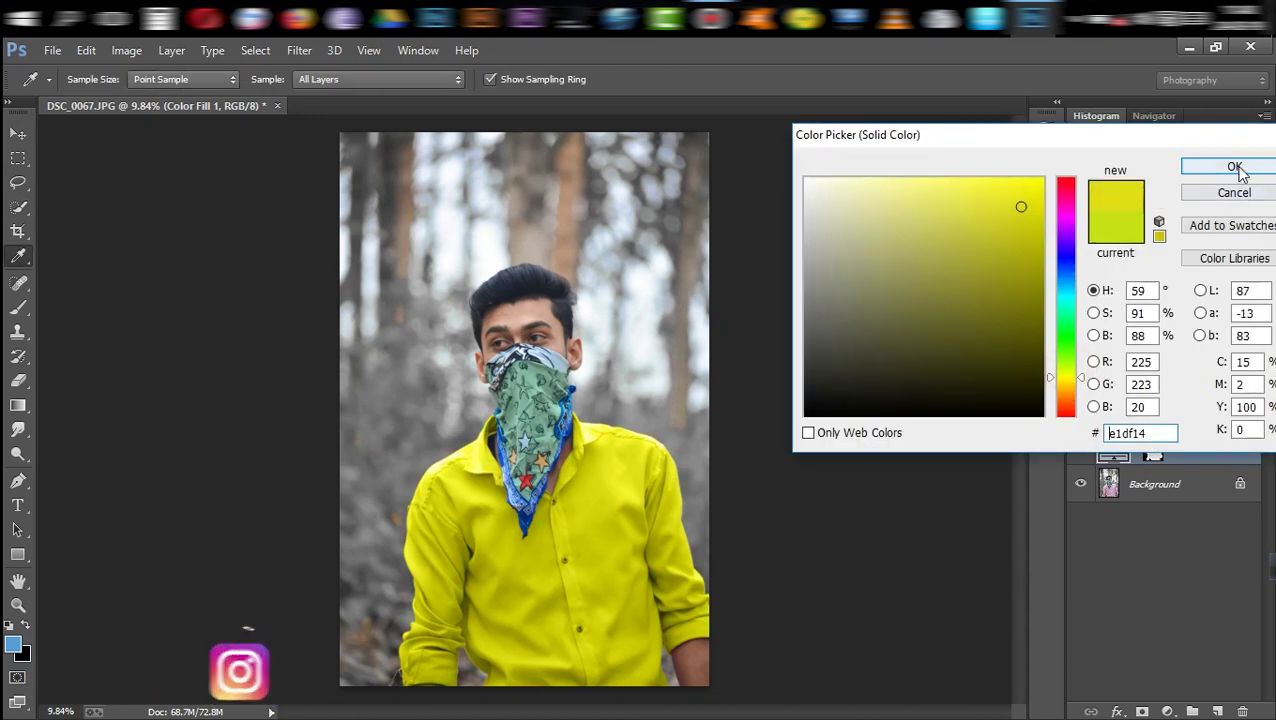
drag(1038, 246, 1030, 283)
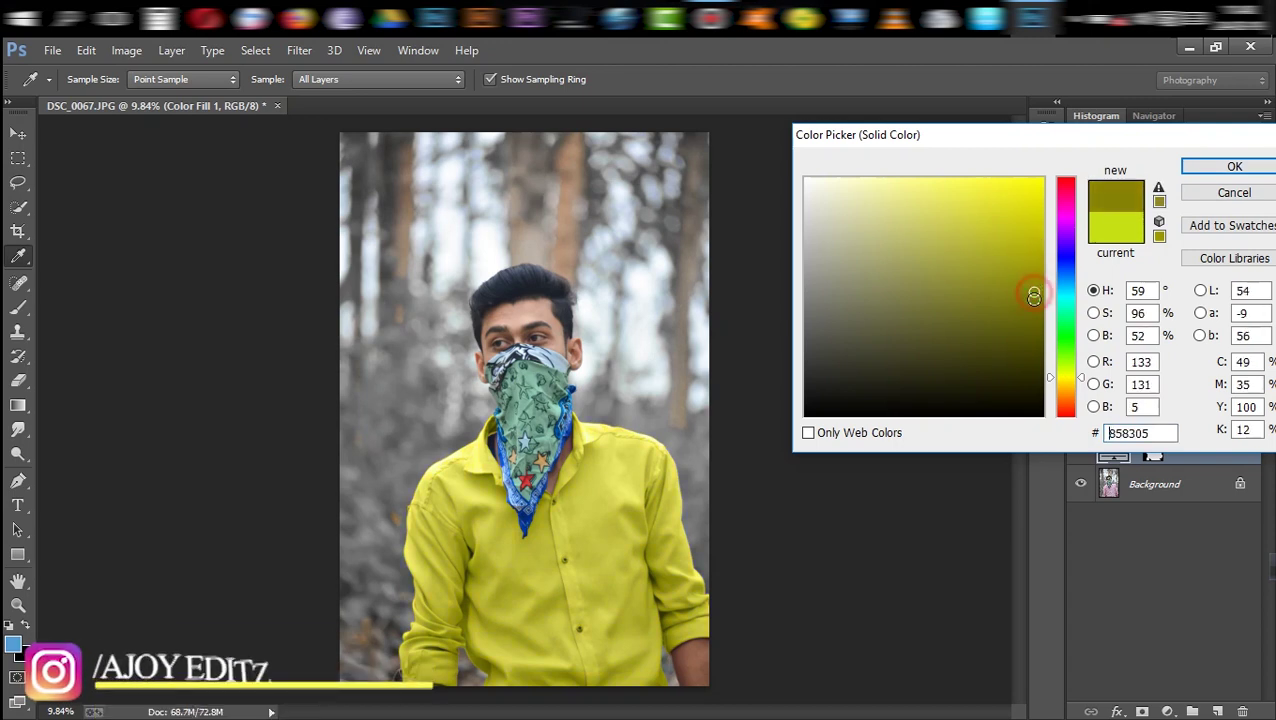
click(1203, 167)
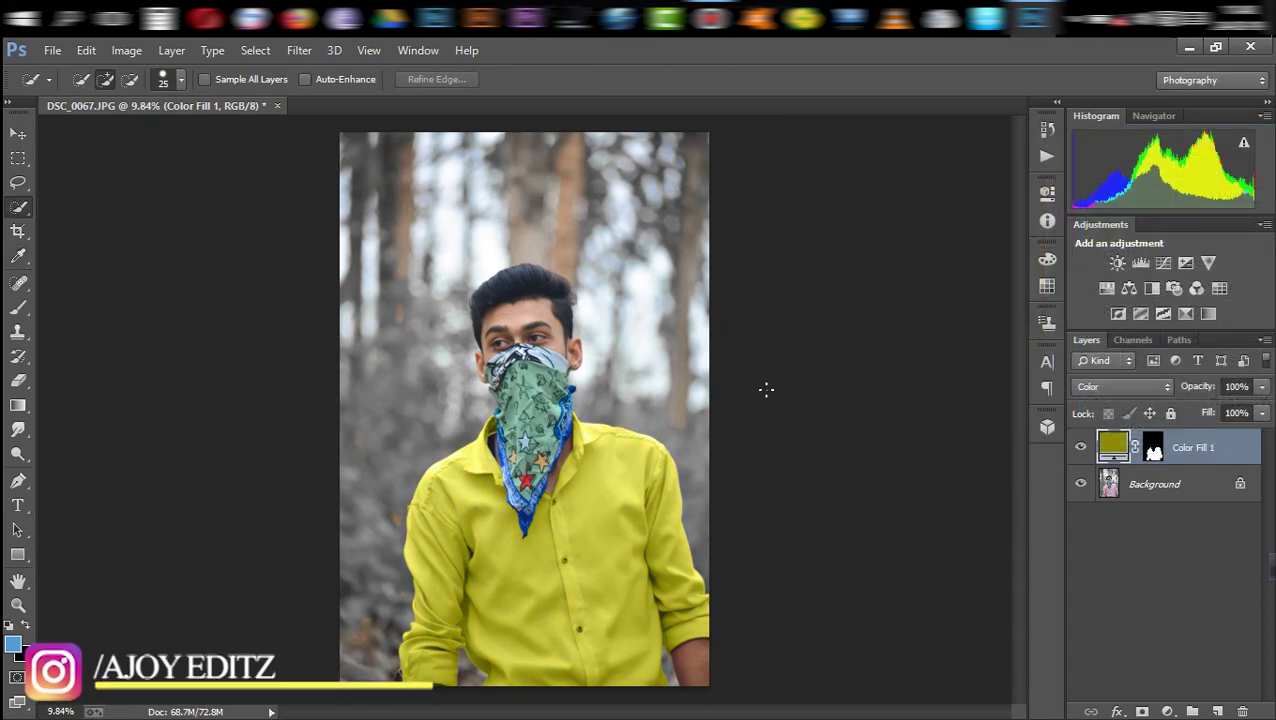
mouse_move(638, 413)
mouse_down()
mouse_move(588, 420)
mouse_move(555, 400)
mouse_move(570, 400)
mouse_up()
click(1082, 450)
Show the colour fill again and merge the visible layers into the Background layer
click(1082, 450)
right_click(1190, 447)
click(845, 592)
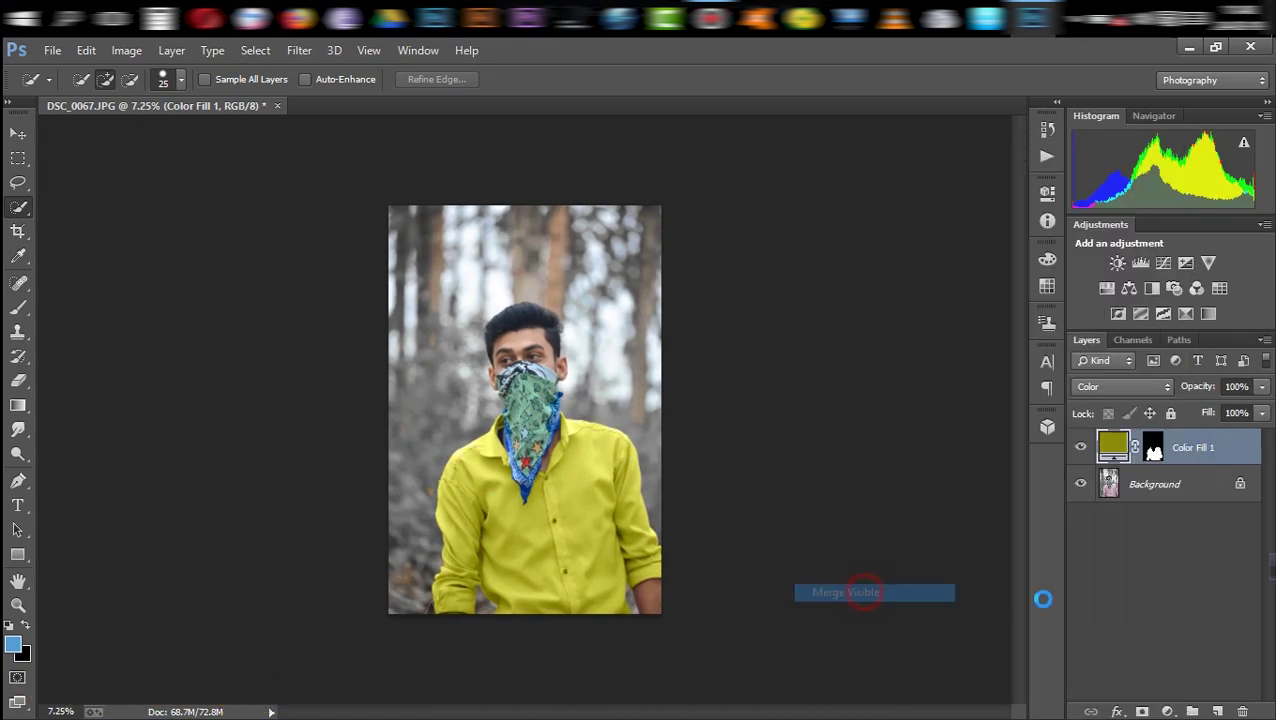
mouse_move(545, 470)
mouse_down()
mouse_move(669, 498)
mouse_move(608, 490)
mouse_up()
In a new Camera Raw Filter, set exposure to +0.20, warm slightly, and luminance noise reduction to 20
click(299, 50)
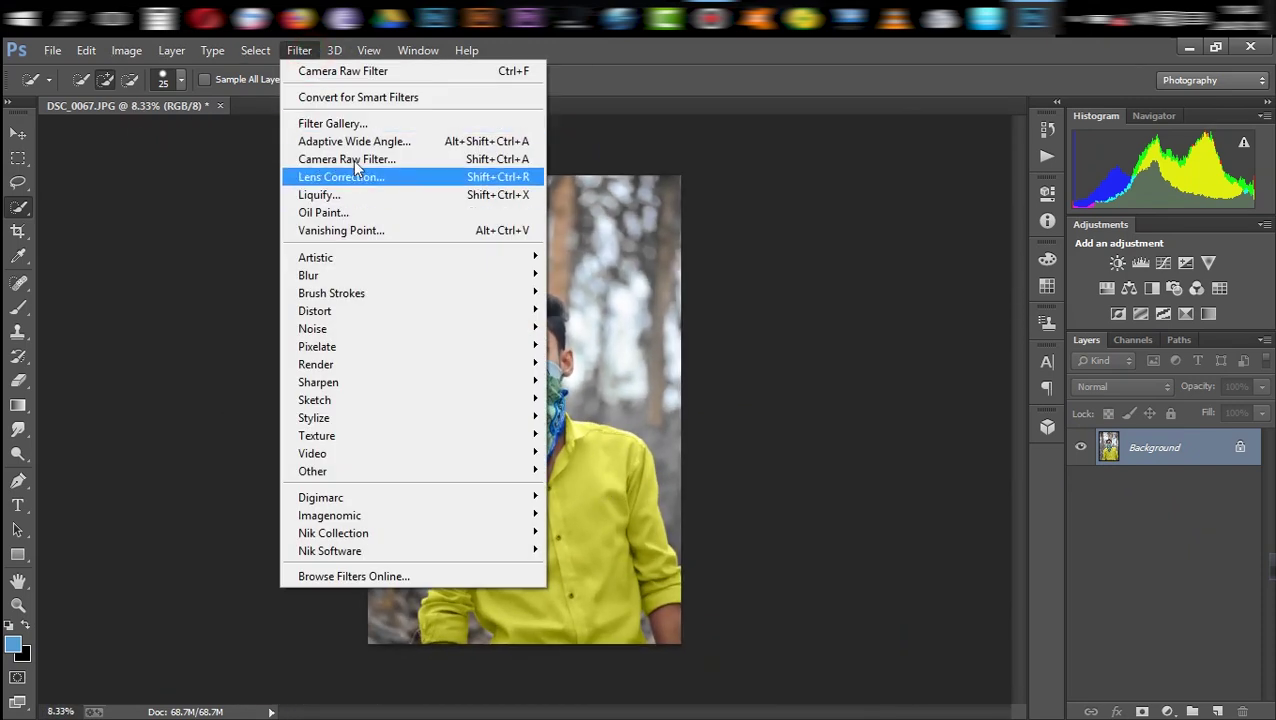
click(345, 173)
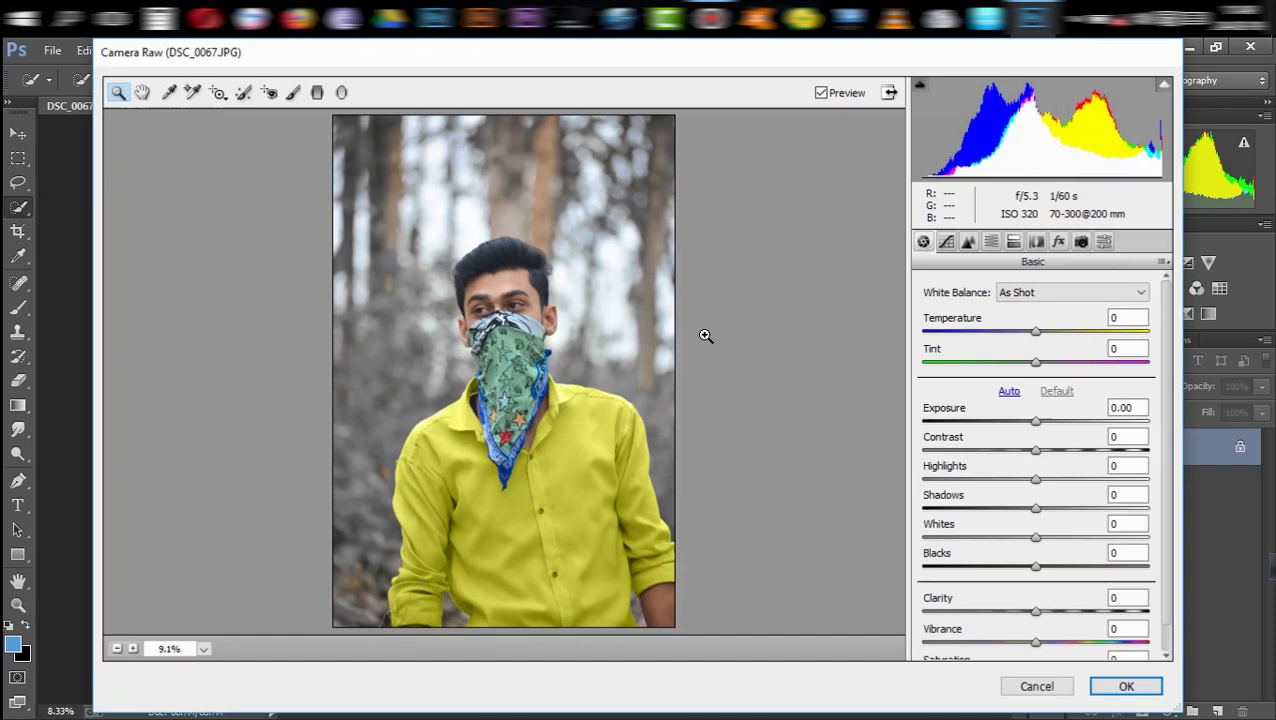
drag(1037, 421, 1043, 425)
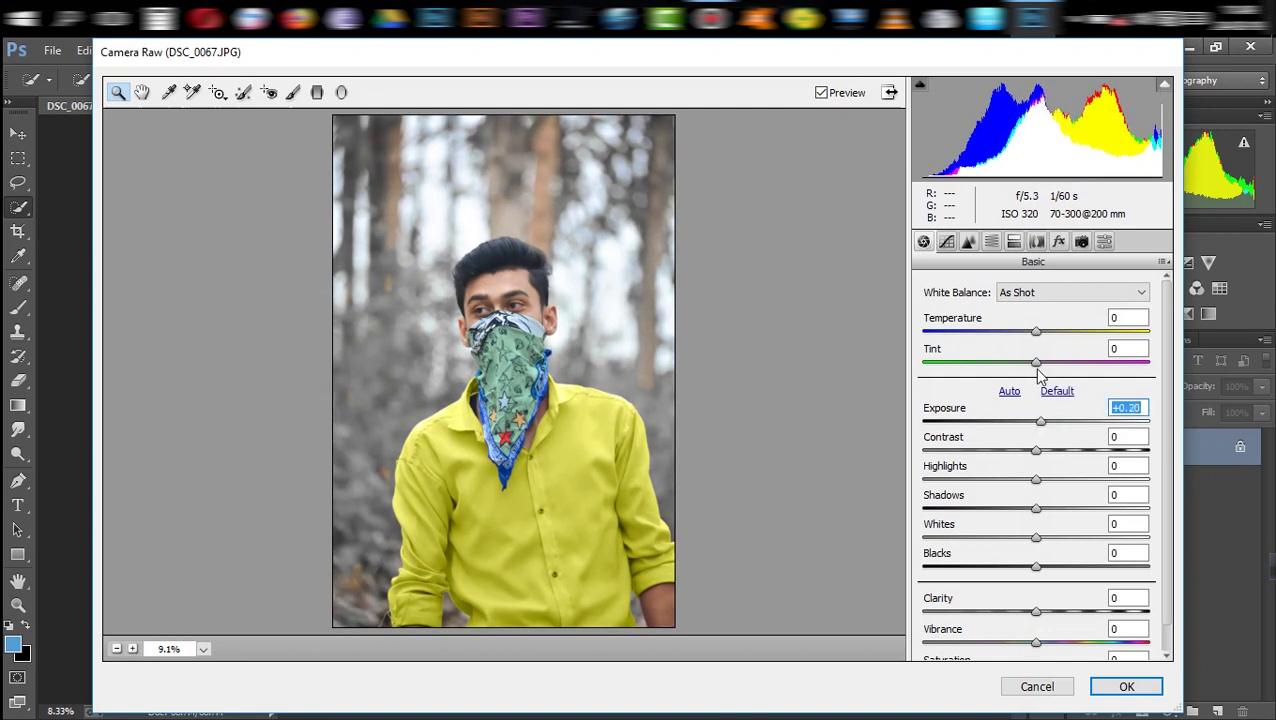
drag(1037, 332, 1043, 330)
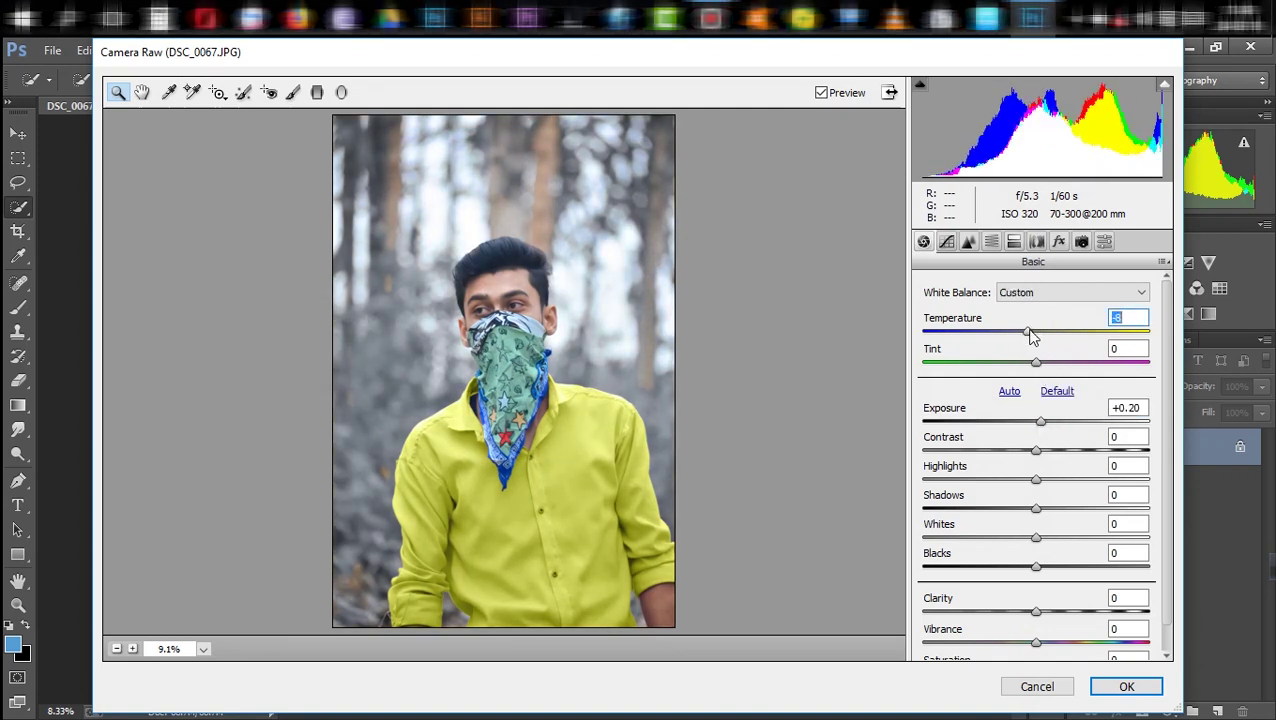
click(968, 248)
click(965, 474)
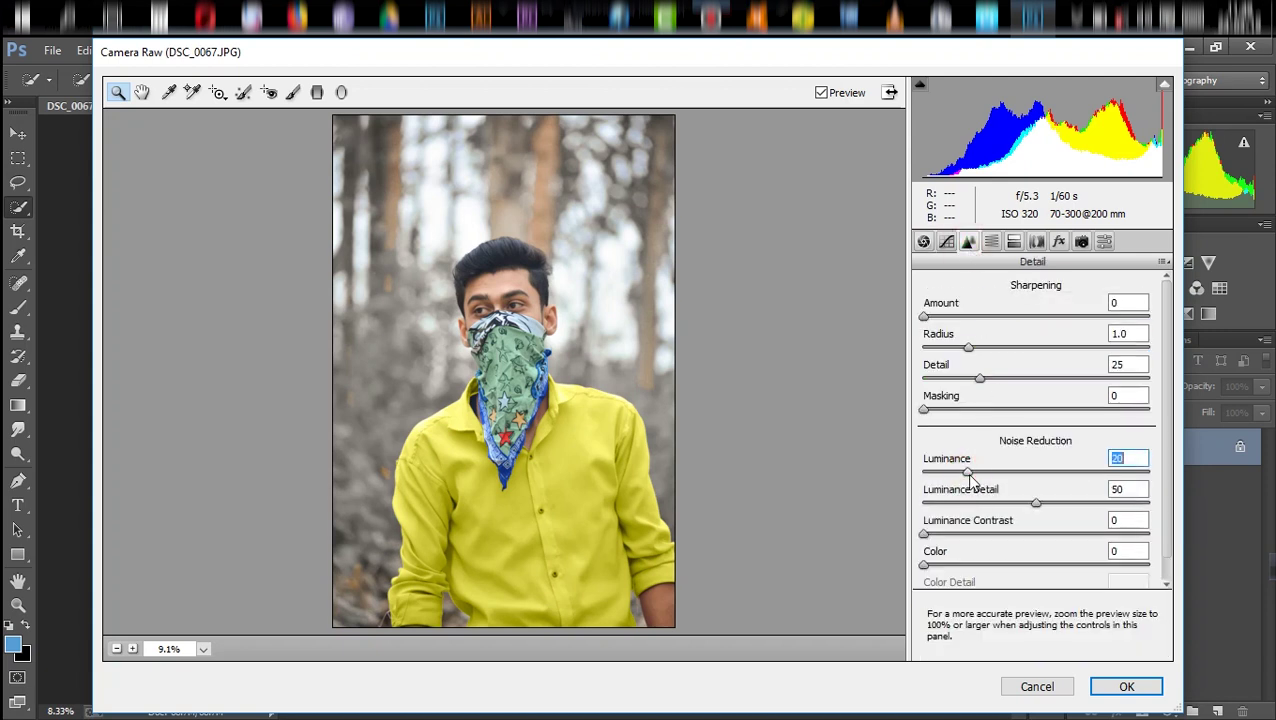
Adjust Yellows saturation, lower the Green Primary hue, lighten the post-crop vignette, and apply the filter
click(992, 244)
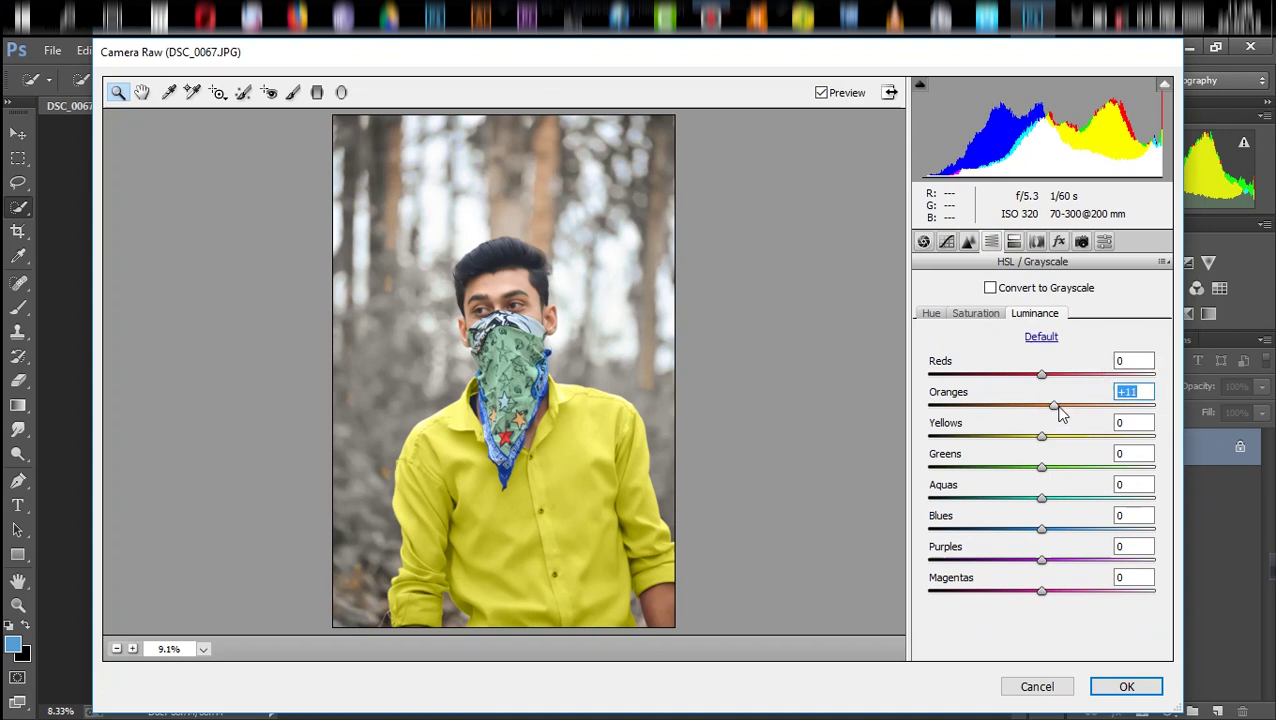
click(990, 314)
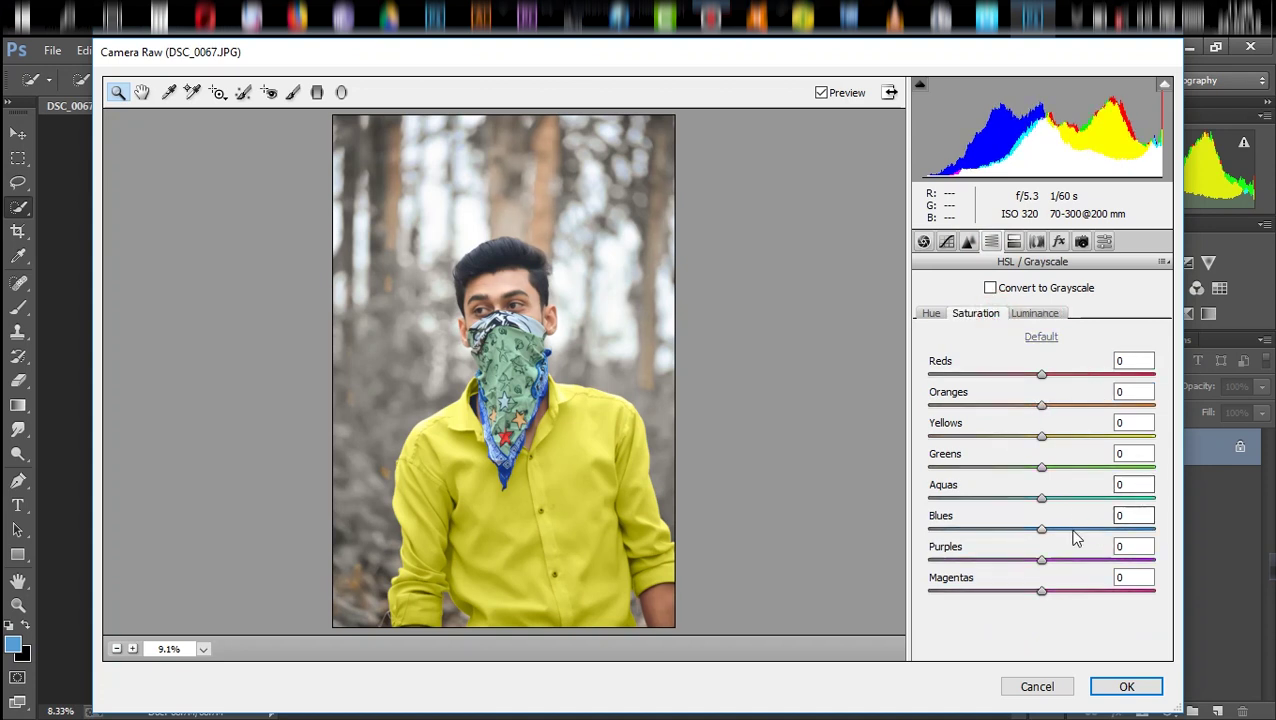
click(1100, 440)
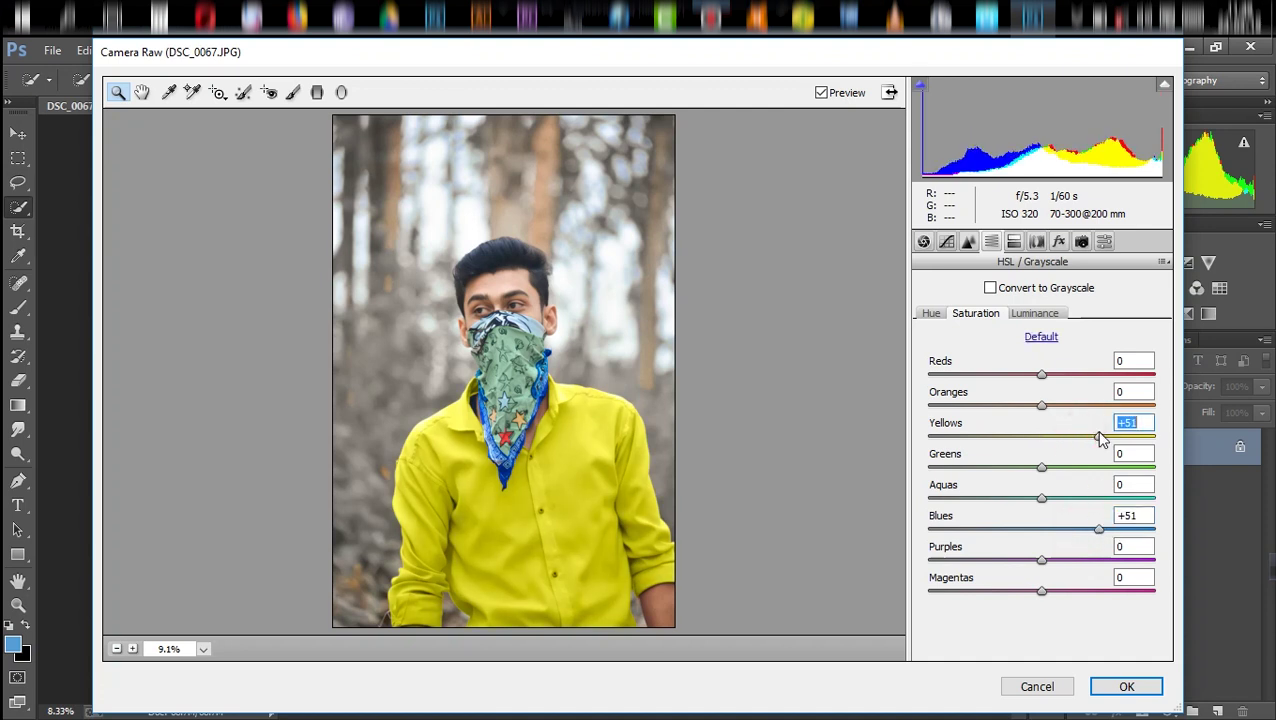
mouse_move(1100, 438)
mouse_down()
mouse_move(922, 458)
mouse_move(1057, 435)
mouse_up()
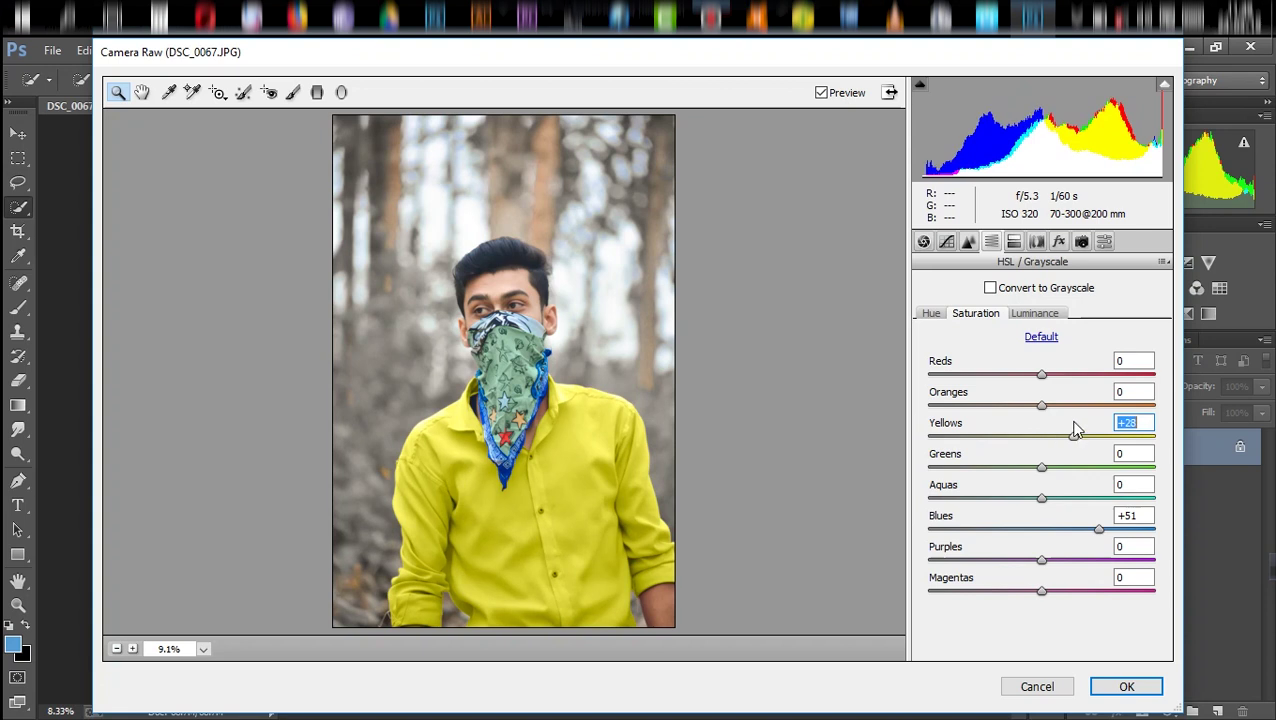
click(1083, 243)
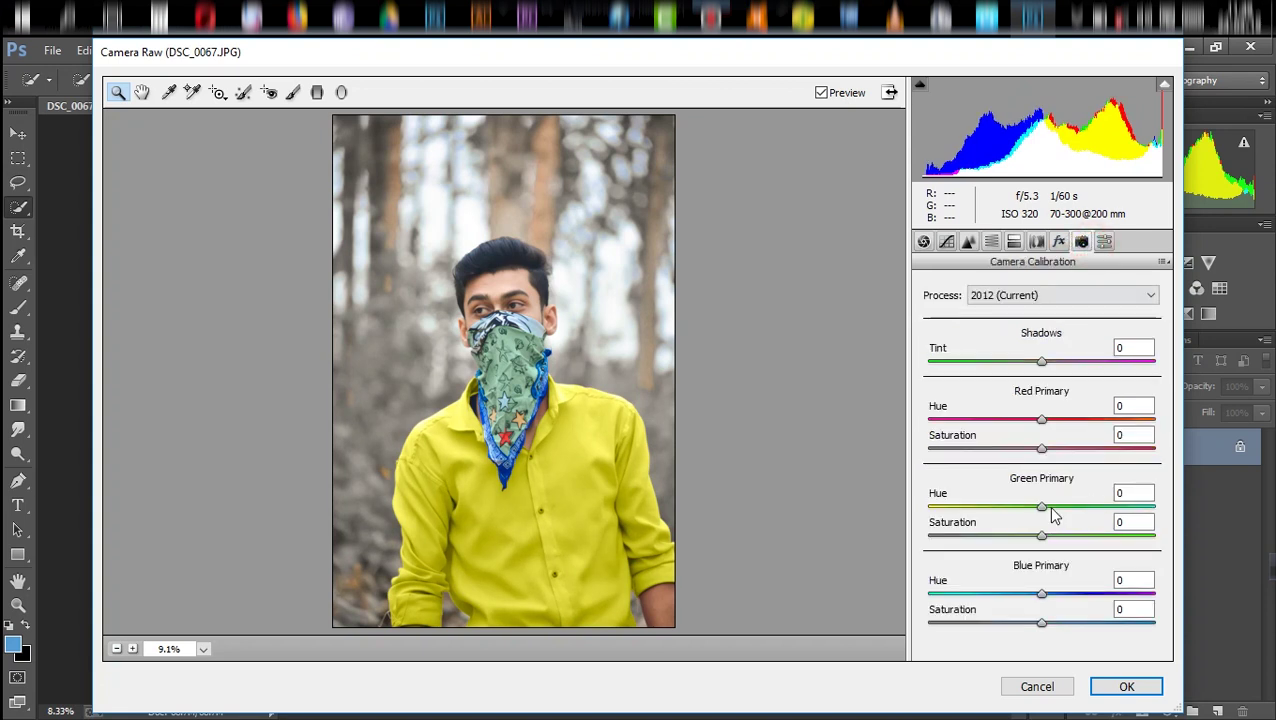
drag(1013, 507, 998, 507)
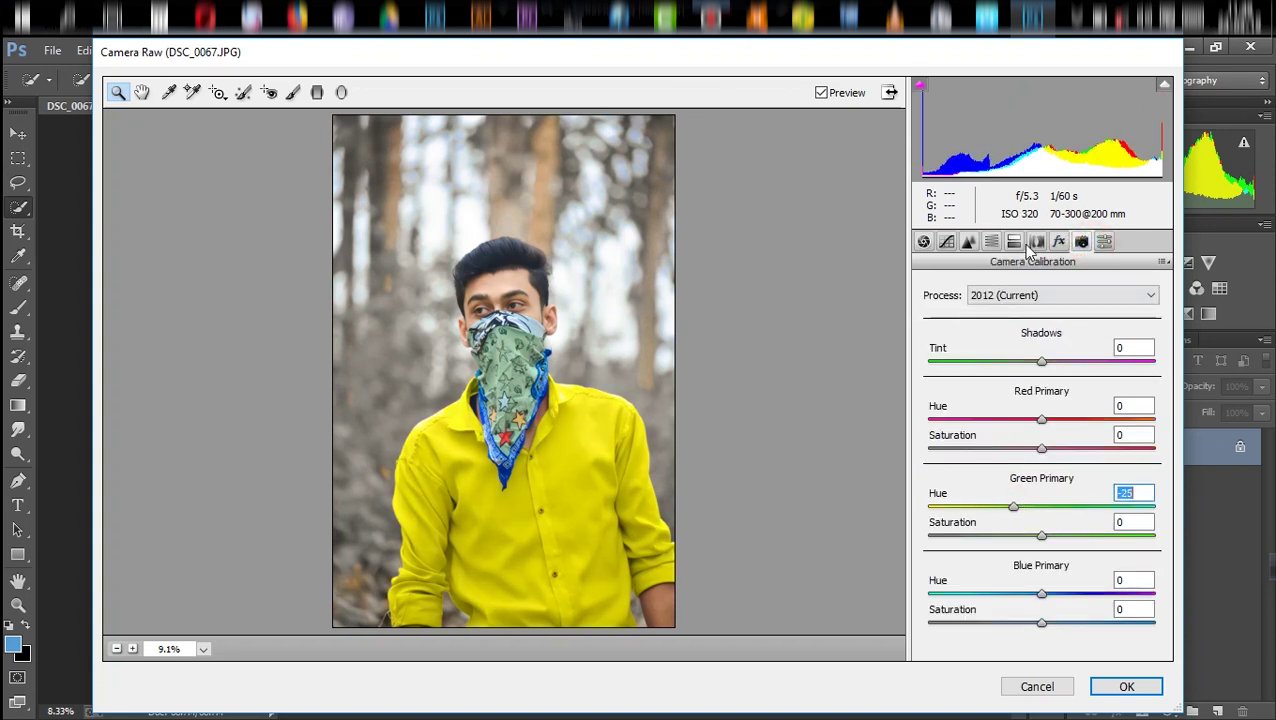
click(990, 243)
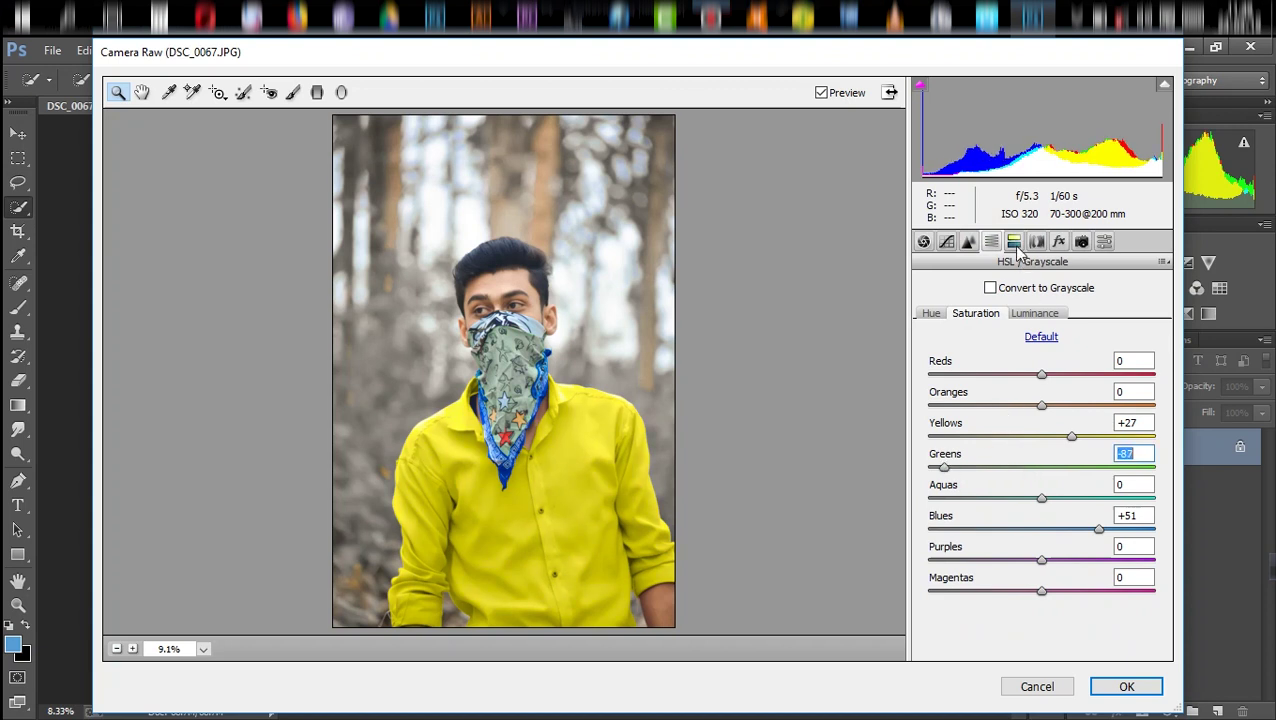
click(1060, 243)
drag(1028, 496, 1040, 494)
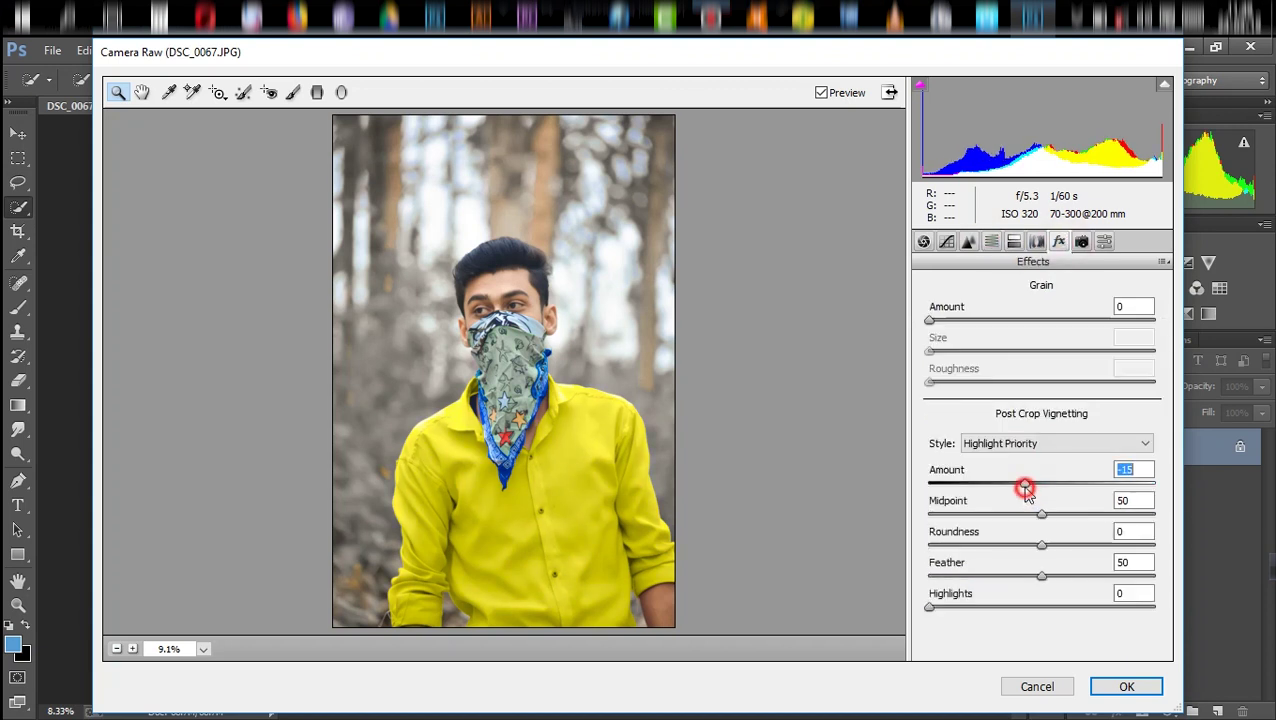
click(1130, 686)
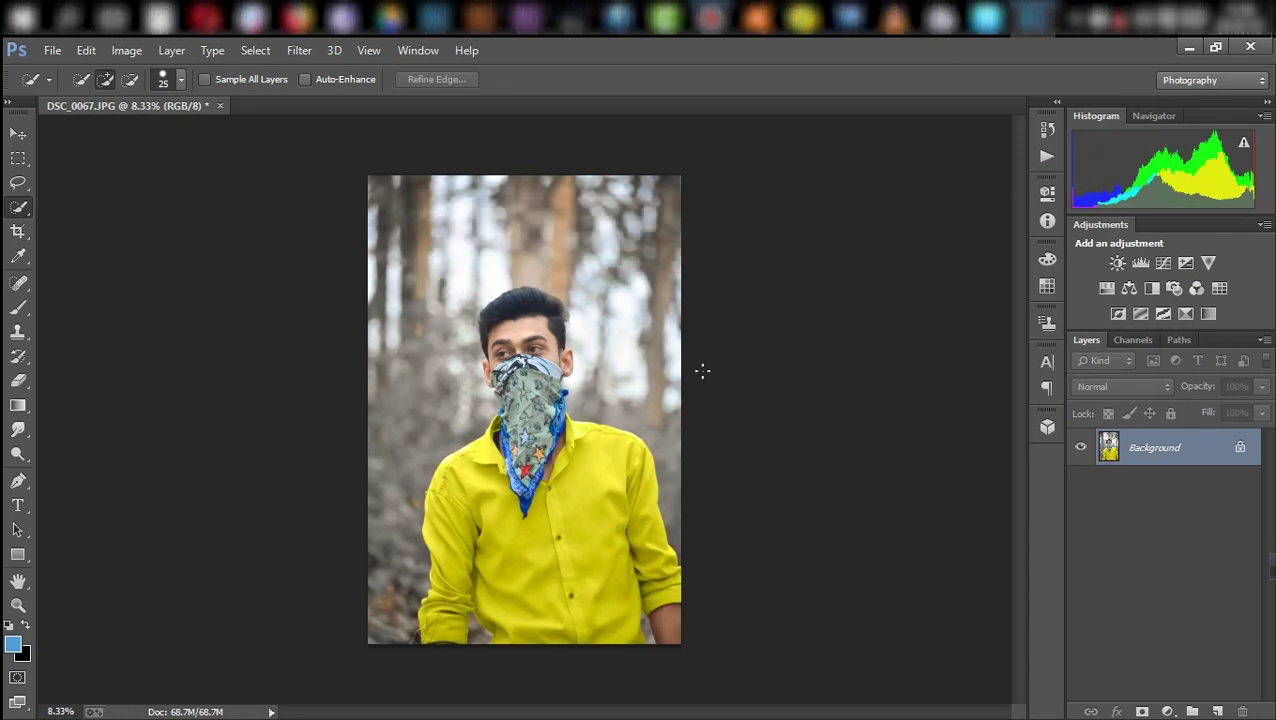
Browse the Nik Collection filters, zoom in on the face, and duplicate the Background layer
click(304, 53)
mouse_move(333, 533)
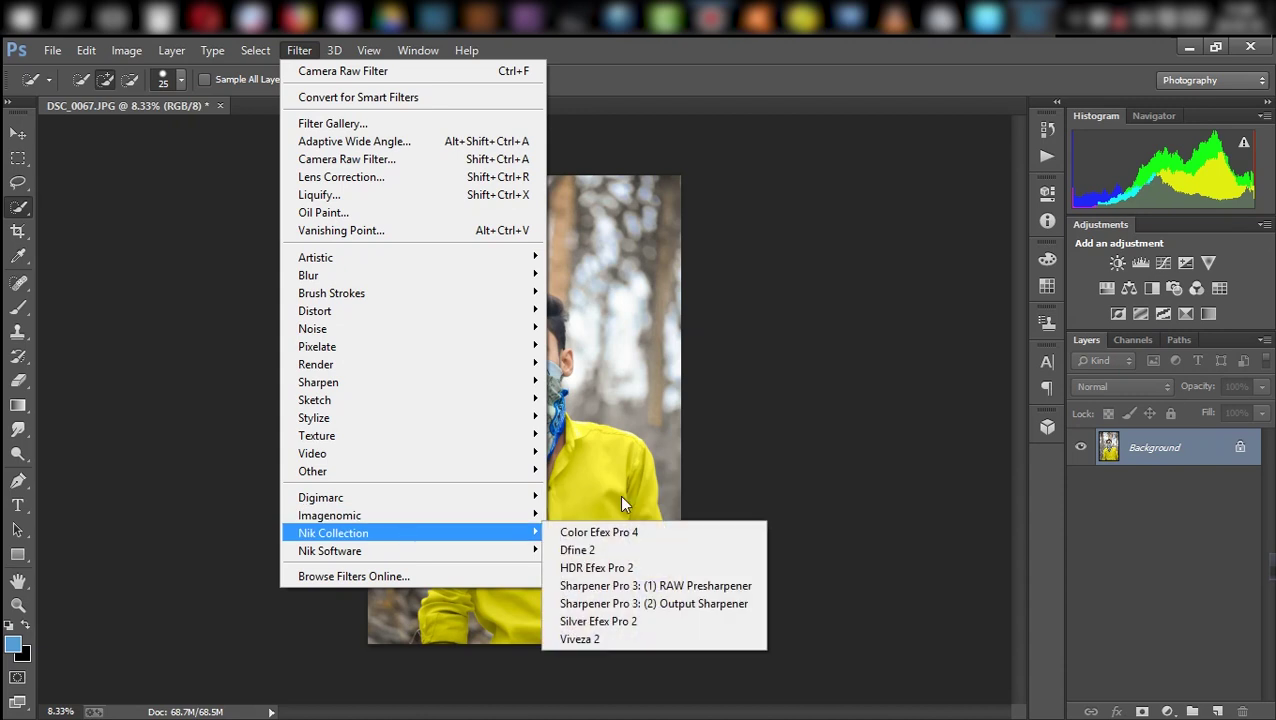
click(858, 420)
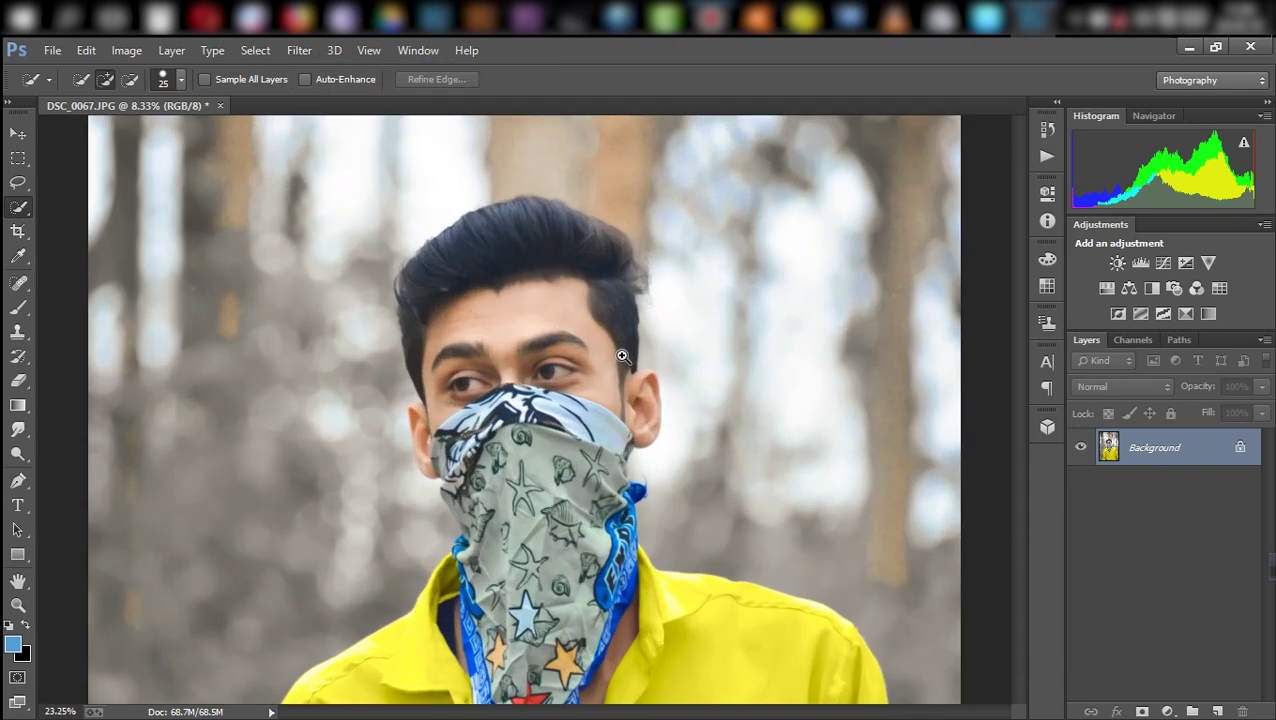
drag(498, 347, 575, 317)
drag(1167, 451, 1217, 711)
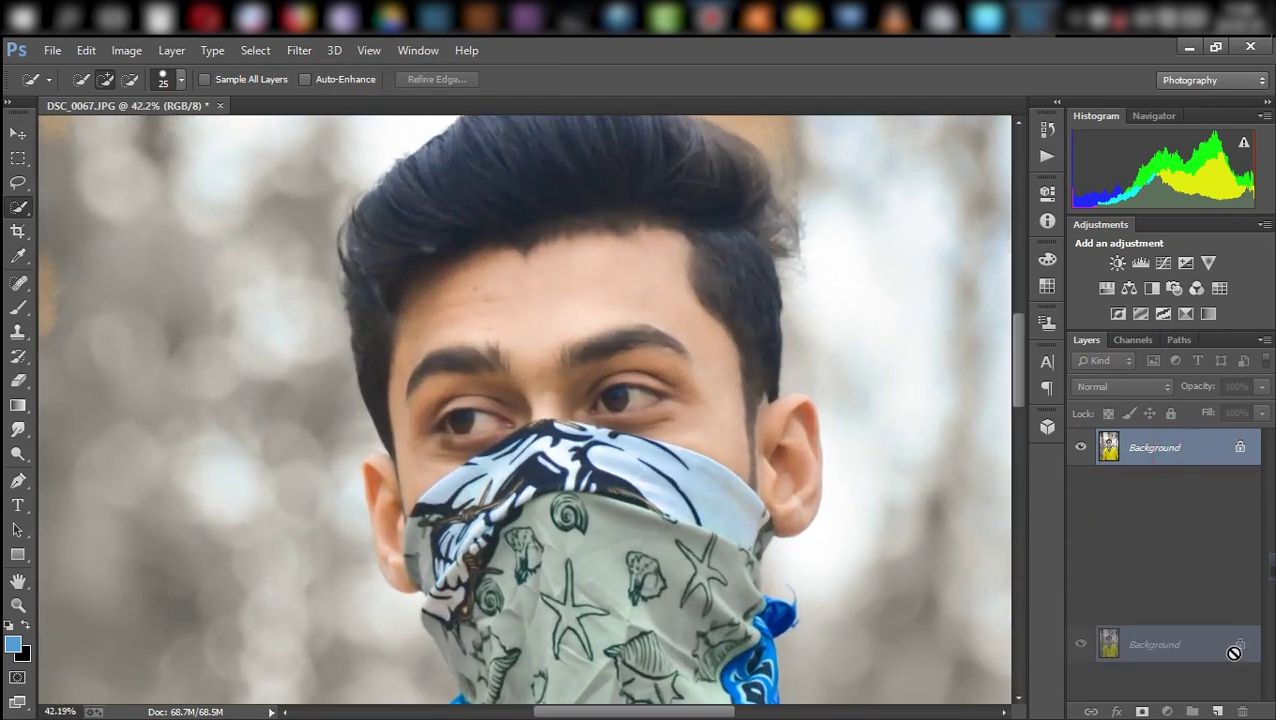
Smudge the forehead skin smooth with the Smudge tool on the copy layer
click(18, 455)
click(18, 429)
drag(563, 301, 416, 293)
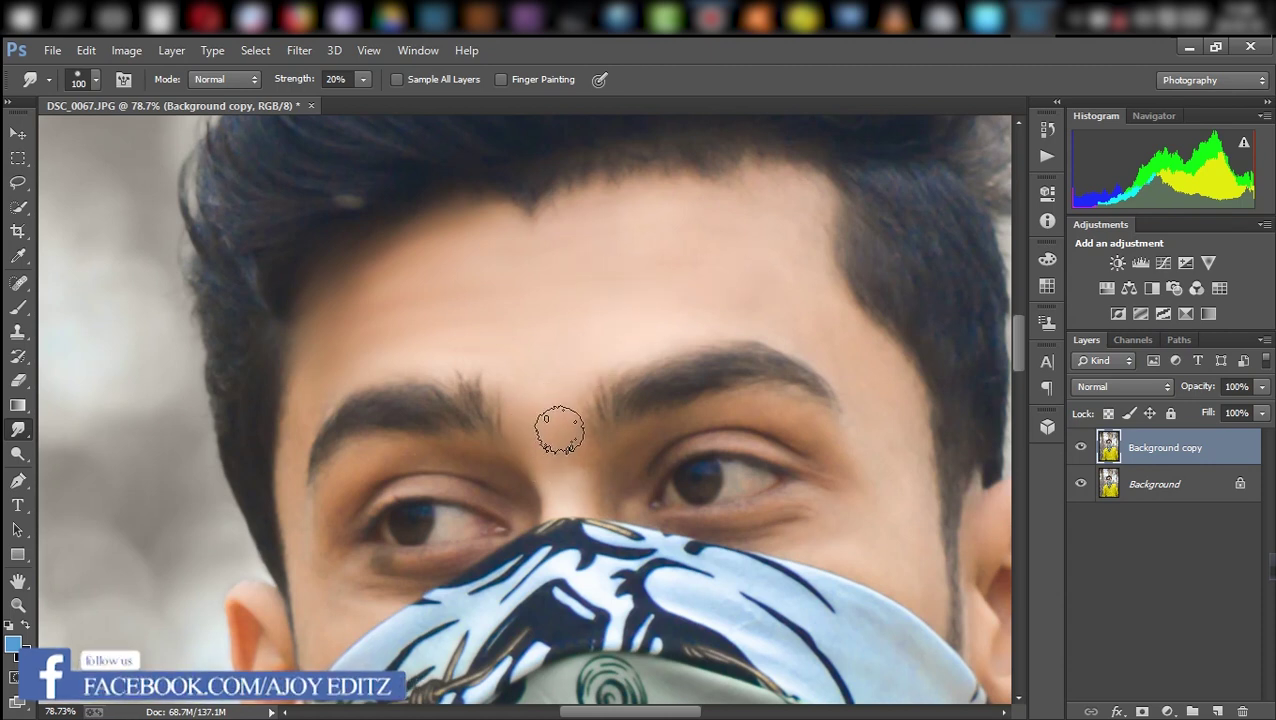
drag(687, 306, 768, 281)
Smooth the skin across the forehead, right hairline, right cheek, ear top and eyebrow
mouse_move(707, 204)
mouse_down()
mouse_move(612, 194)
mouse_move(671, 240)
mouse_up()
mouse_move(825, 341)
mouse_down()
mouse_move(797, 256)
mouse_move(806, 205)
mouse_move(777, 194)
mouse_up()
mouse_move(895, 425)
mouse_down()
mouse_move(729, 276)
mouse_move(722, 315)
mouse_up()
drag(644, 419, 712, 433)
drag(732, 379, 785, 465)
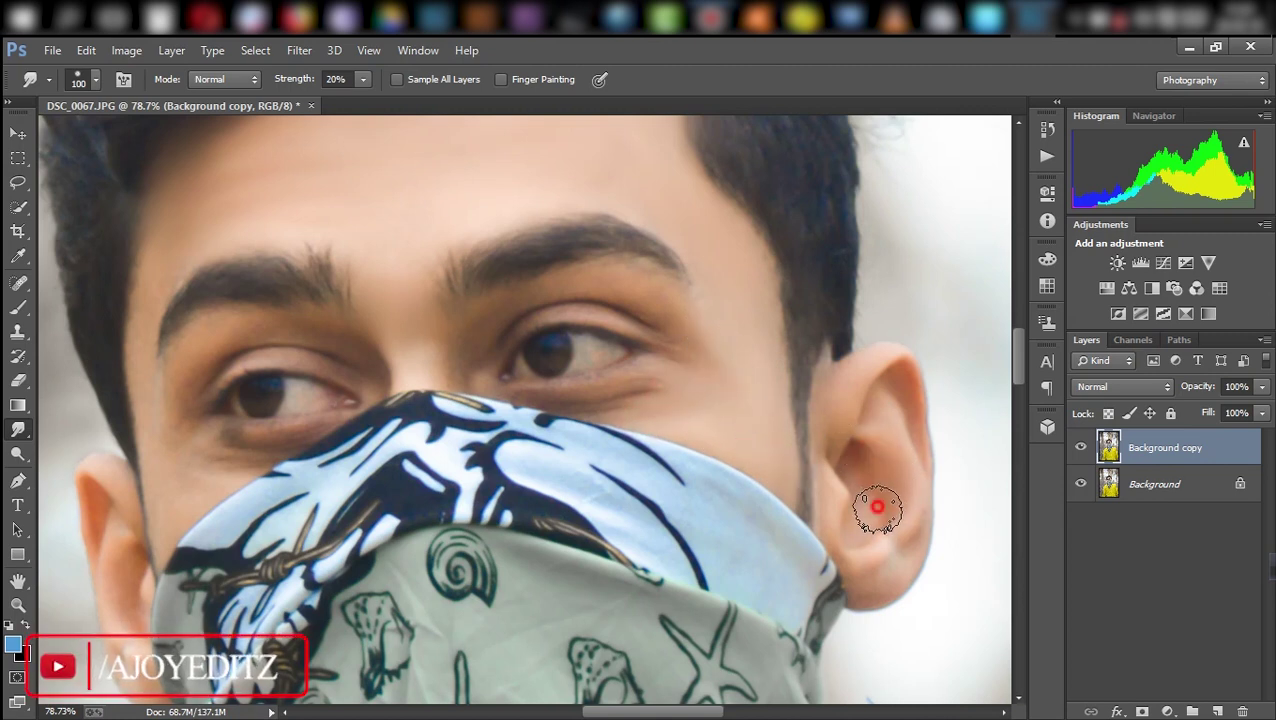
click(896, 378)
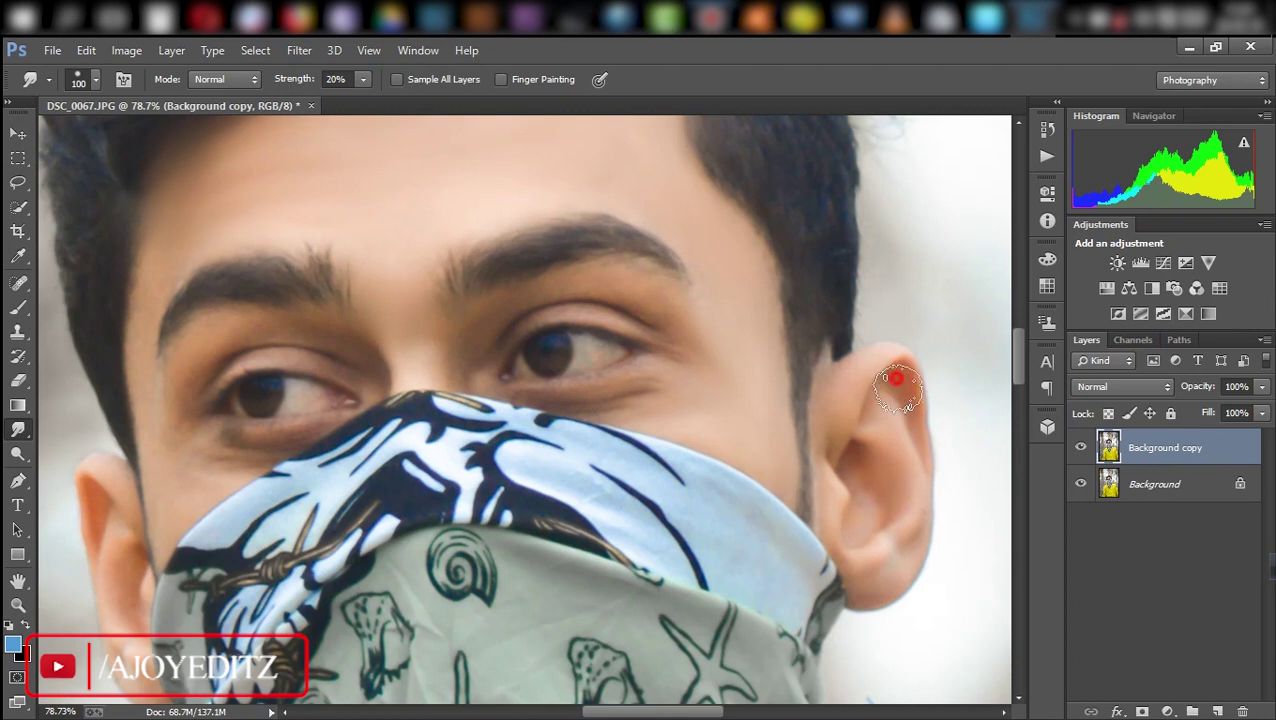
drag(722, 418, 809, 388)
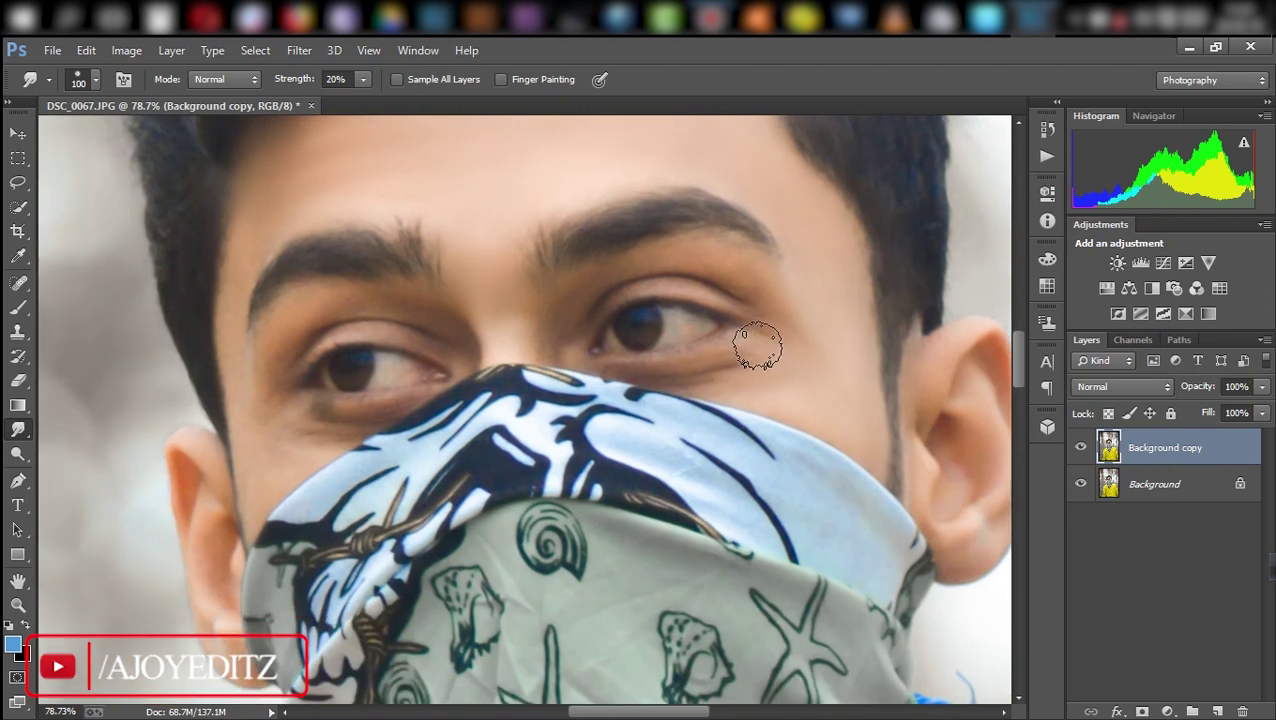
drag(703, 250, 775, 285)
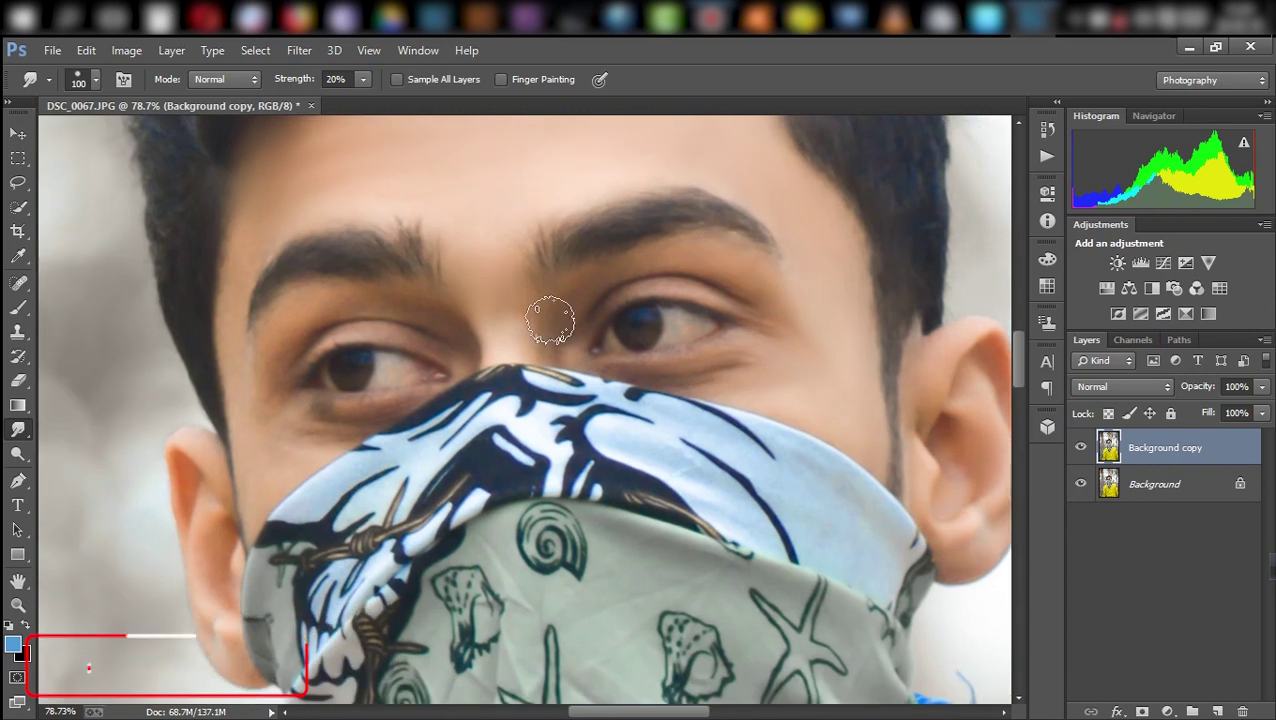
mouse_move(550, 313)
mouse_down()
mouse_move(640, 267)
mouse_move(740, 279)
mouse_up()
Smooth the skin around the left eye, left brow, cheek edge and ear
drag(322, 299, 306, 415)
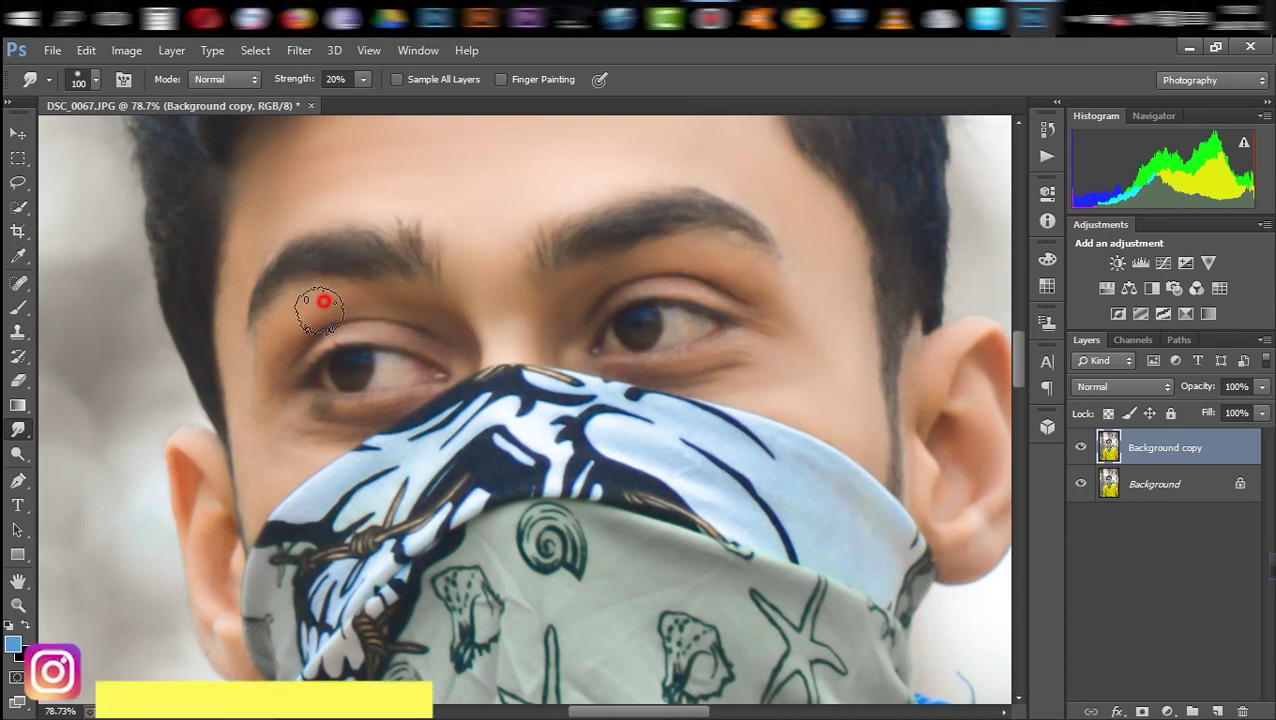
drag(306, 432, 258, 486)
drag(248, 376, 236, 347)
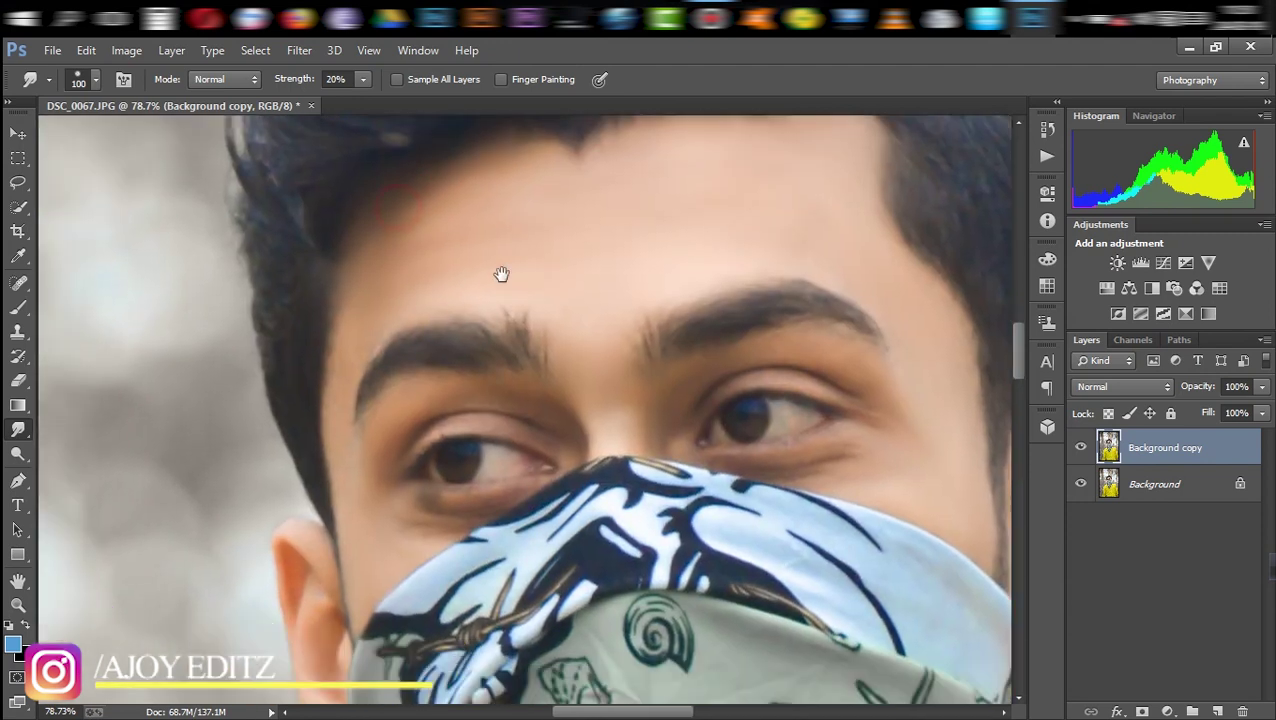
scroll(501, 273, left, 3)
mouse_move(424, 285)
mouse_down()
mouse_move(400, 310)
mouse_move(402, 413)
mouse_up()
drag(353, 501, 376, 585)
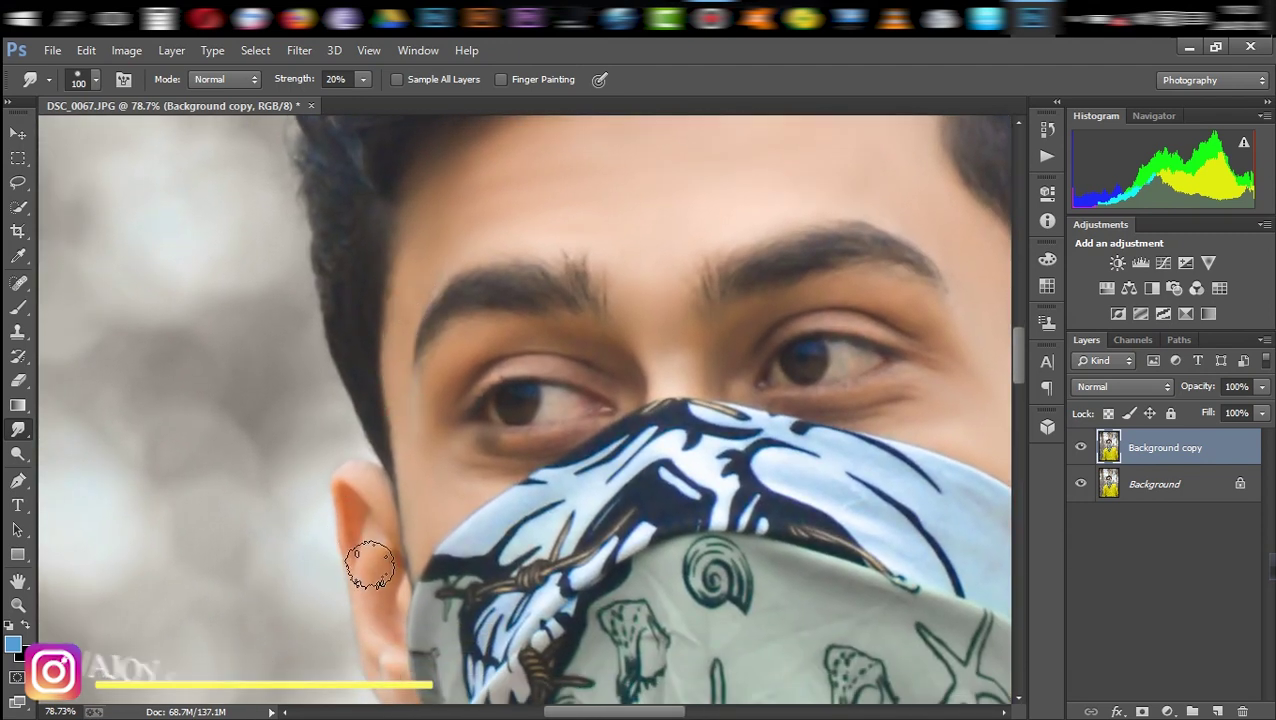
scroll(372, 500, down, 3)
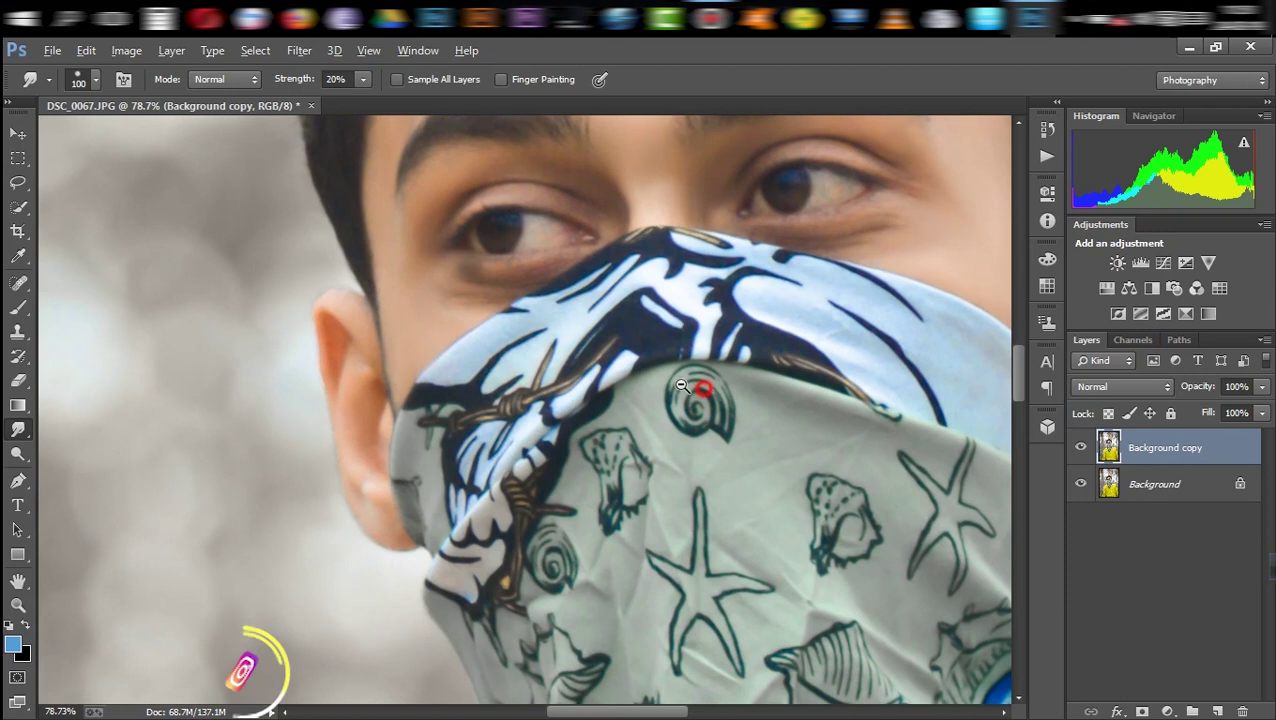
scroll(242, 668, down, 5)
scroll(666, 443, up, 1)
Smooth the arm's skin, then toggle the Background copy to compare with the original
drag(672, 402, 695, 675)
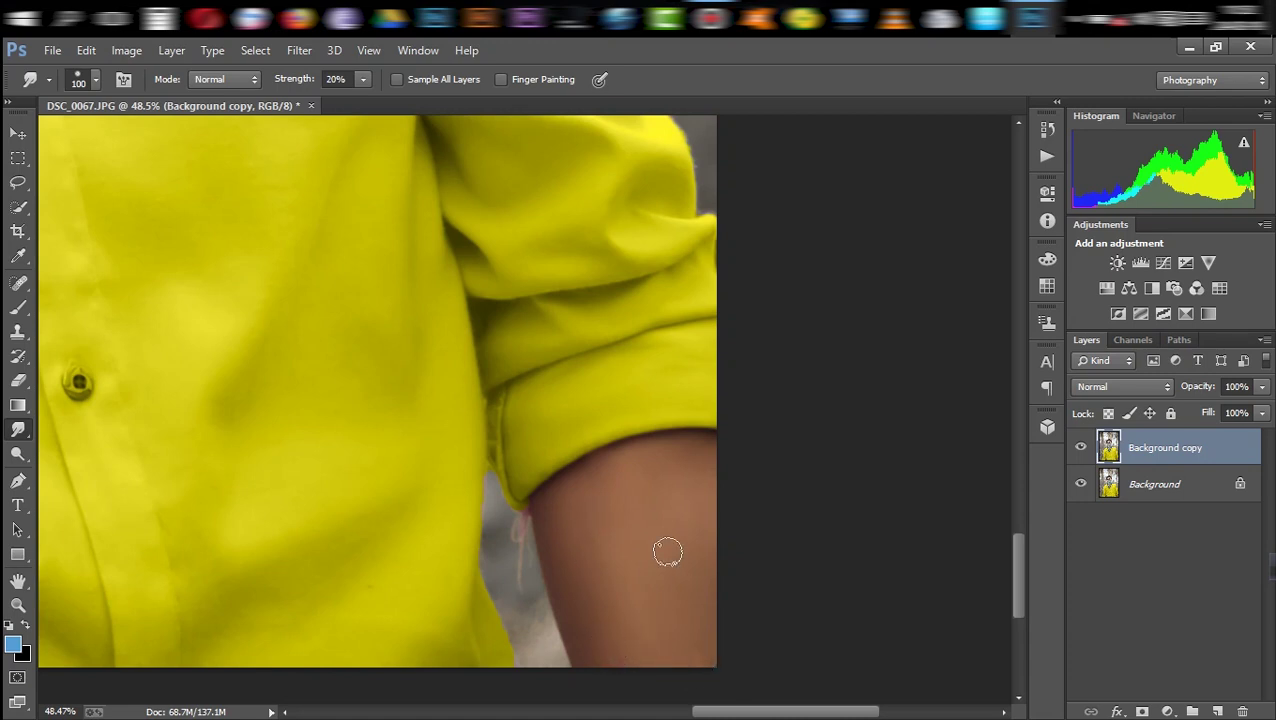
mouse_move(681, 517)
mouse_down()
mouse_move(573, 504)
mouse_move(512, 409)
mouse_up()
mouse_move(525, 316)
mouse_down()
mouse_move(621, 313)
mouse_move(655, 359)
mouse_move(619, 354)
mouse_up()
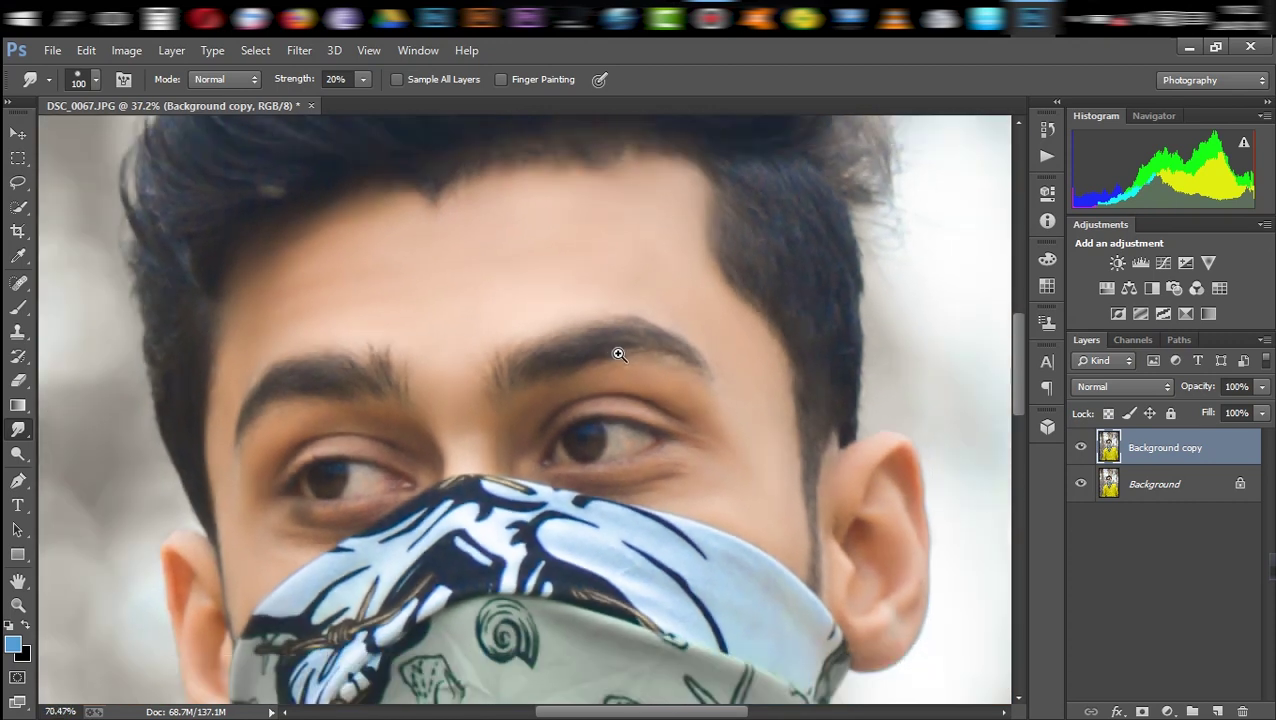
click(1081, 449)
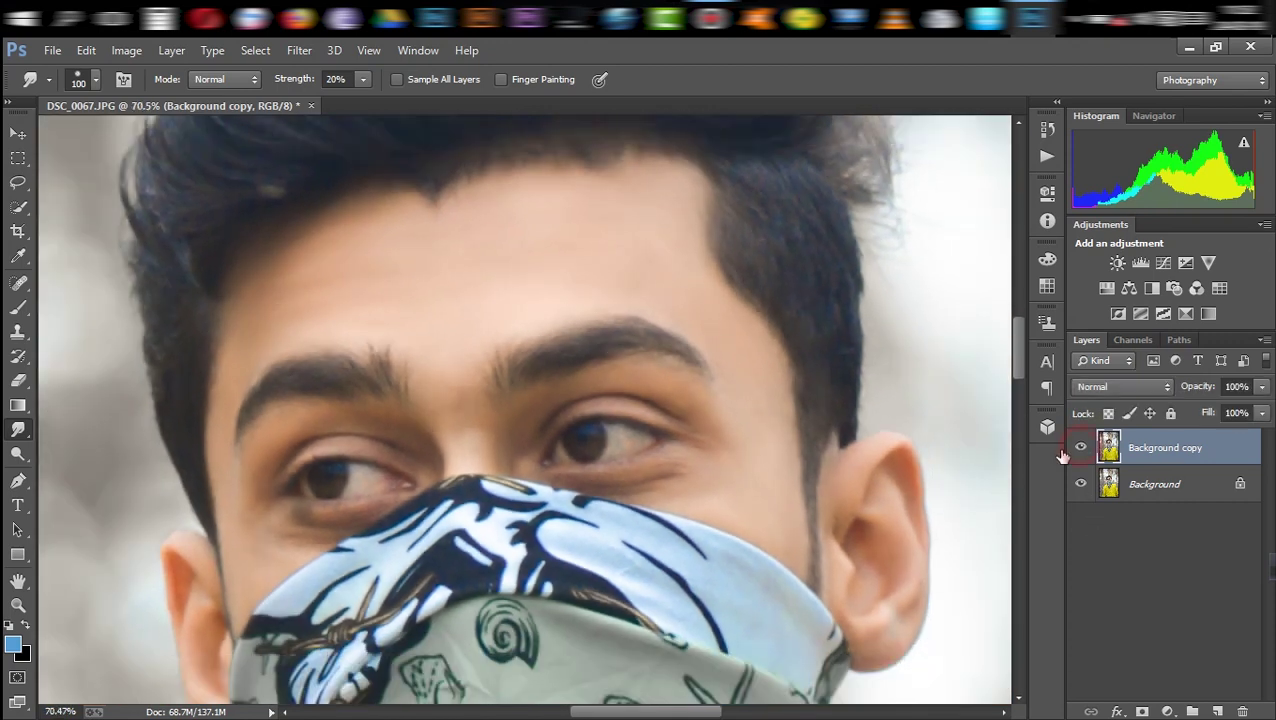
drag(604, 399, 514, 456)
Flatten the layers into one Background and launch Color Efex Pro 4 on the photo
right_click(1168, 447)
click(860, 598)
click(299, 50)
mouse_move(333, 533)
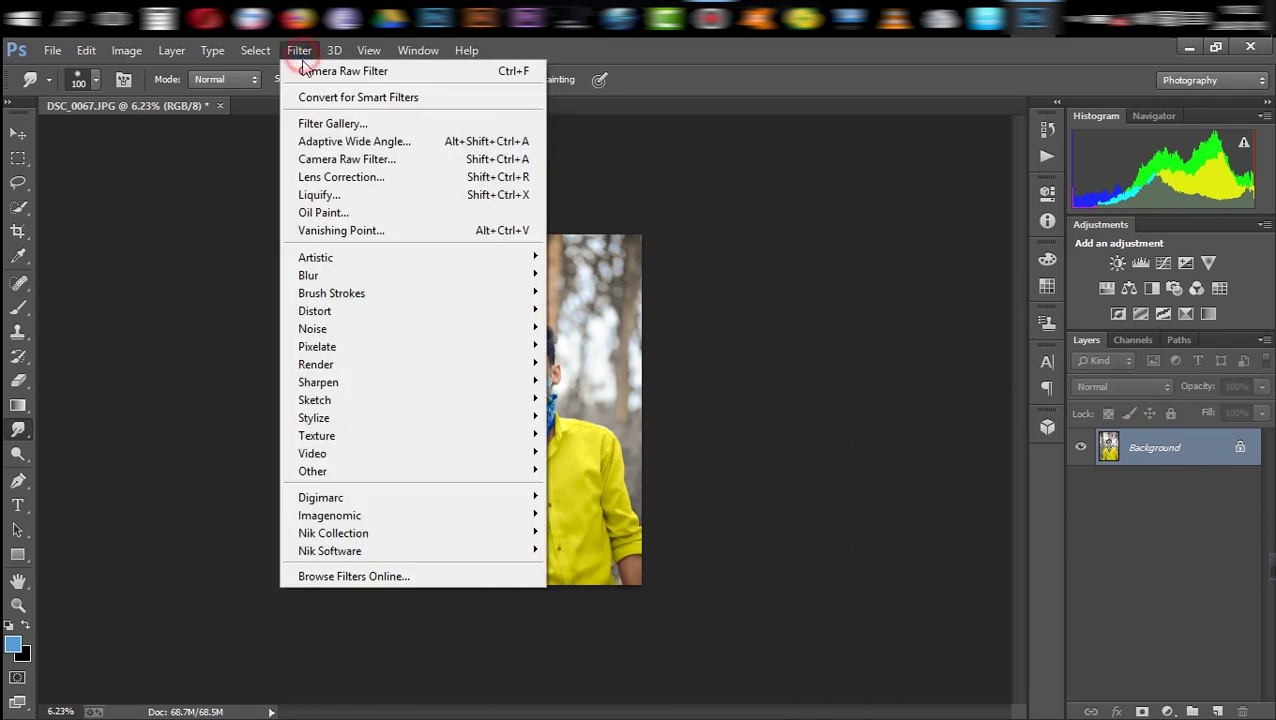
click(580, 532)
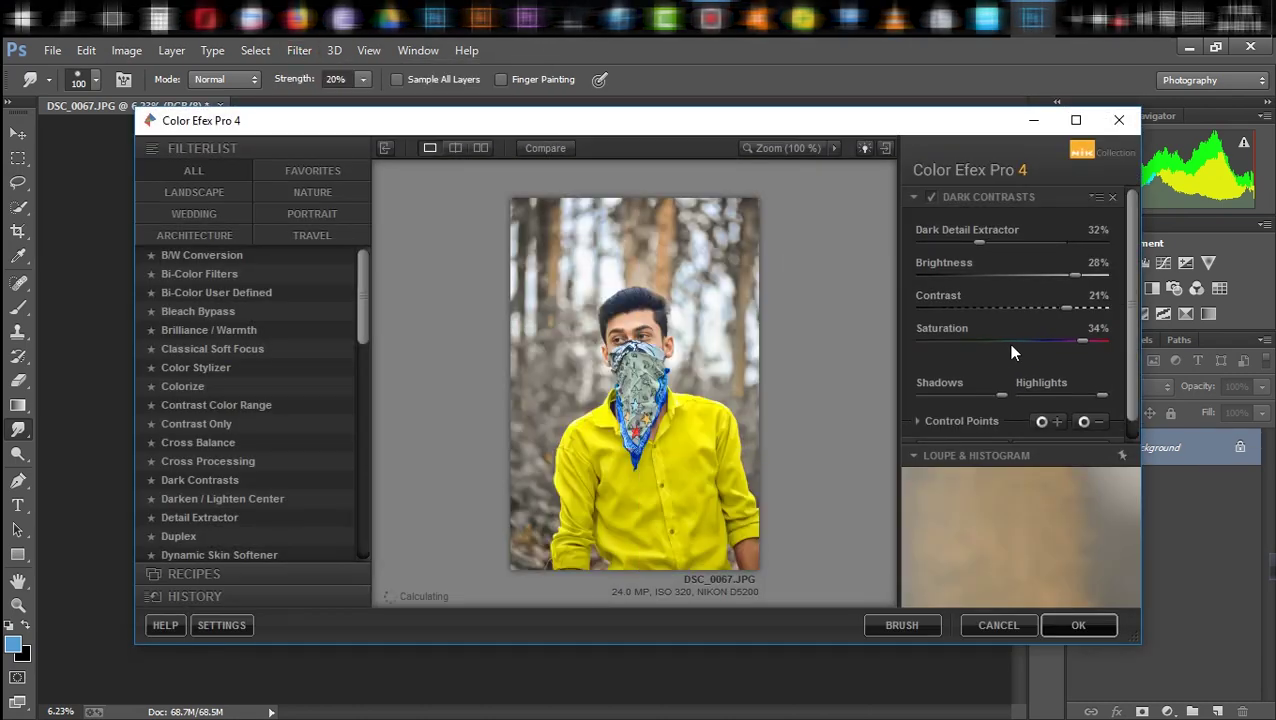
Strengthen Dark Contrasts: saturation 40%, brightness 30%, dark detail extraction 46%
drag(1082, 341, 1098, 341)
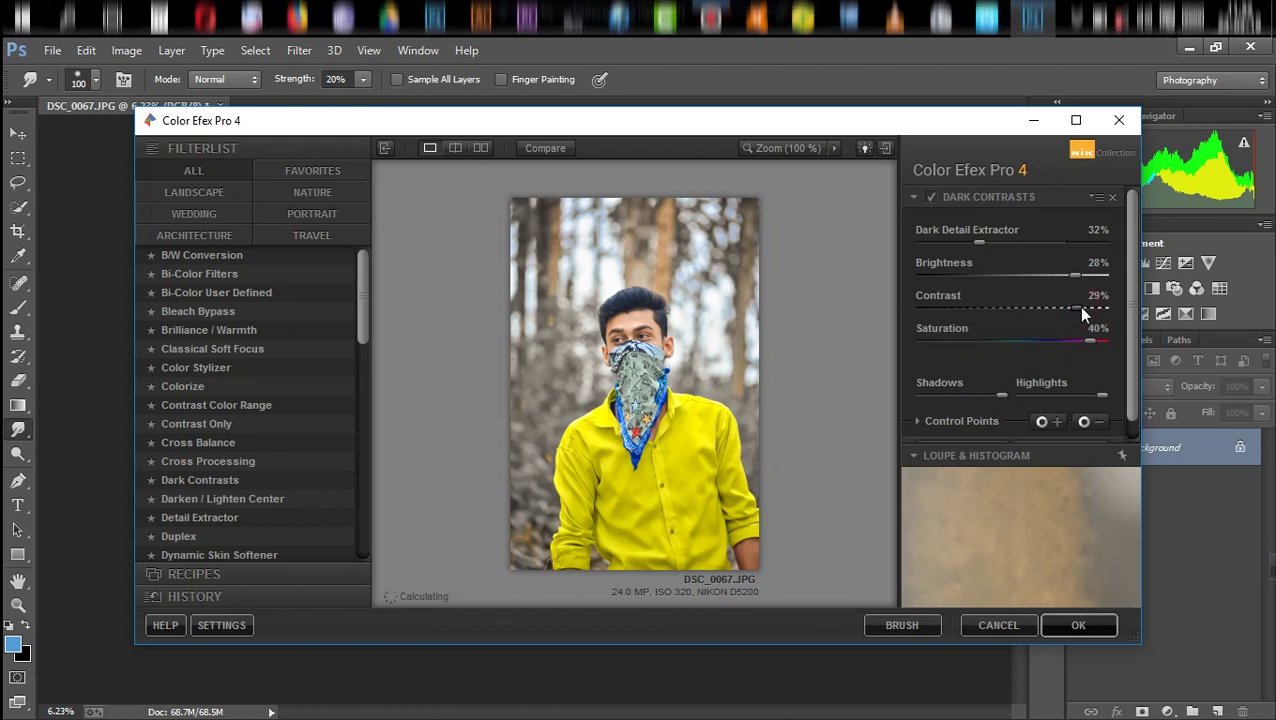
drag(1076, 276, 1080, 275)
drag(1001, 246, 1009, 244)
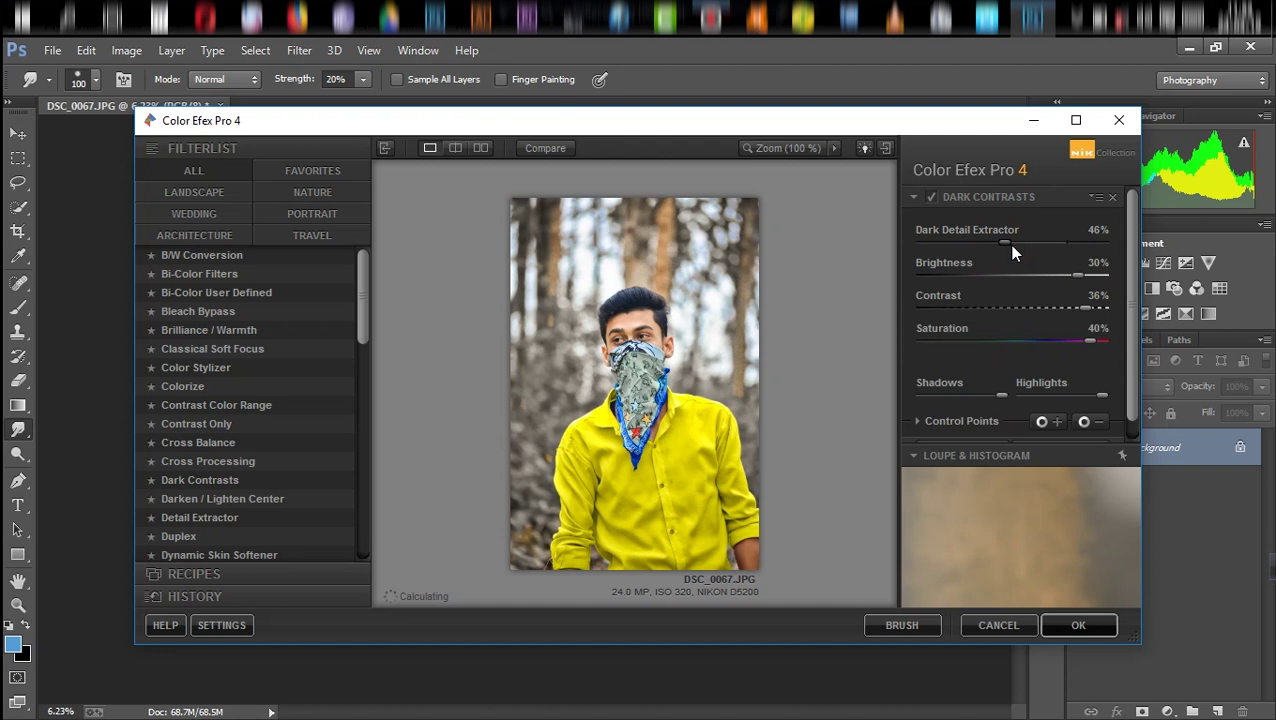
Add a Cross Processing filter with method T04 and apply the Color Efex grade
scroll(1005, 385, down, 2)
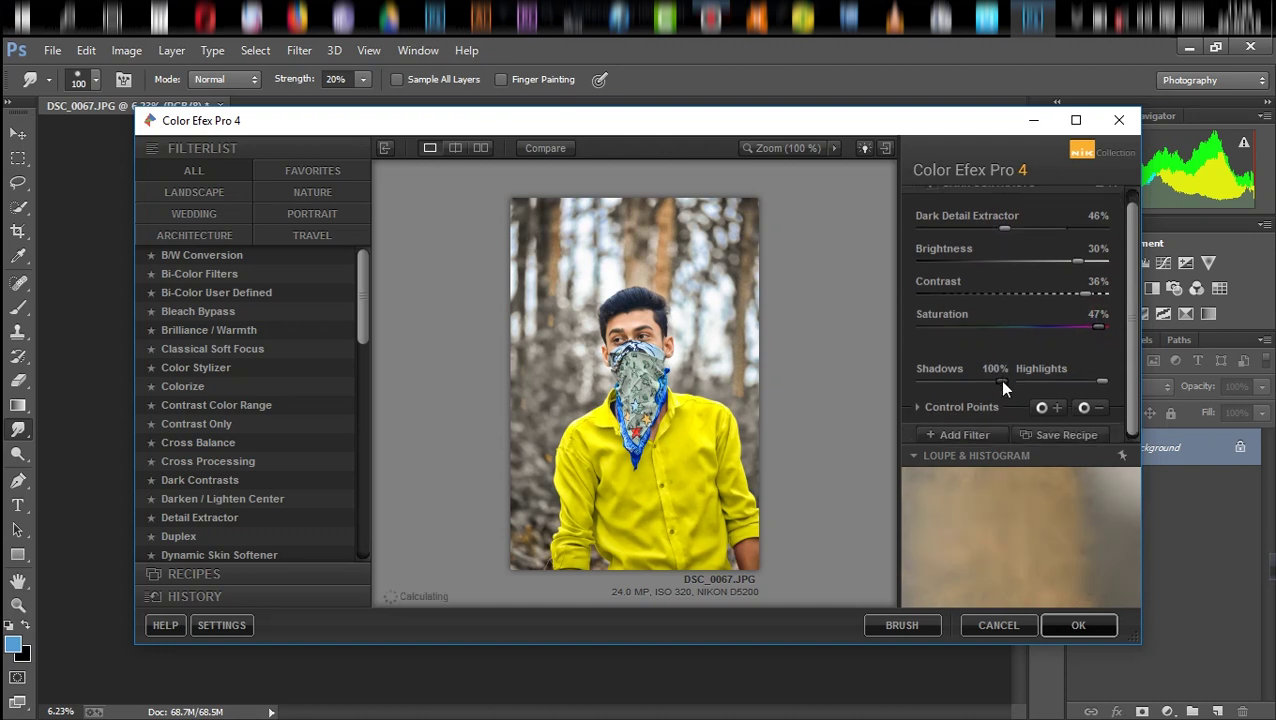
click(955, 428)
scroll(338, 478, down, 2)
scroll(338, 478, down, 2)
scroll(338, 470, down, 1)
click(200, 350)
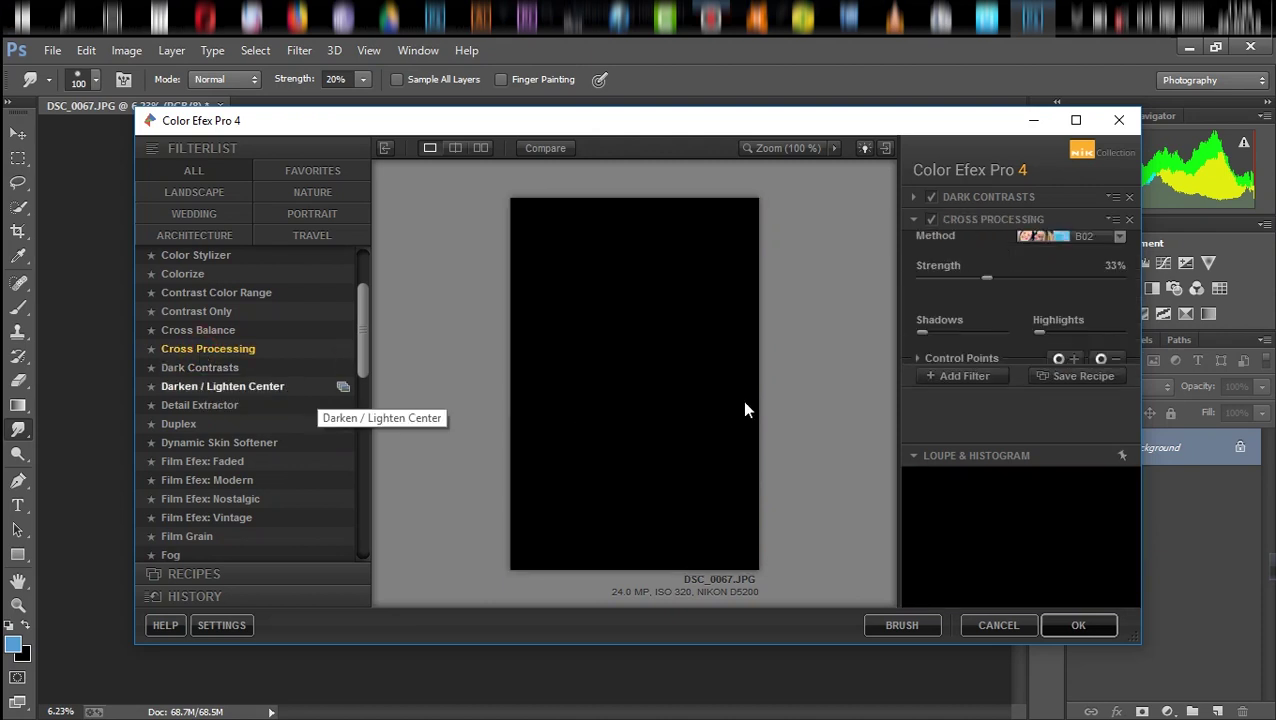
click(1119, 258)
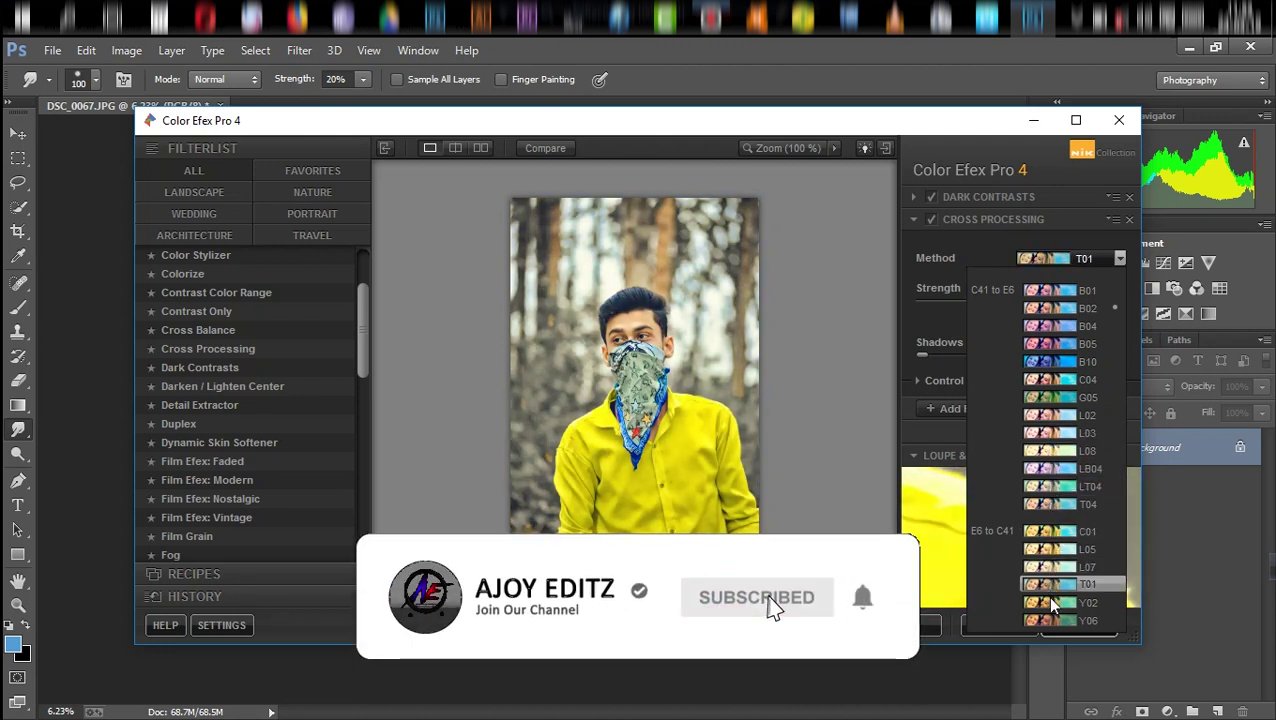
click(1054, 504)
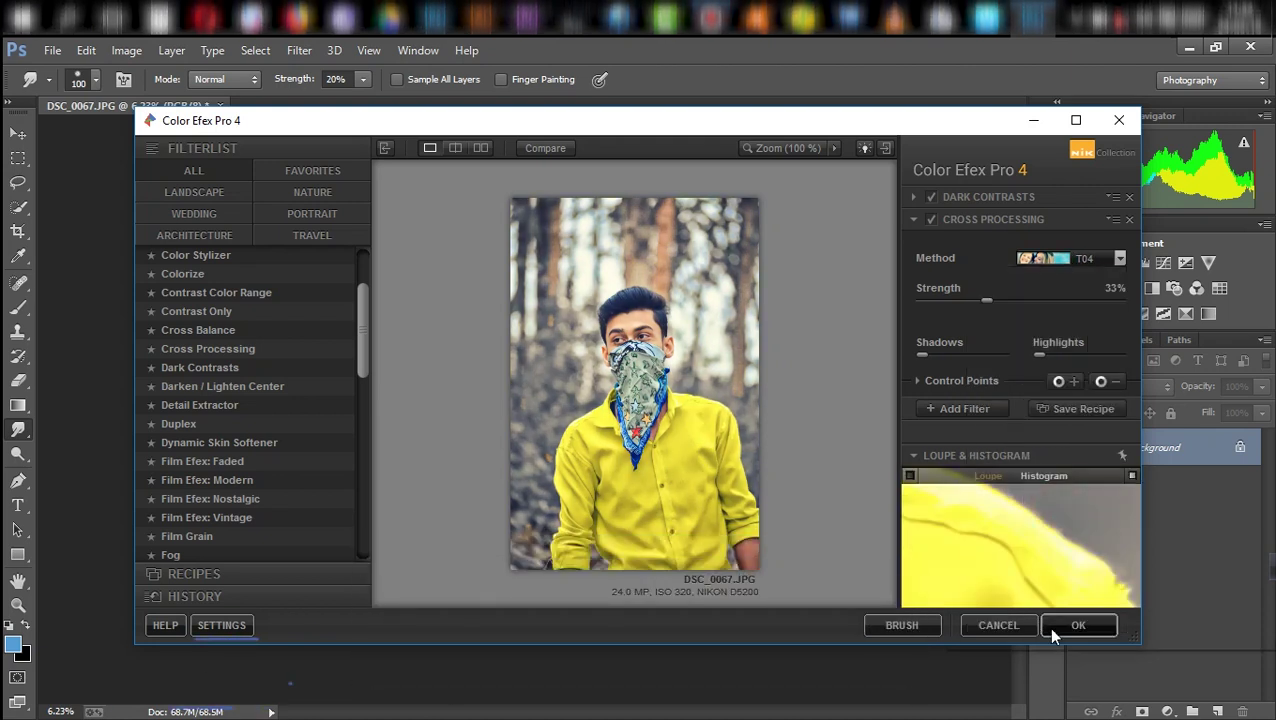
click(1060, 628)
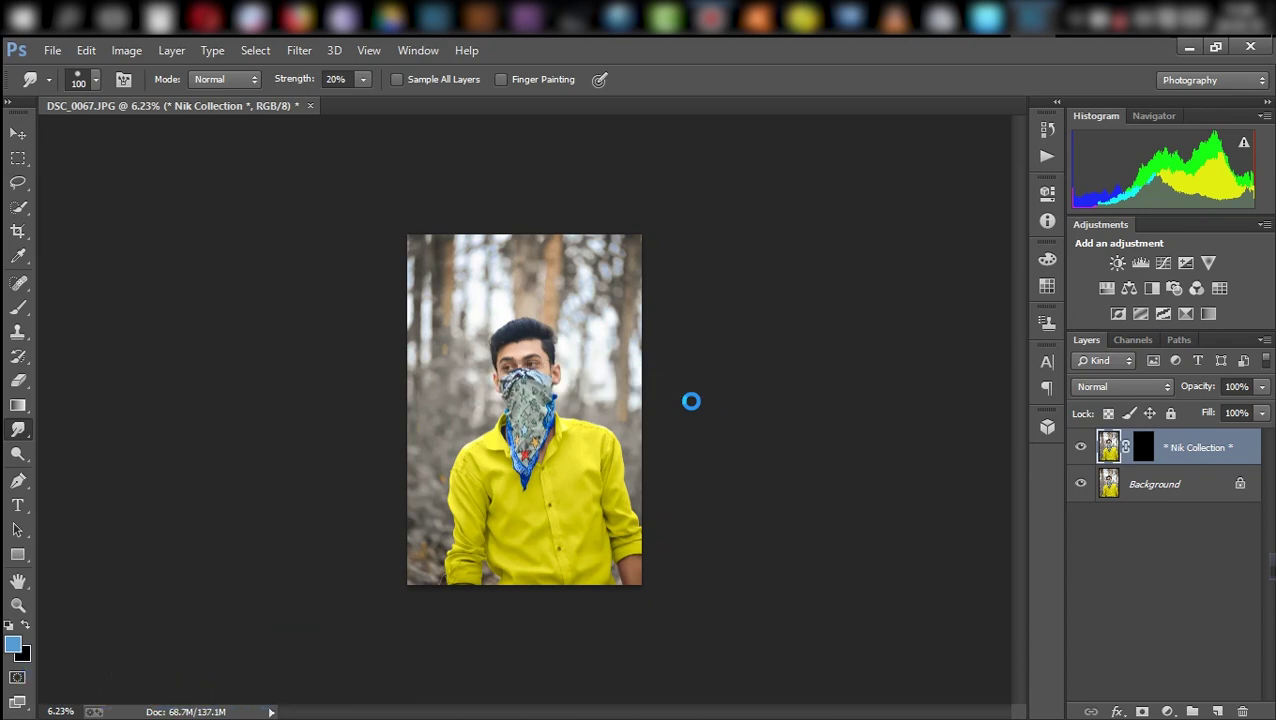
Compare the Color Efex layer against the original, then merge it down into Background
drag(494, 449, 612, 391)
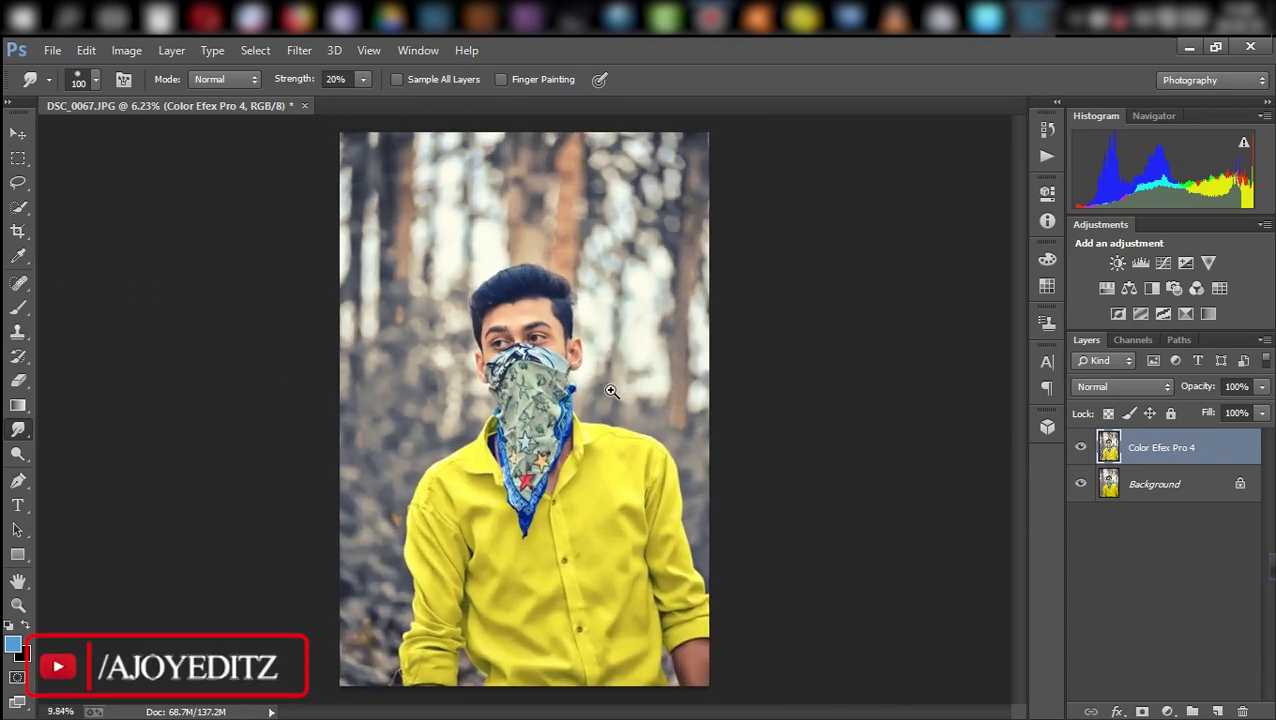
click(1081, 448)
click(1081, 448)
click(1081, 448)
click(1081, 448)
right_click(1155, 455)
click(840, 588)
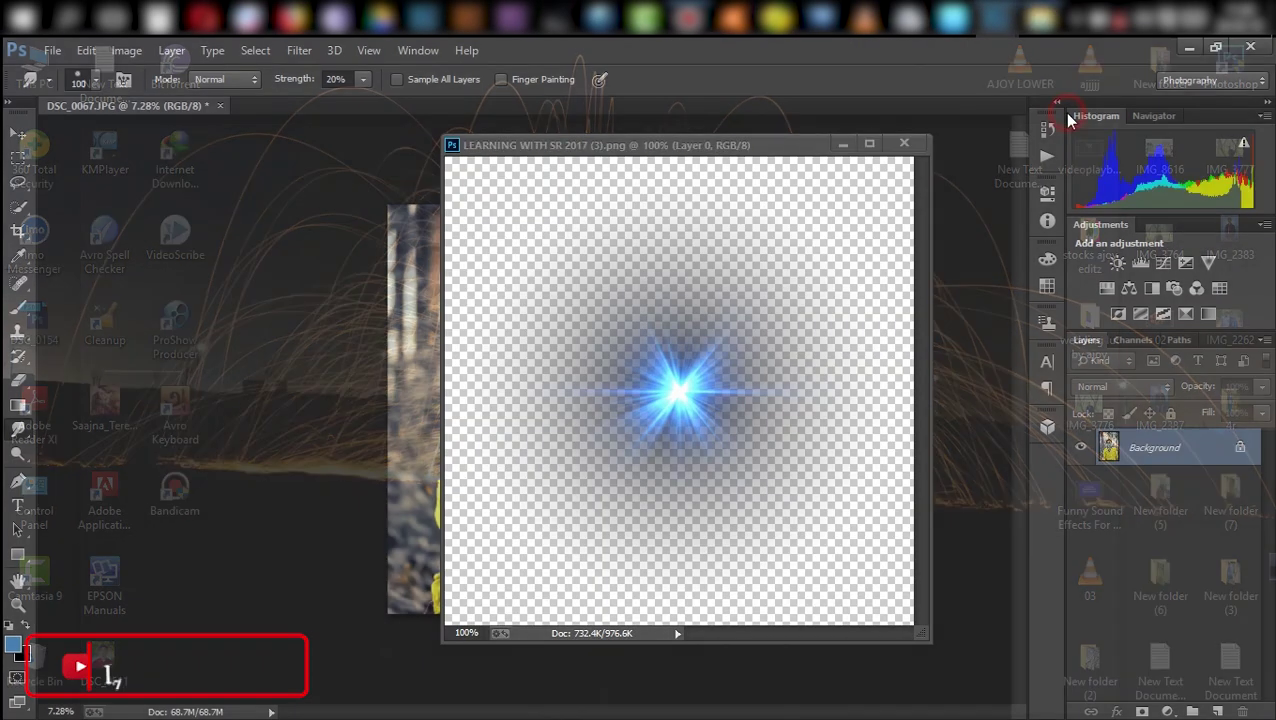
Drag the starburst image into the portrait as a new layer and close its file
click(1130, 125)
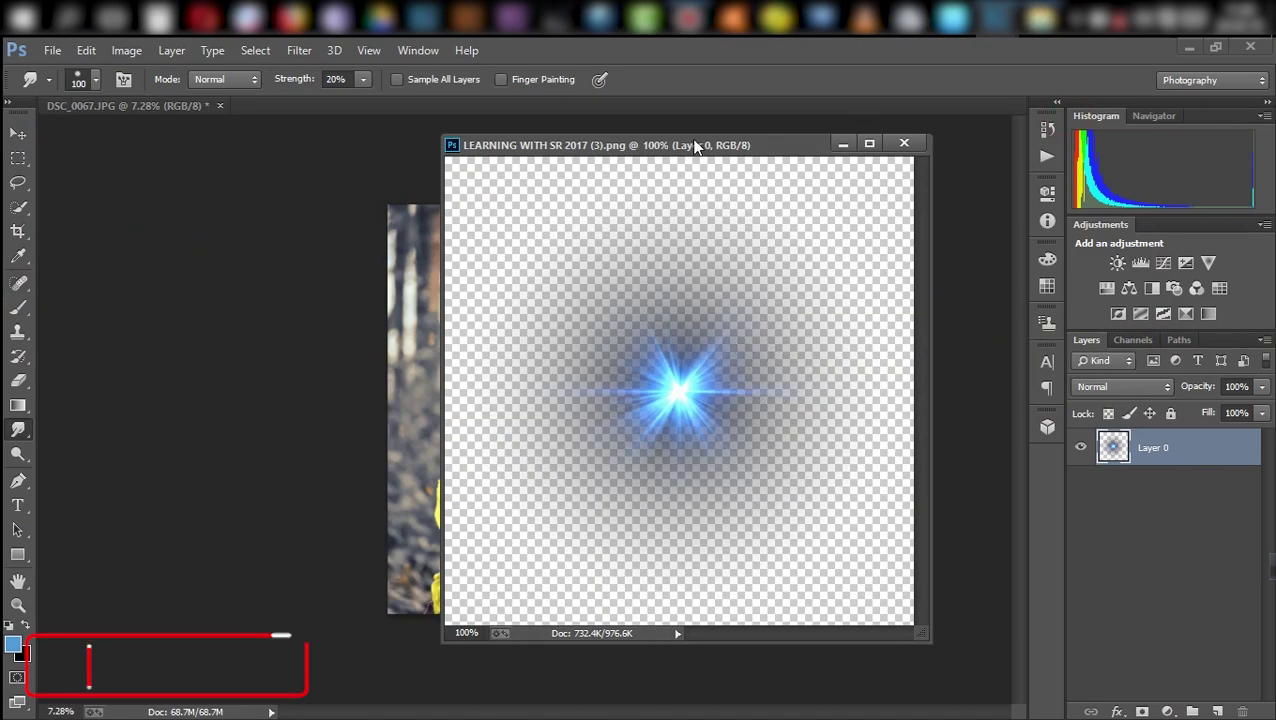
key(v)
drag(820, 418, 463, 360)
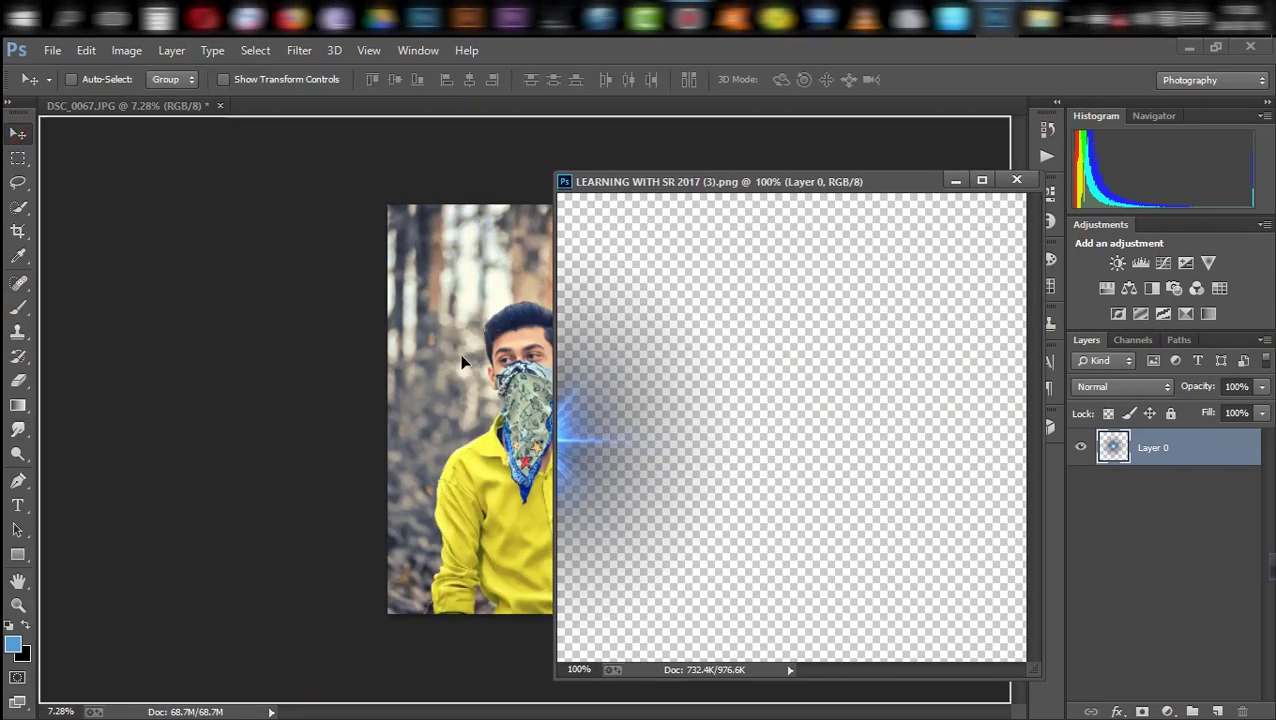
click(1017, 181)
Scale the starburst layer up well beyond its original size with Free Transform
key(ctrl+t)
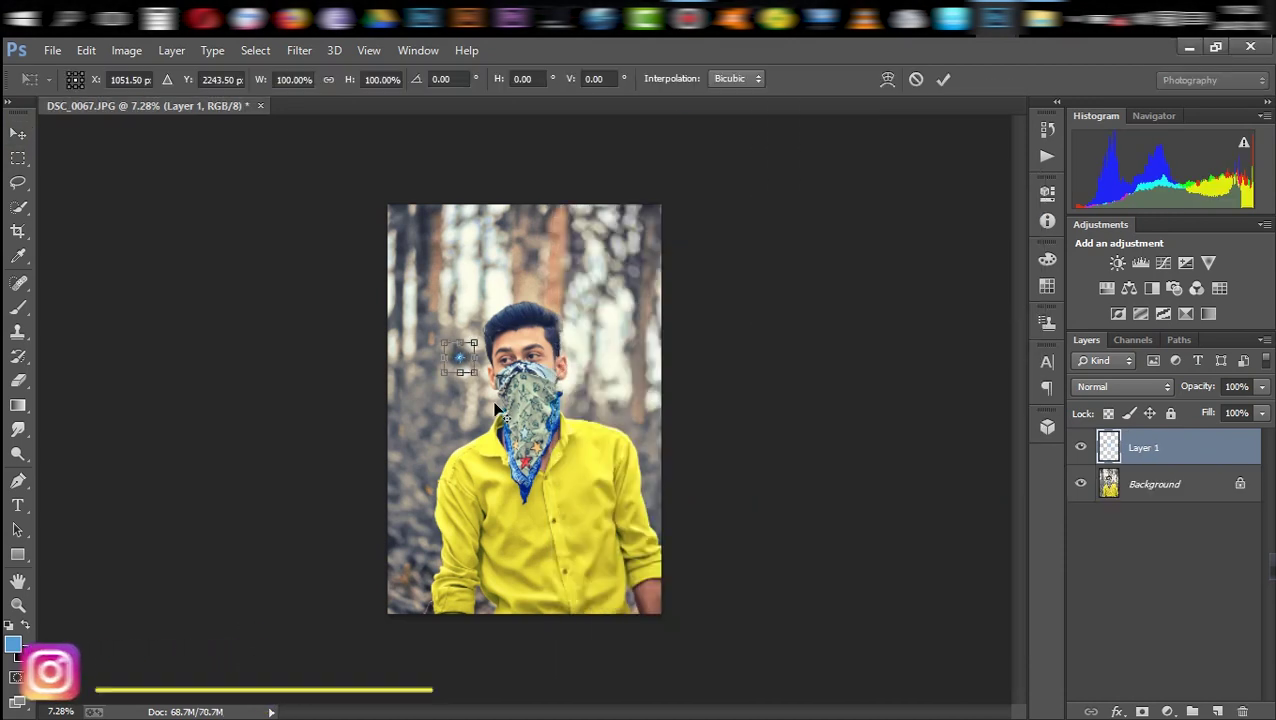
drag(477, 372, 604, 506)
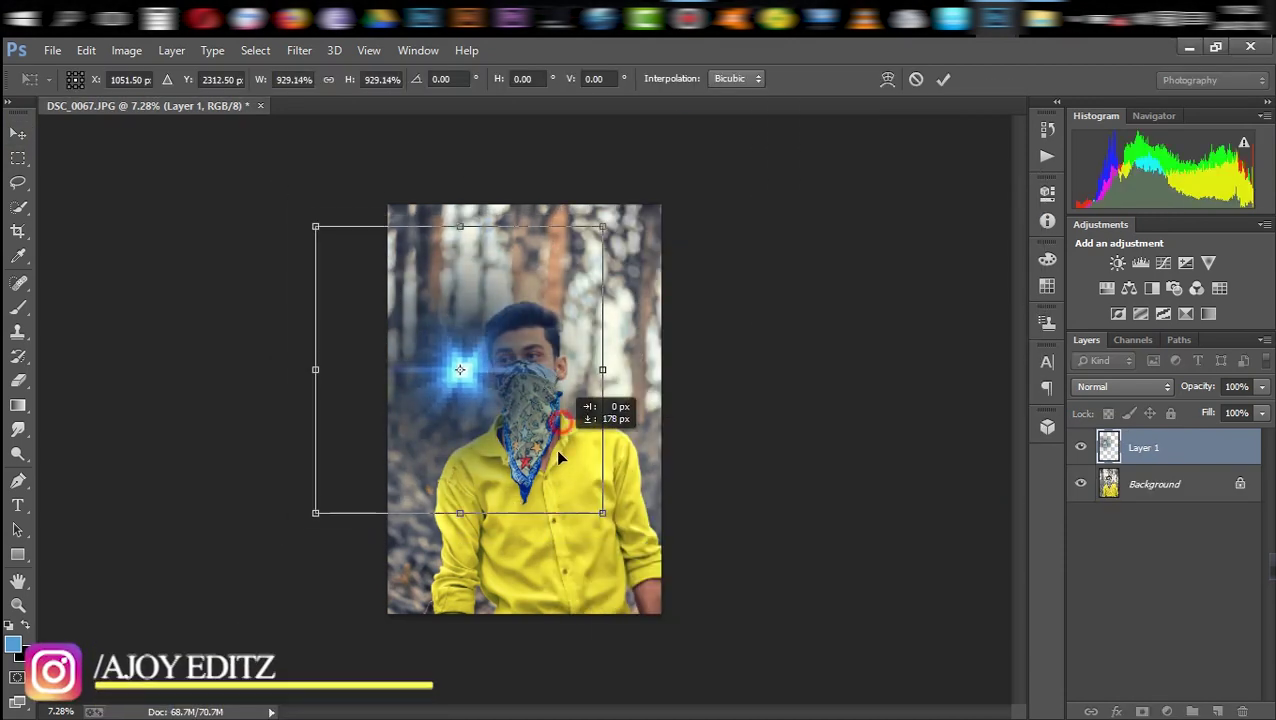
drag(555, 440, 556, 474)
drag(597, 550, 620, 562)
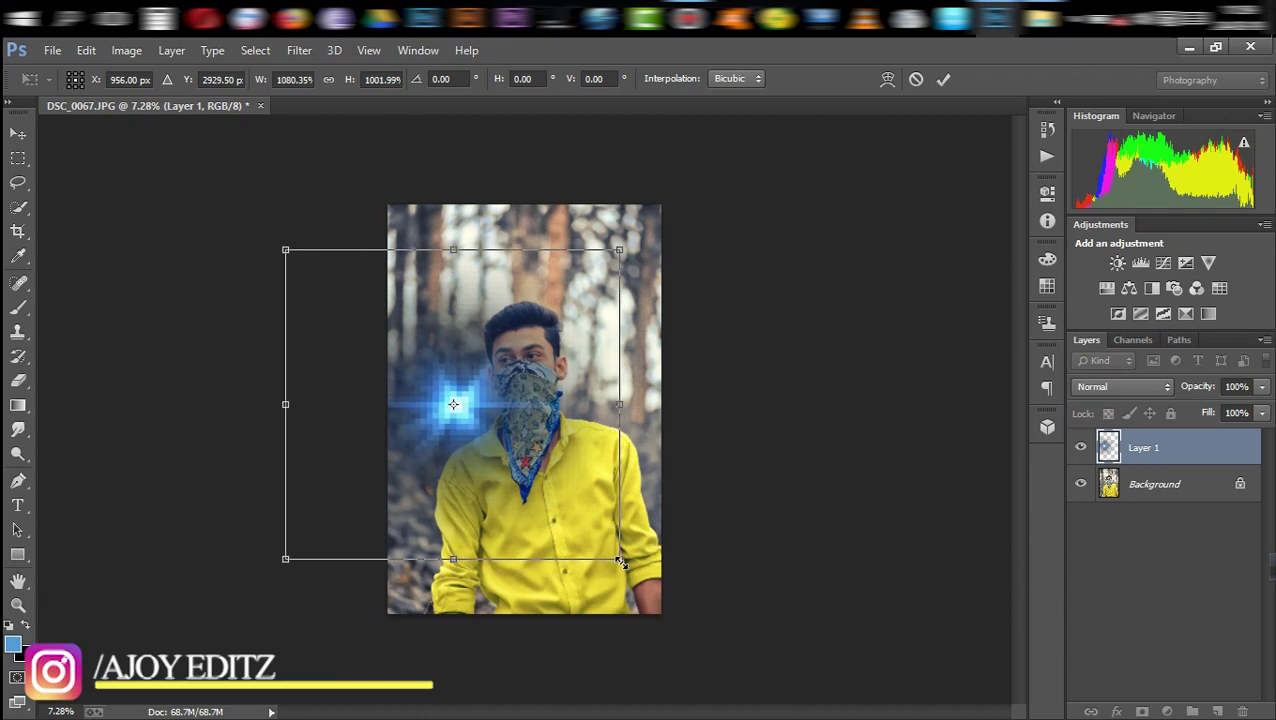
click(943, 79)
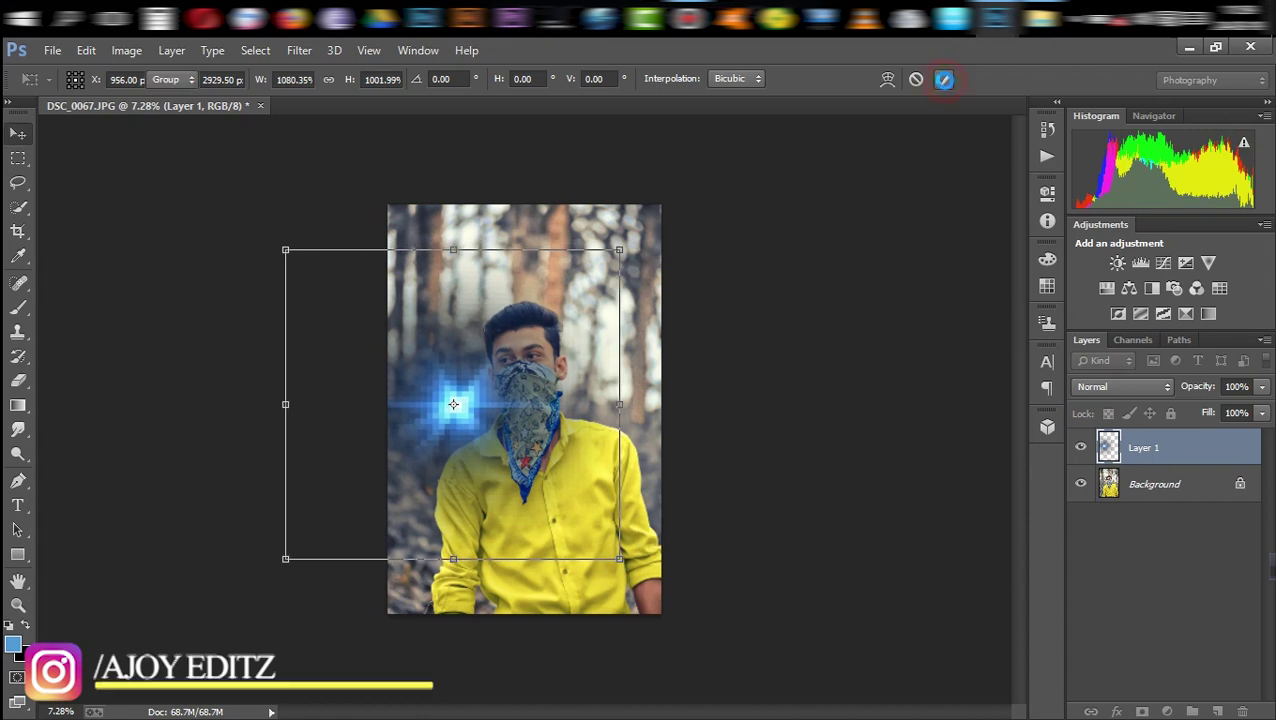
Set the starburst layer to Screen blend mode, keeping opacity at 100%
click(1150, 387)
click(1092, 160)
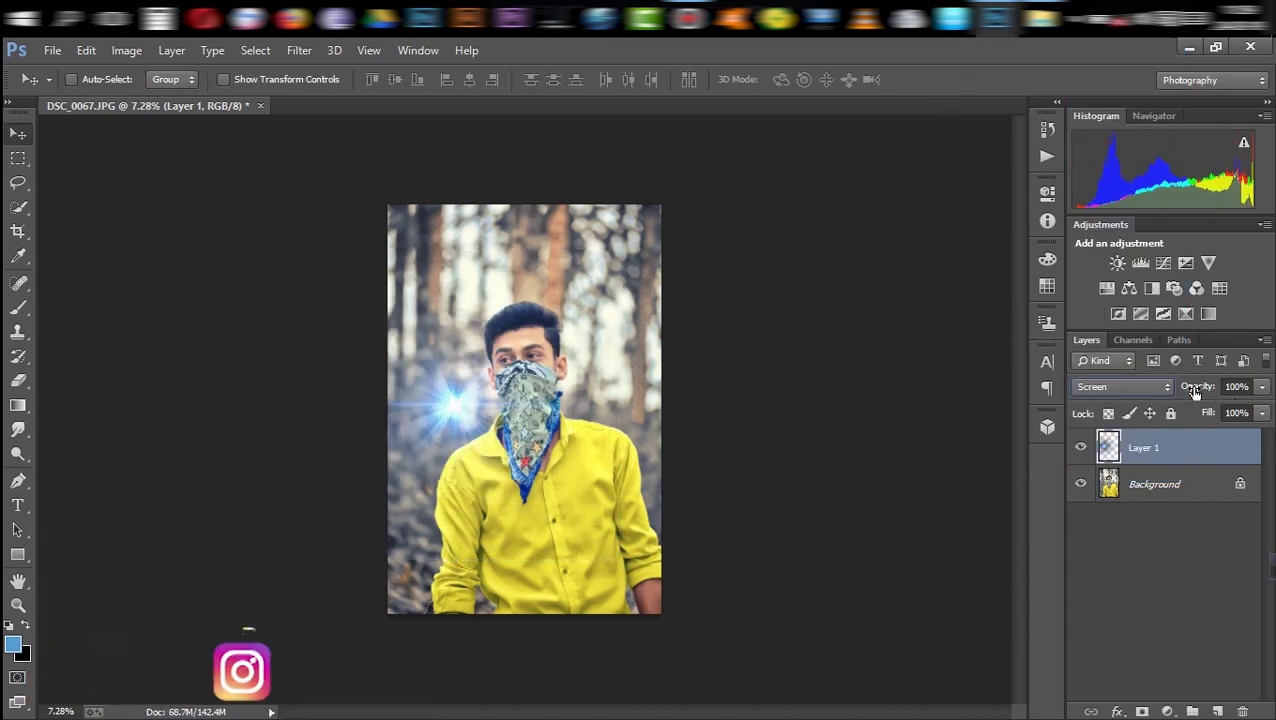
key(8)
key(2)
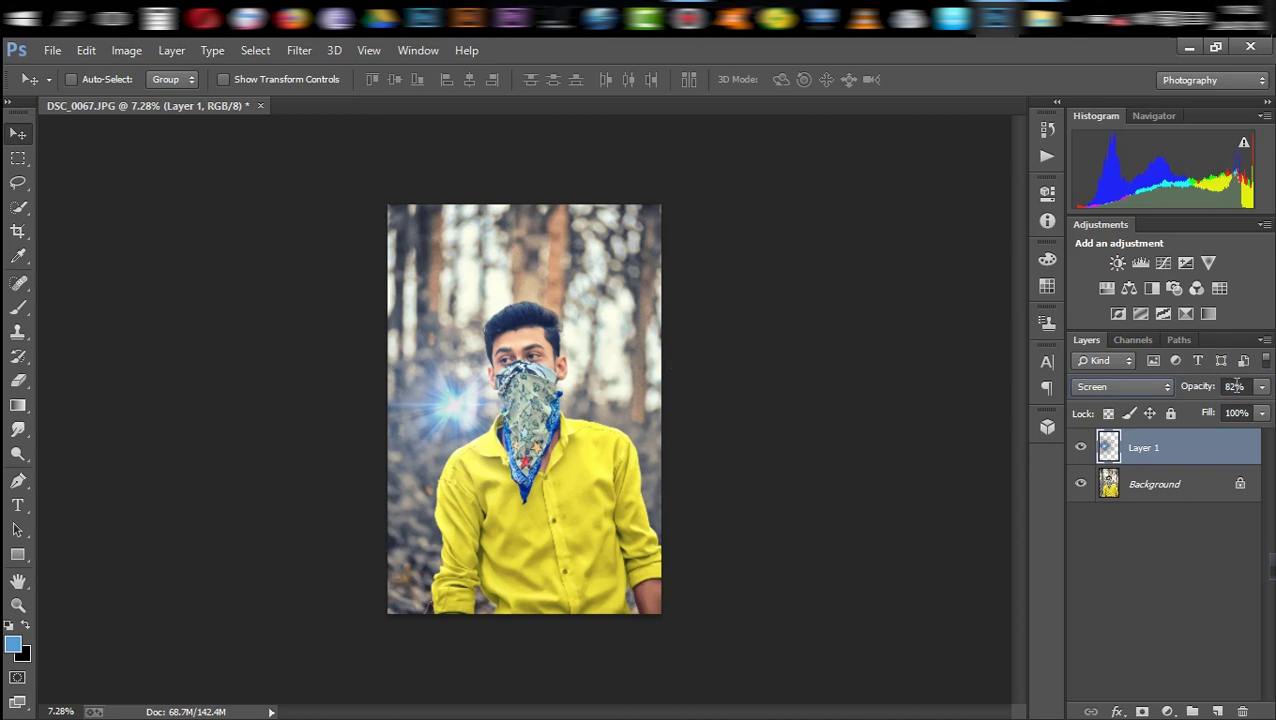
key(0)
Position the blue flare at the bandana's left edge and compare it on and off
drag(470, 407, 490, 412)
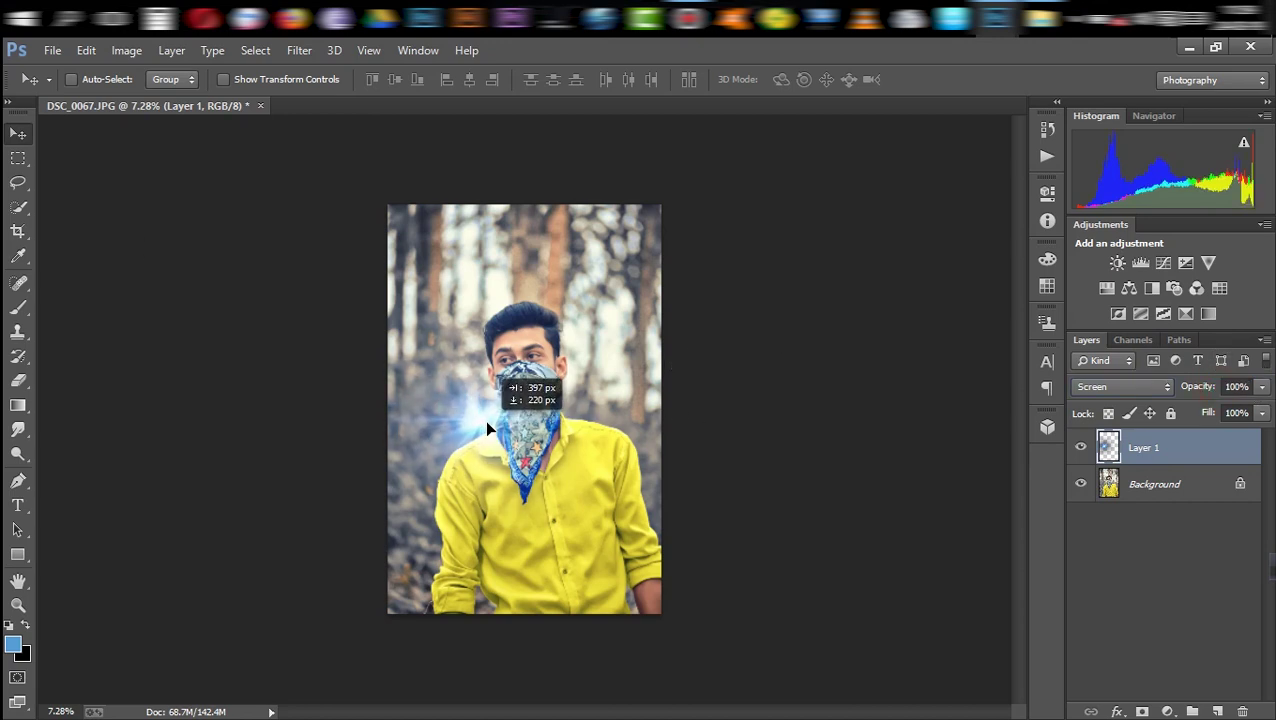
mouse_move(484, 424)
mouse_down()
mouse_move(480, 410)
mouse_move(491, 432)
mouse_up()
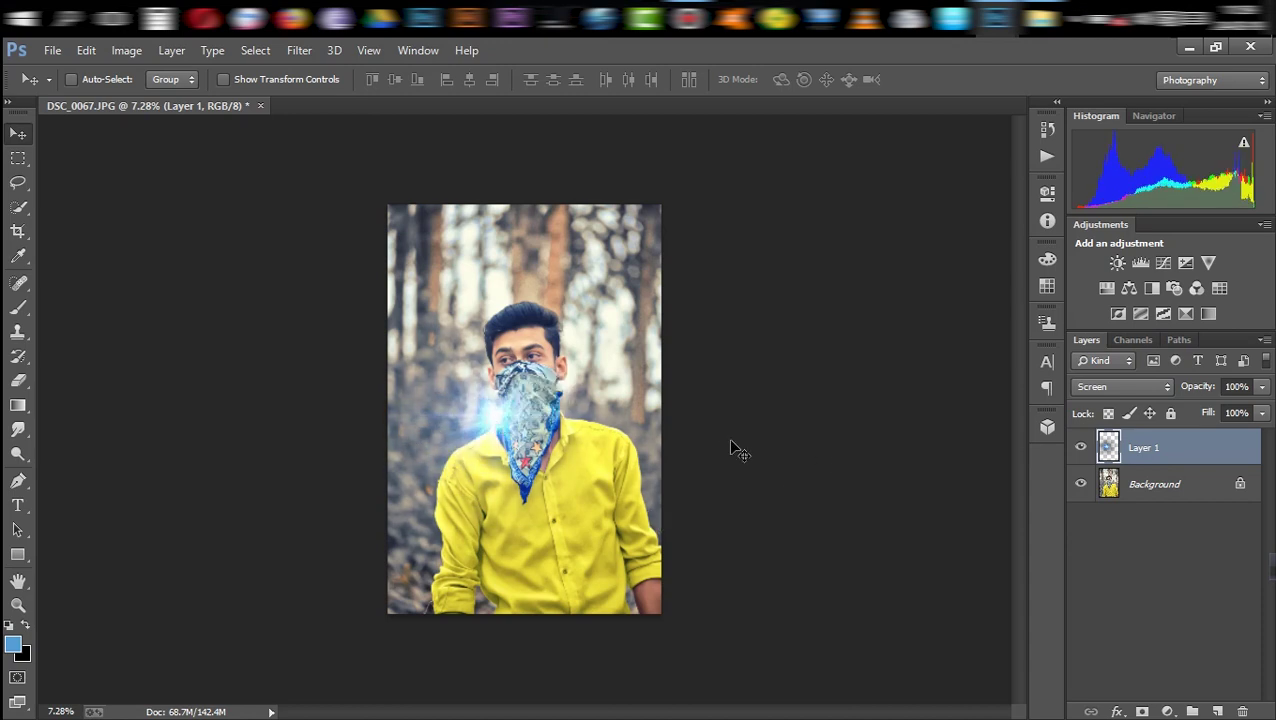
mouse_move(627, 417)
mouse_down()
mouse_move(698, 407)
mouse_move(583, 454)
mouse_move(648, 456)
mouse_move(585, 458)
mouse_move(616, 471)
mouse_up()
click(1081, 447)
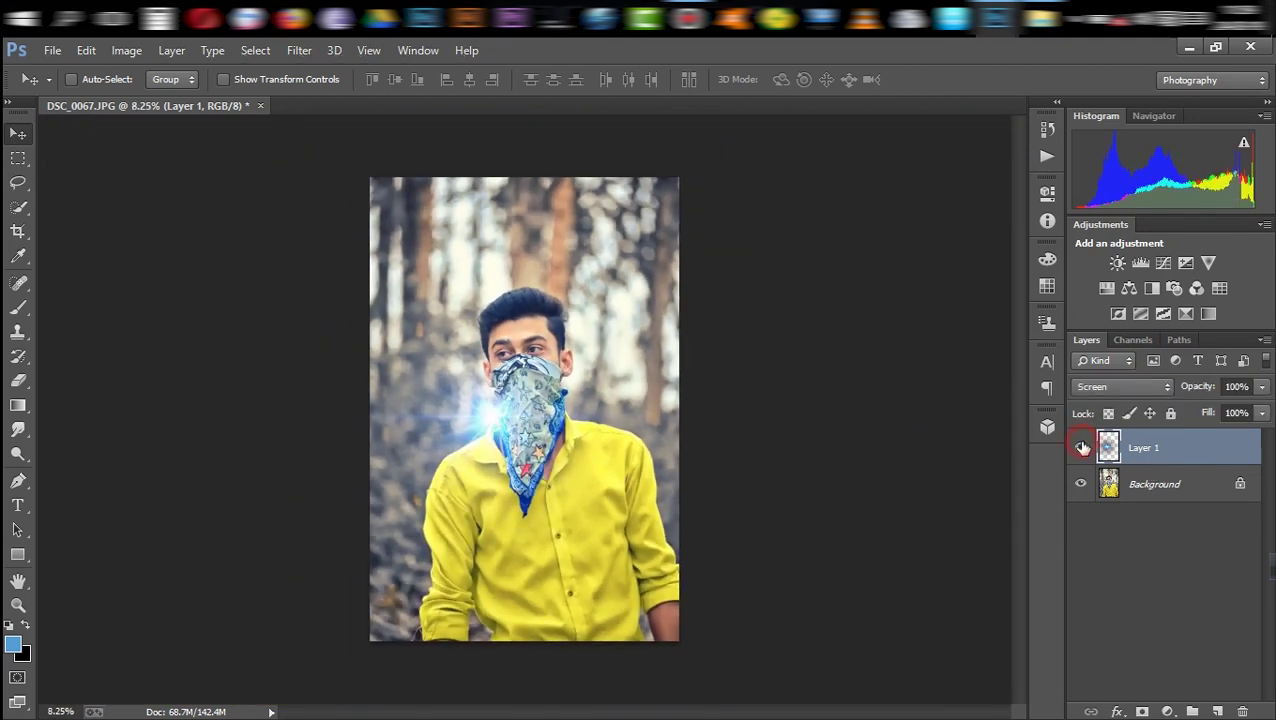
click(1081, 447)
Merge the flare down into Background and open the Camera Raw Filter
right_click(1158, 445)
click(860, 652)
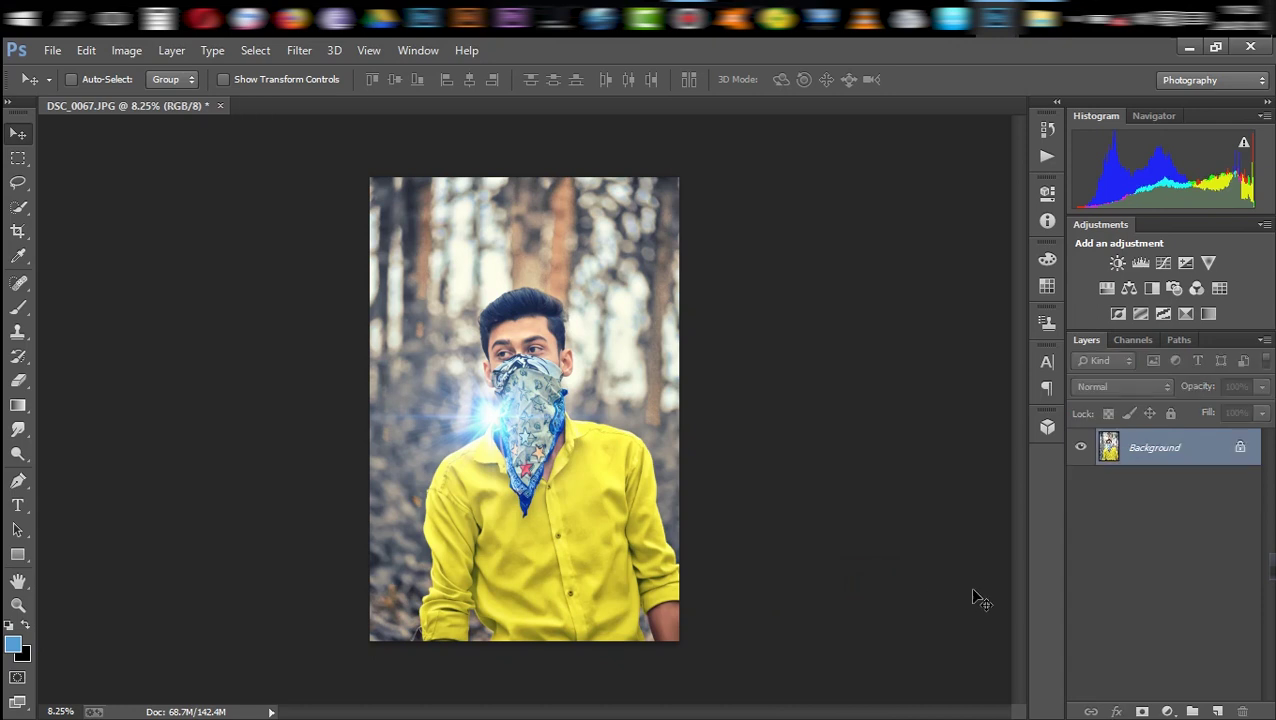
click(300, 50)
click(320, 194)
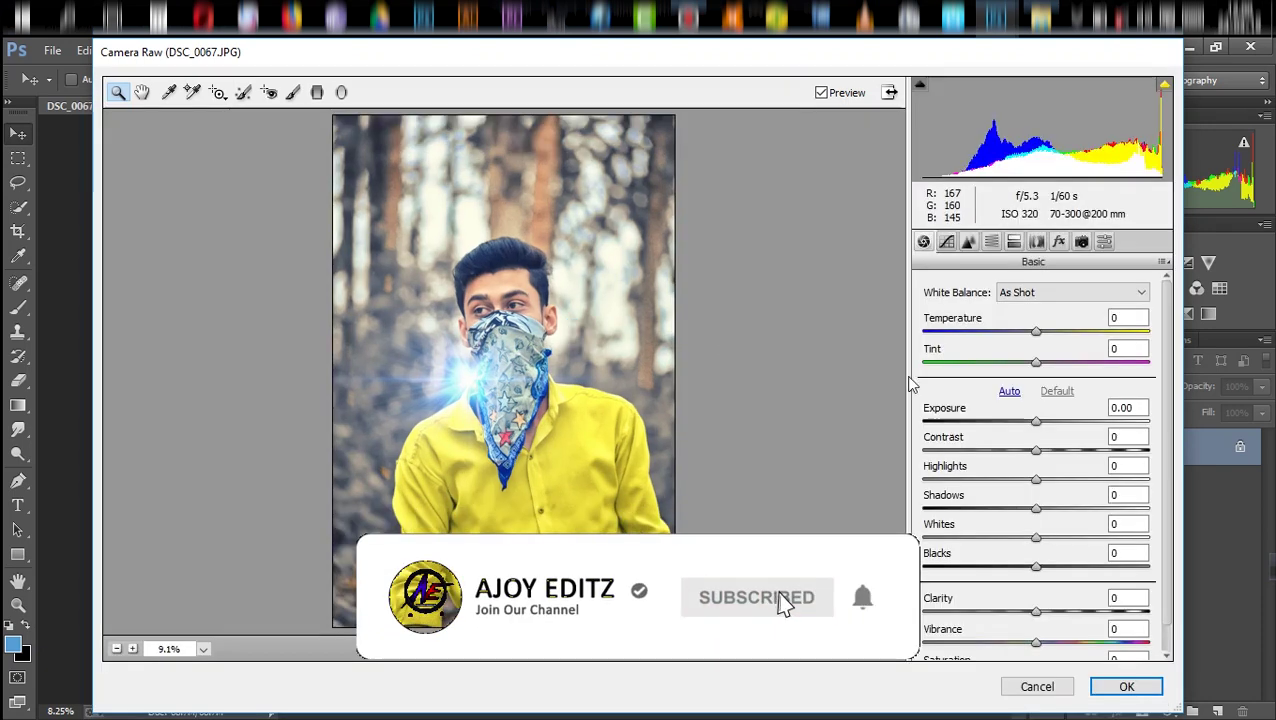
Warm the temperature slightly, set luminance noise reduction to 25, and leave sharpening at 0
click(1042, 333)
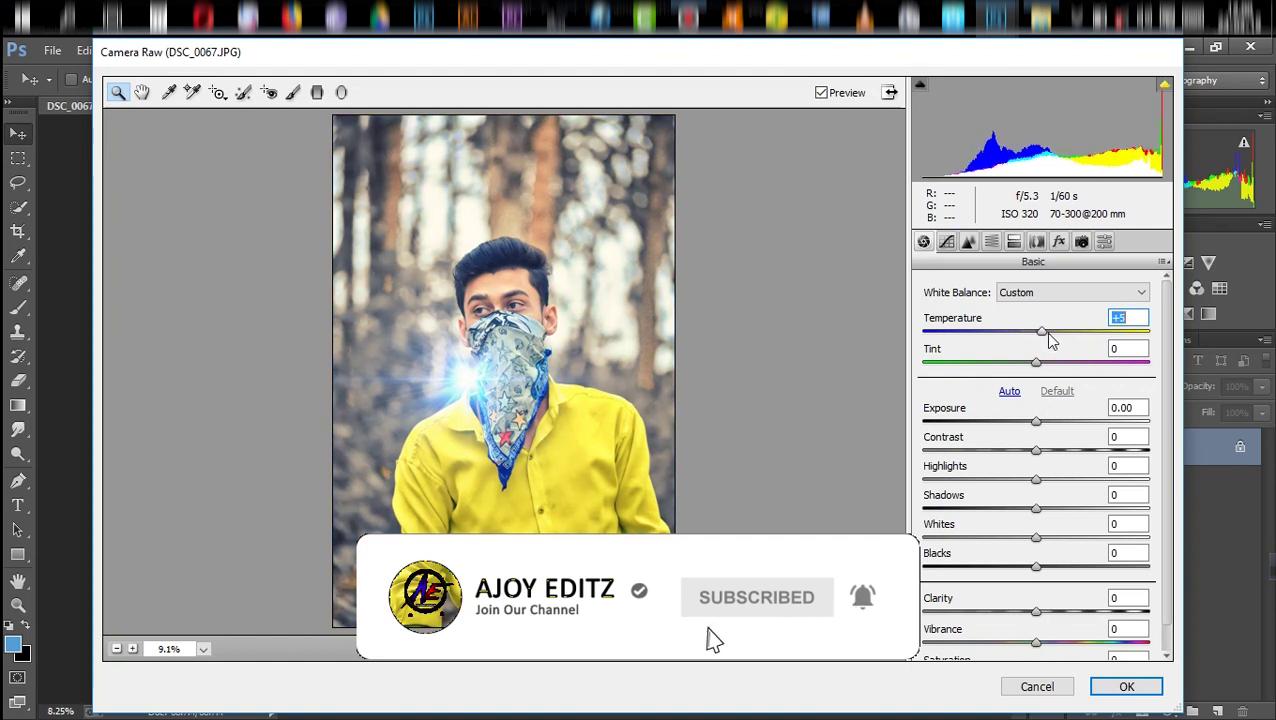
click(968, 241)
click(968, 471)
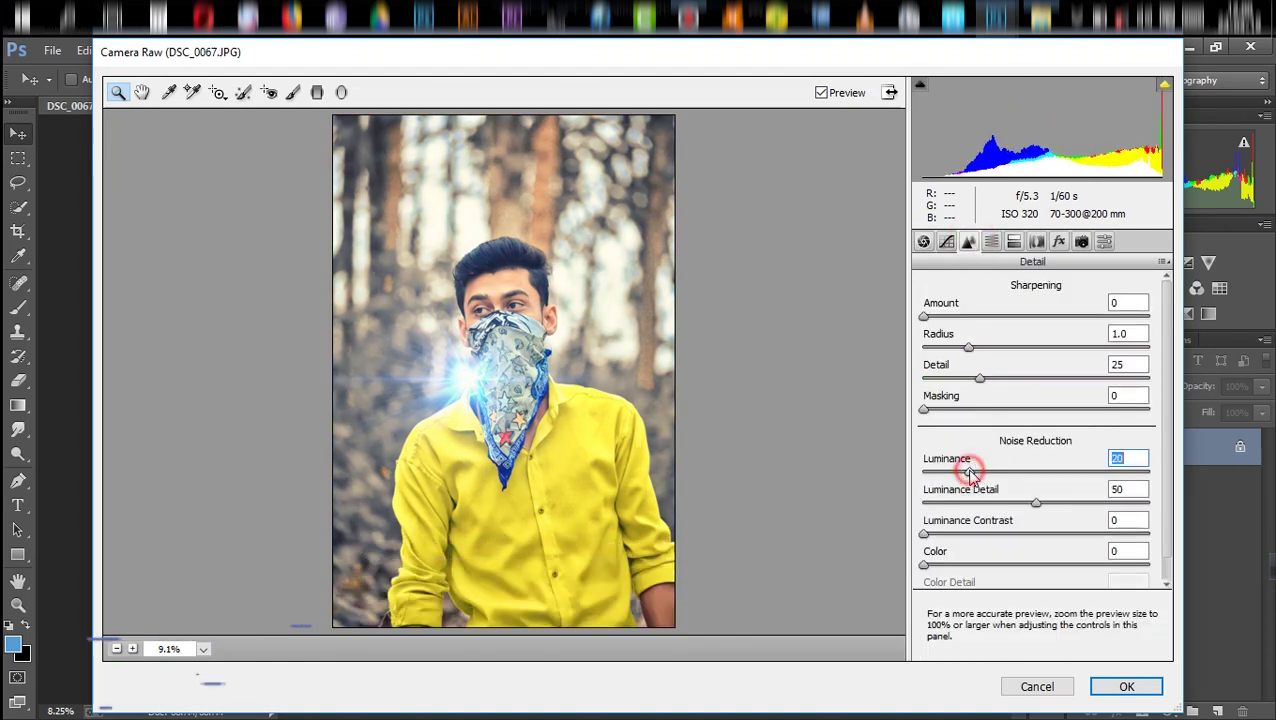
key(ctrl+plus)
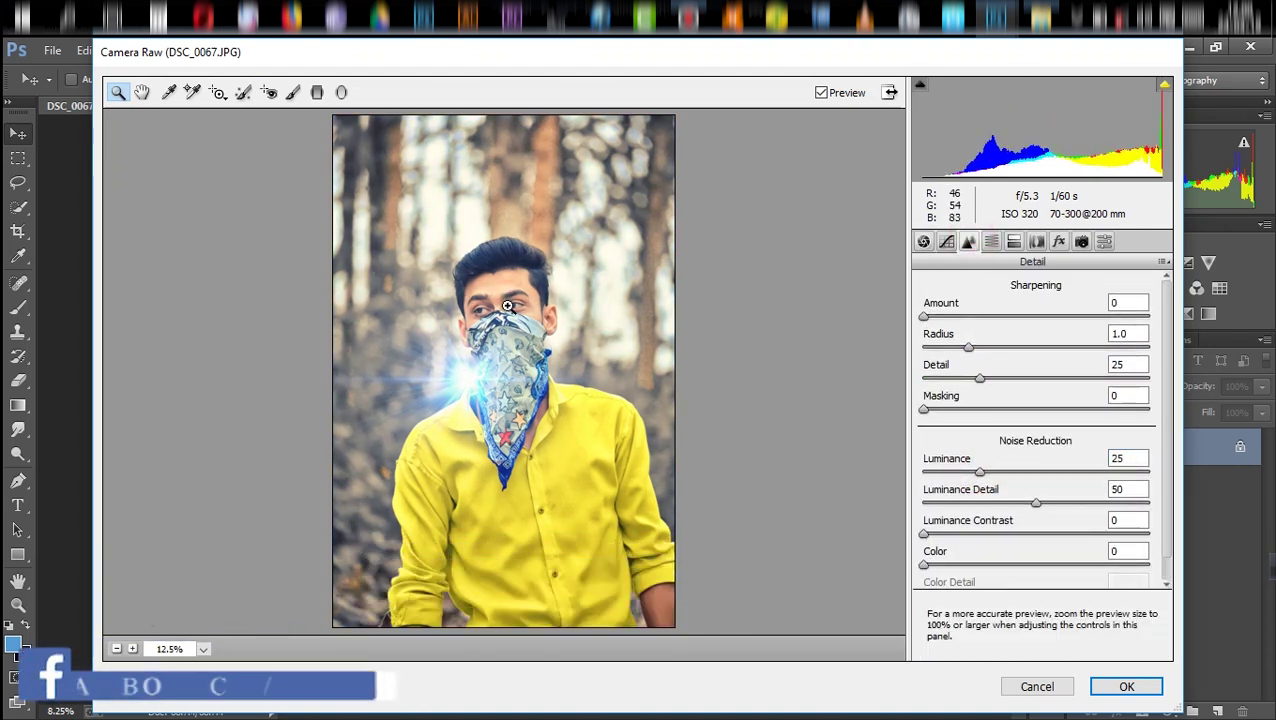
key(ctrl+plus)
key(ctrl+plus)
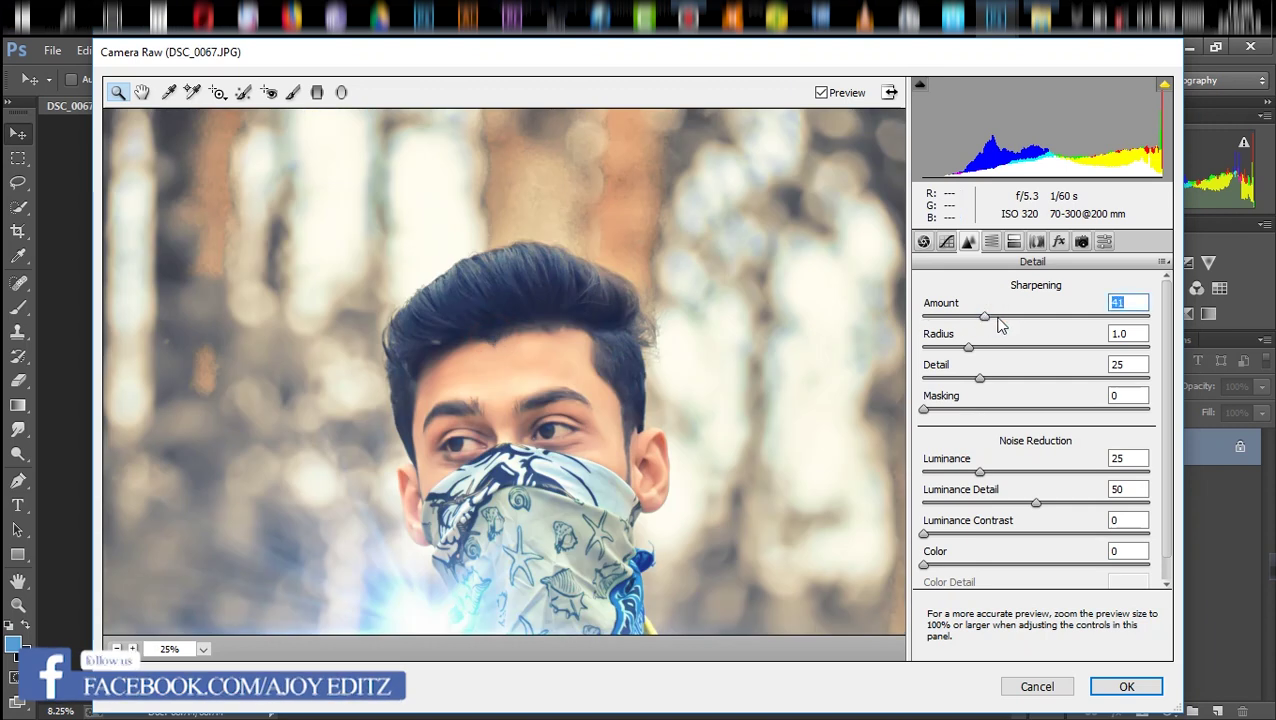
click(1062, 318)
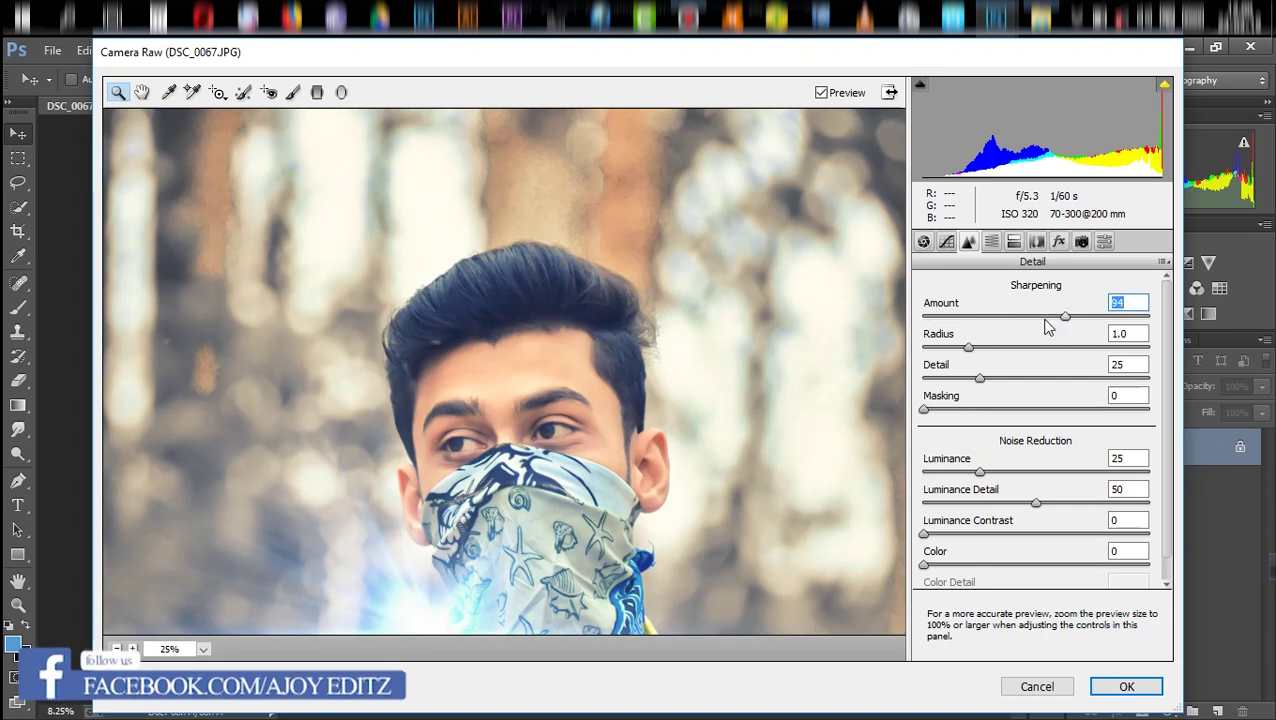
click(958, 316)
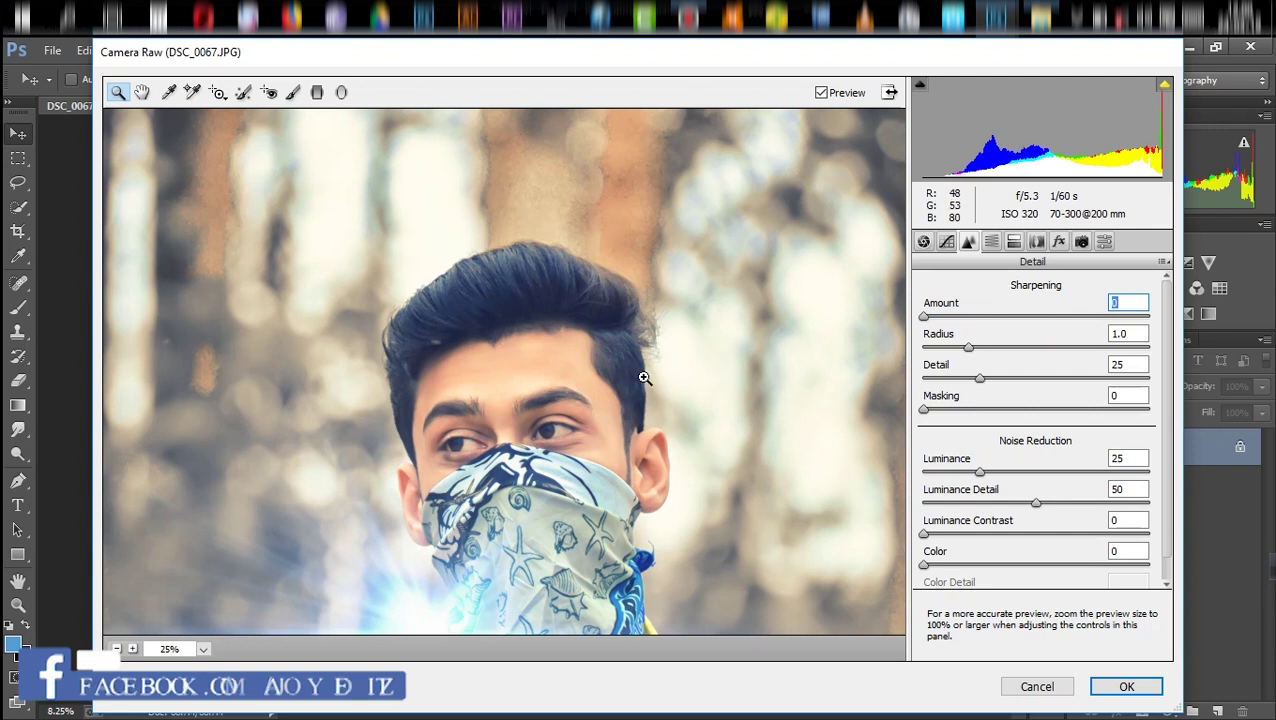
alt+click(612, 411)
alt+click(577, 397)
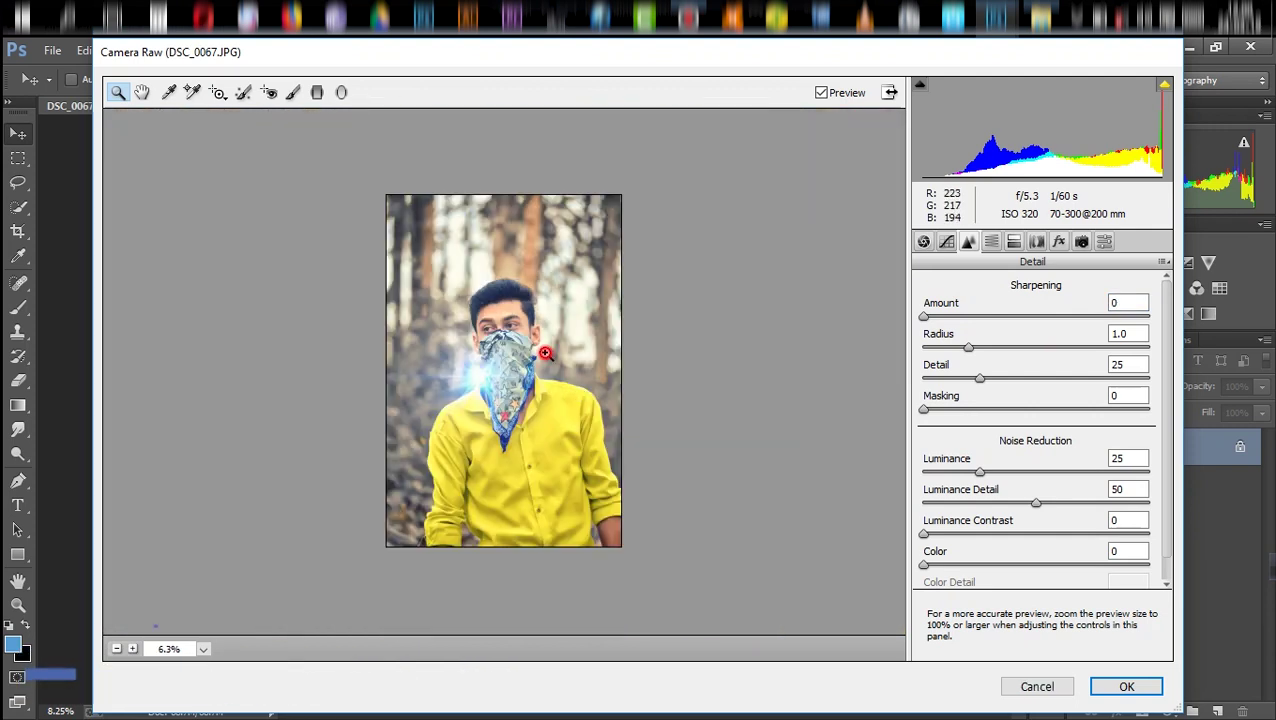
Begin brightening the oranges in the HSL luminance adjustments
click(545, 353)
click(991, 241)
click(1059, 405)
Set Oranges luminance to +34, Greens saturation to -8 and Blues saturation to -50
drag(1061, 410, 1071, 405)
alt+click(529, 360)
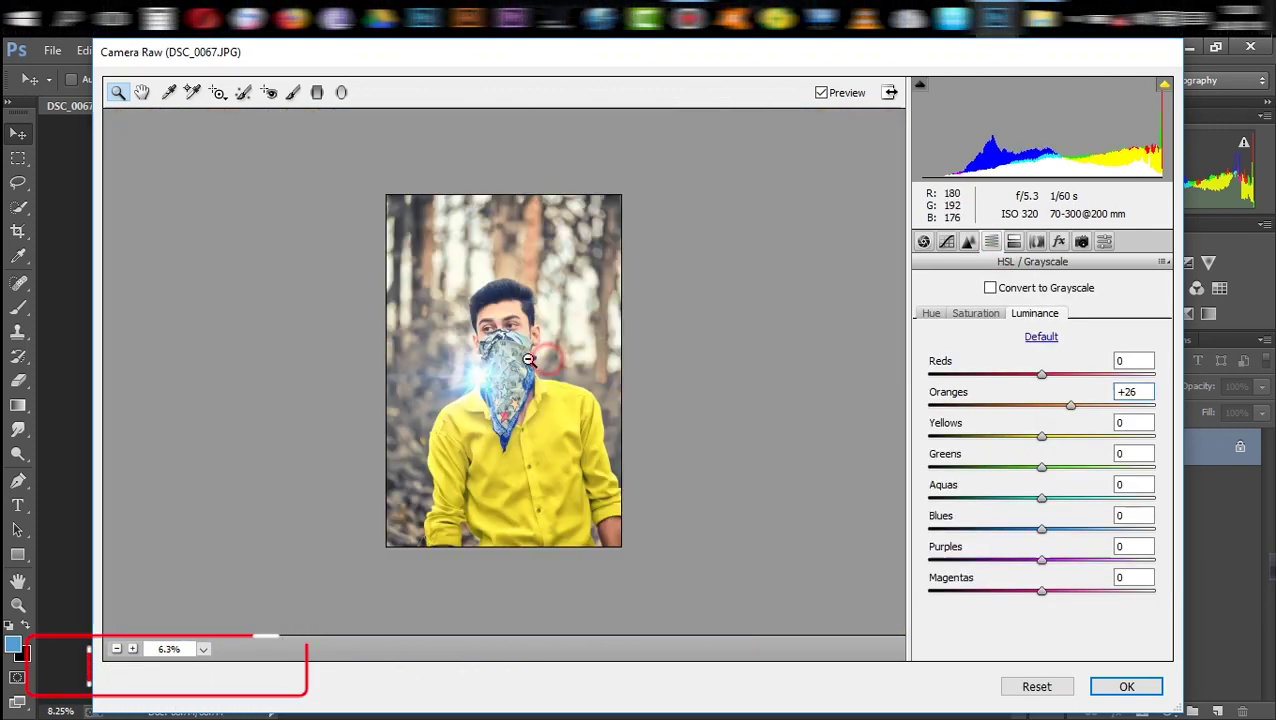
click(990, 316)
click(1060, 466)
drag(1096, 530, 905, 523)
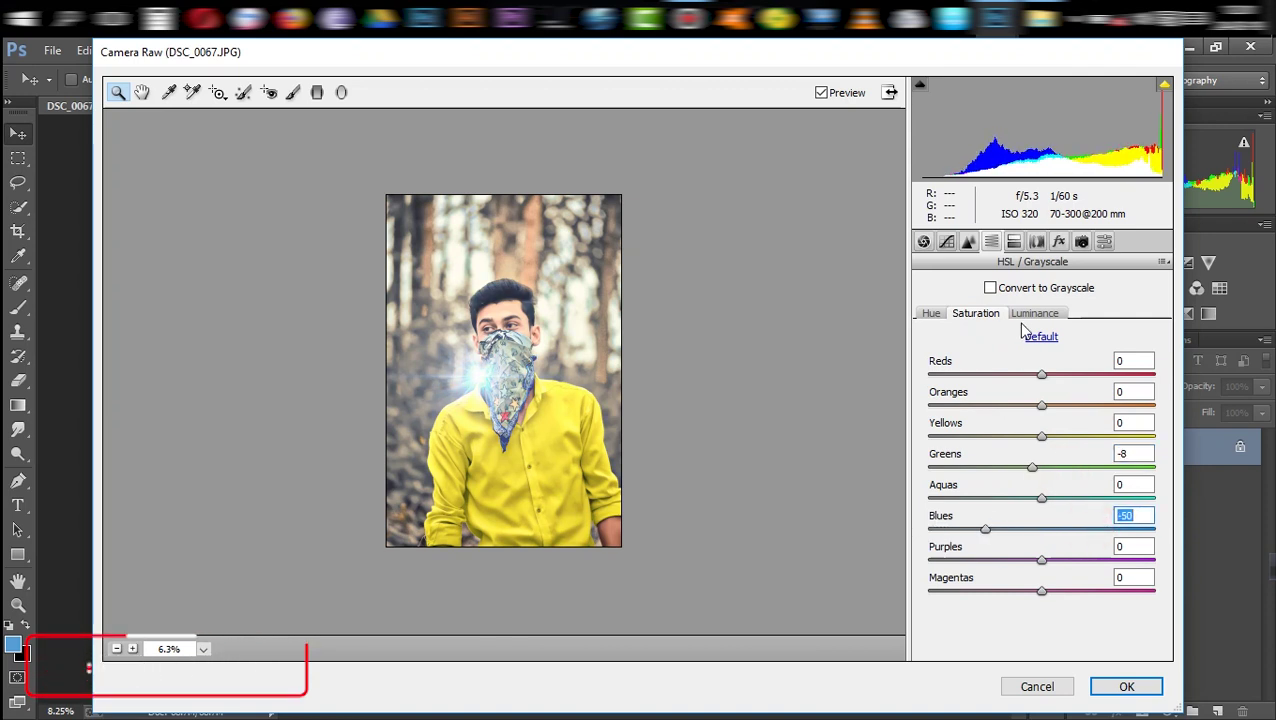
Add a vignette (amount -13, midpoint 71, roundness +82, highlights 9) and apply Camera Raw
click(1059, 241)
click(1028, 485)
drag(1031, 487, 1025, 485)
mouse_move(1060, 544)
mouse_down()
mouse_move(997, 544)
mouse_move(1133, 544)
mouse_up()
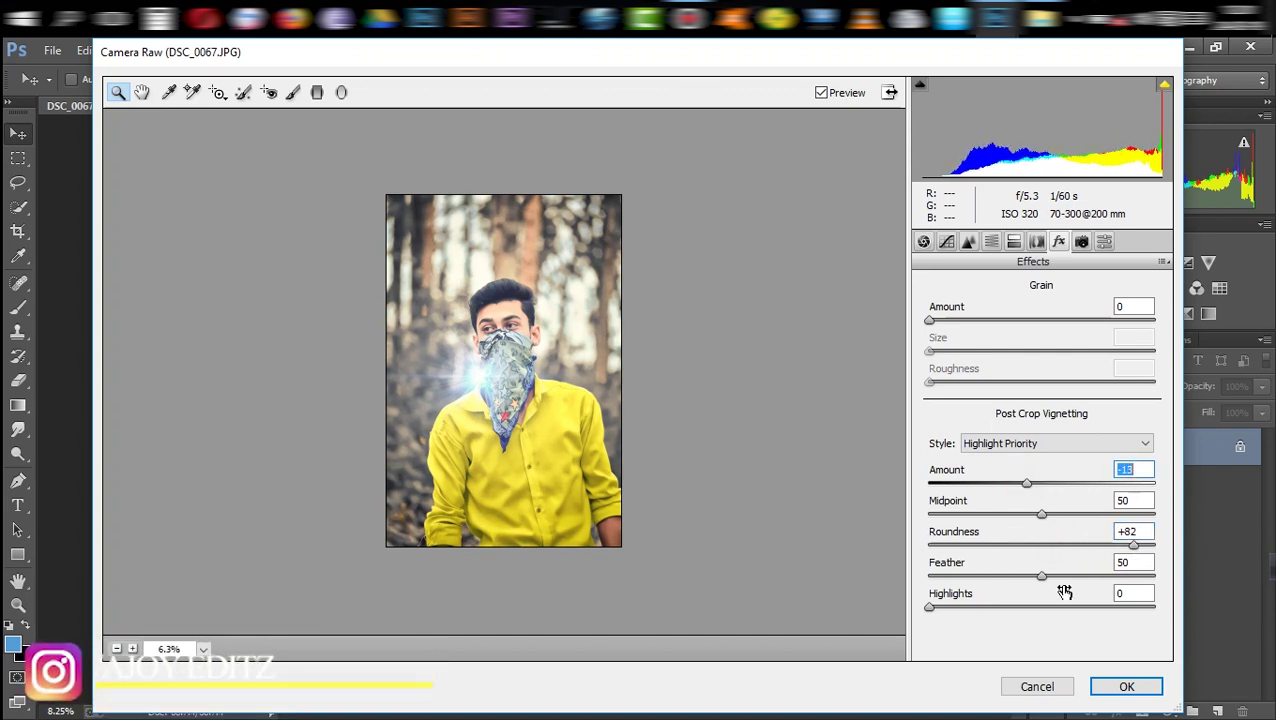
drag(1042, 515, 1090, 515)
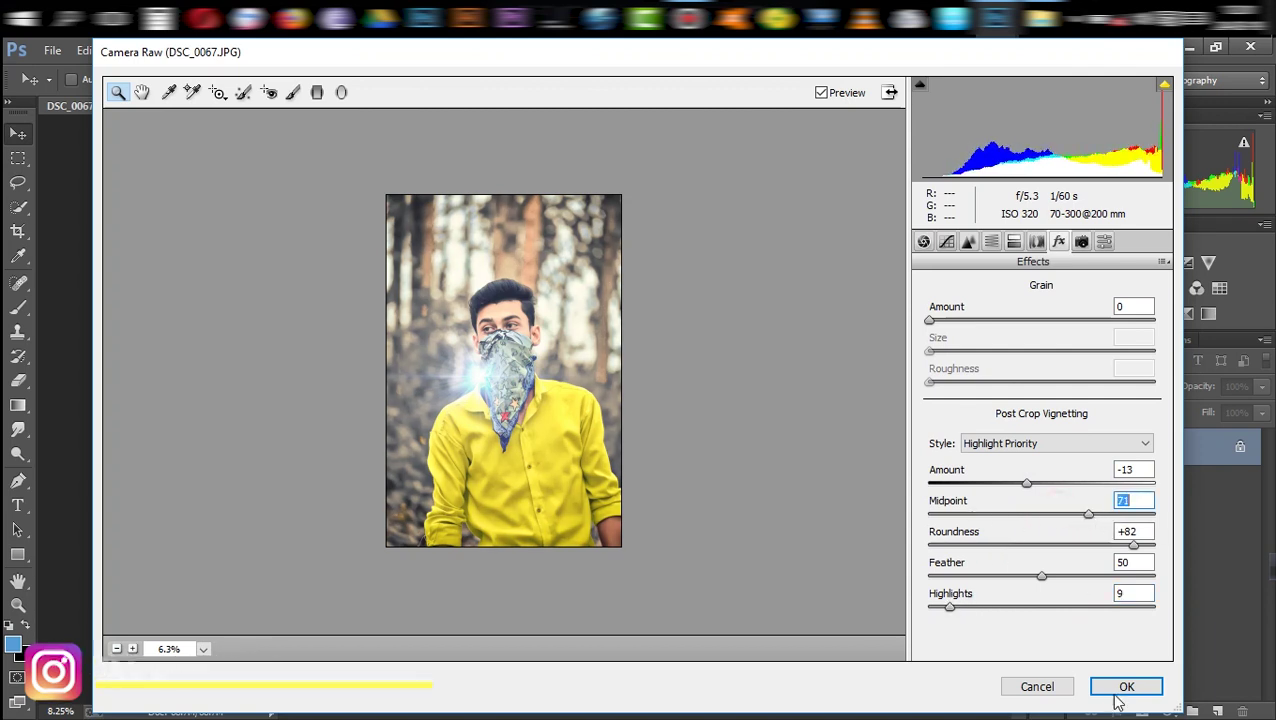
click(1112, 695)
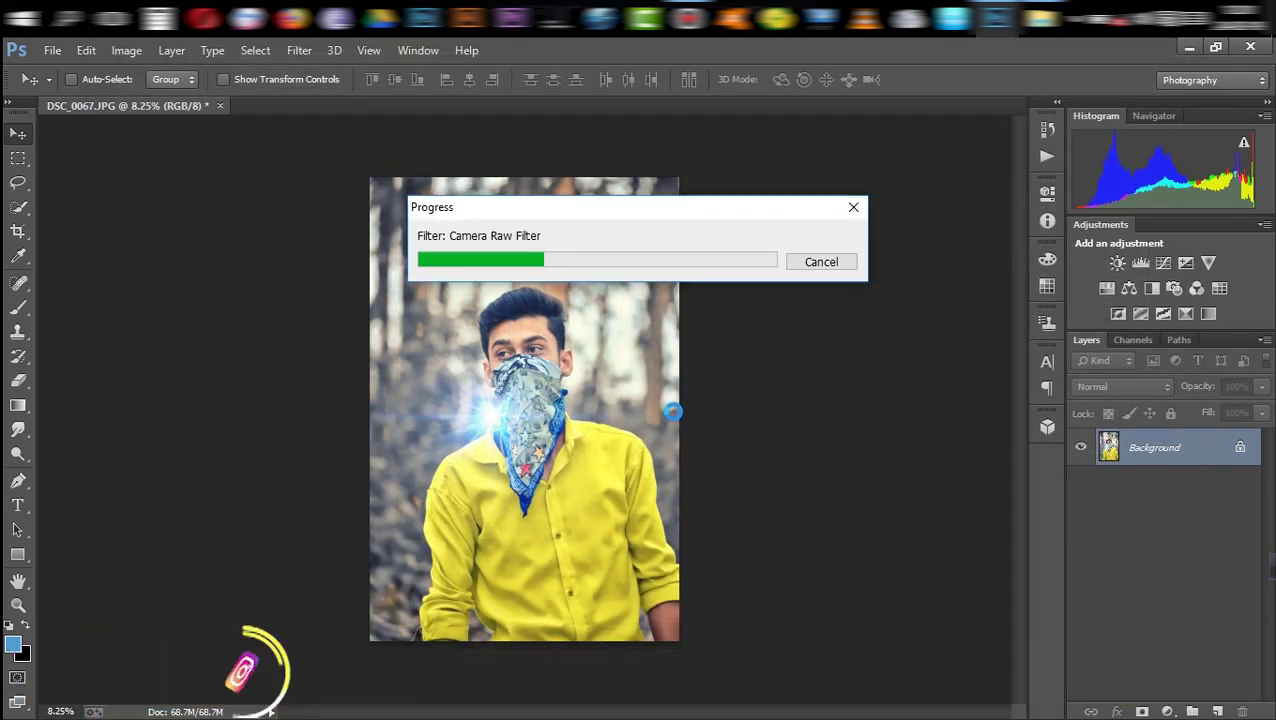